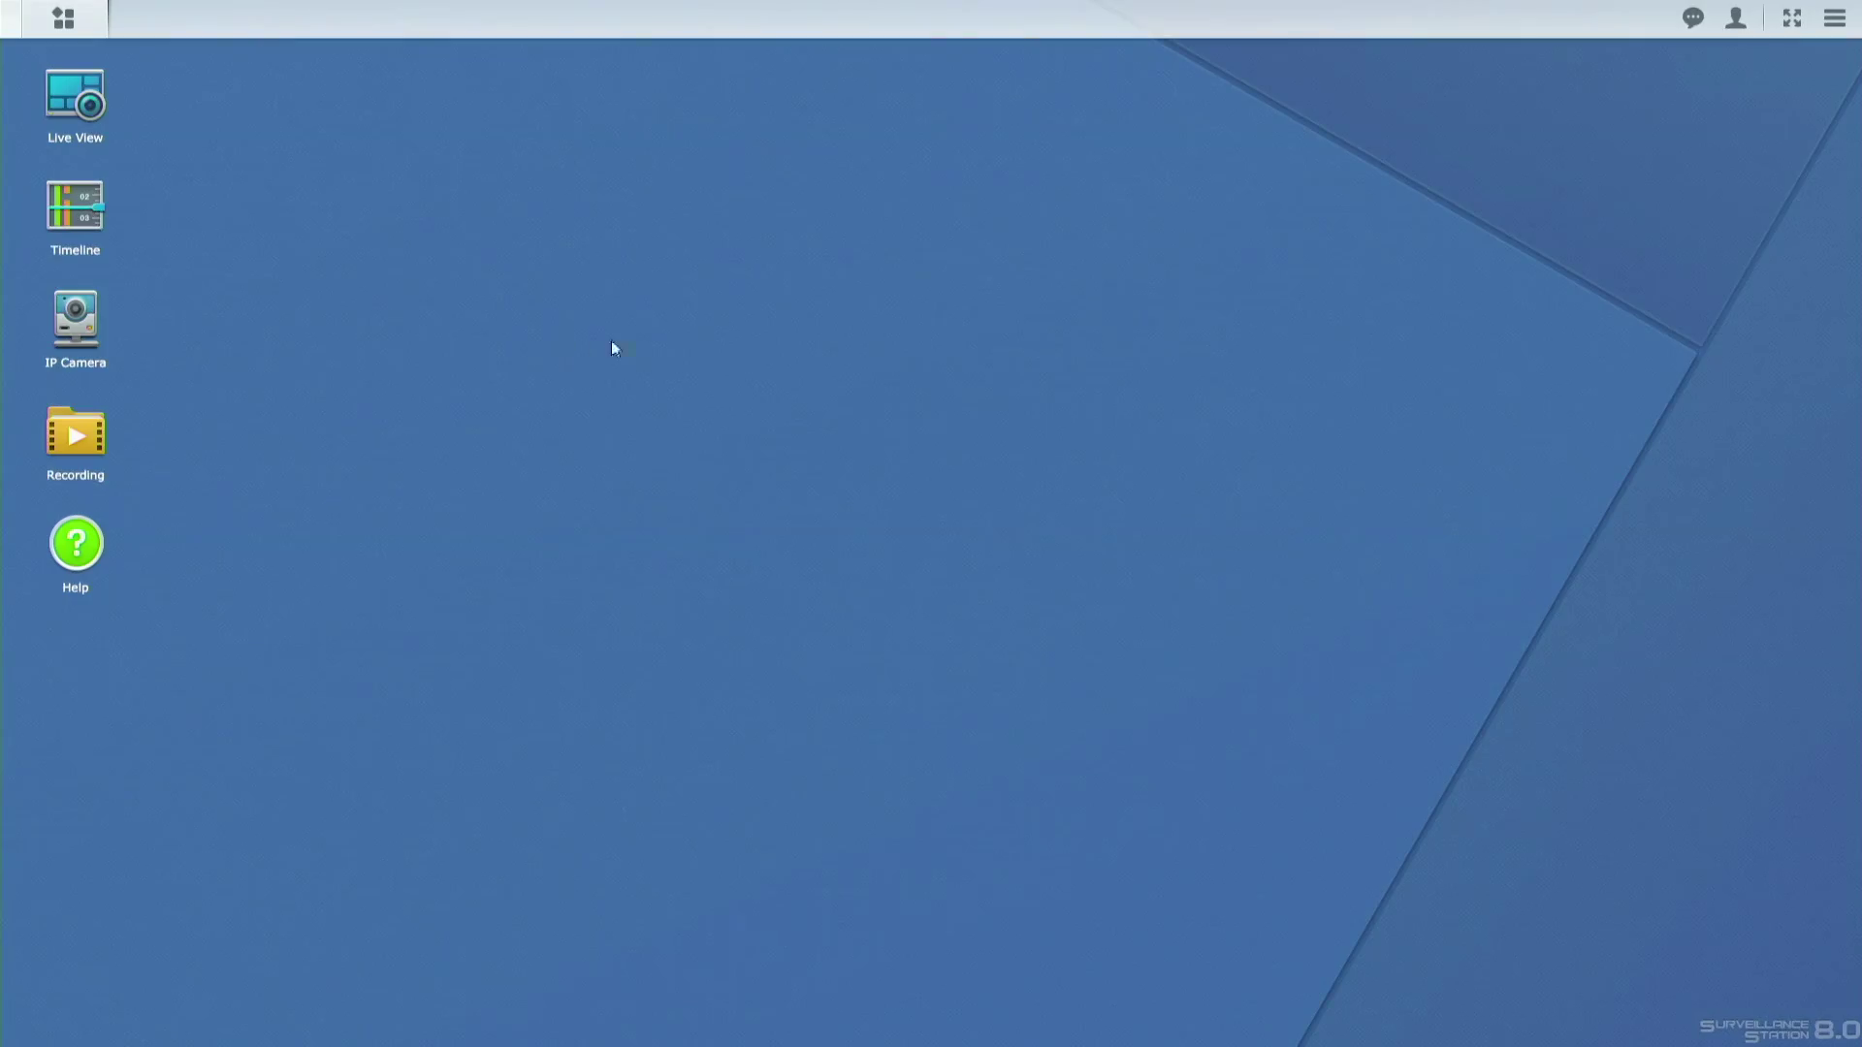
Open the Front Door camera's Event Detection with the detection source By Surveillance Station
click(71, 325)
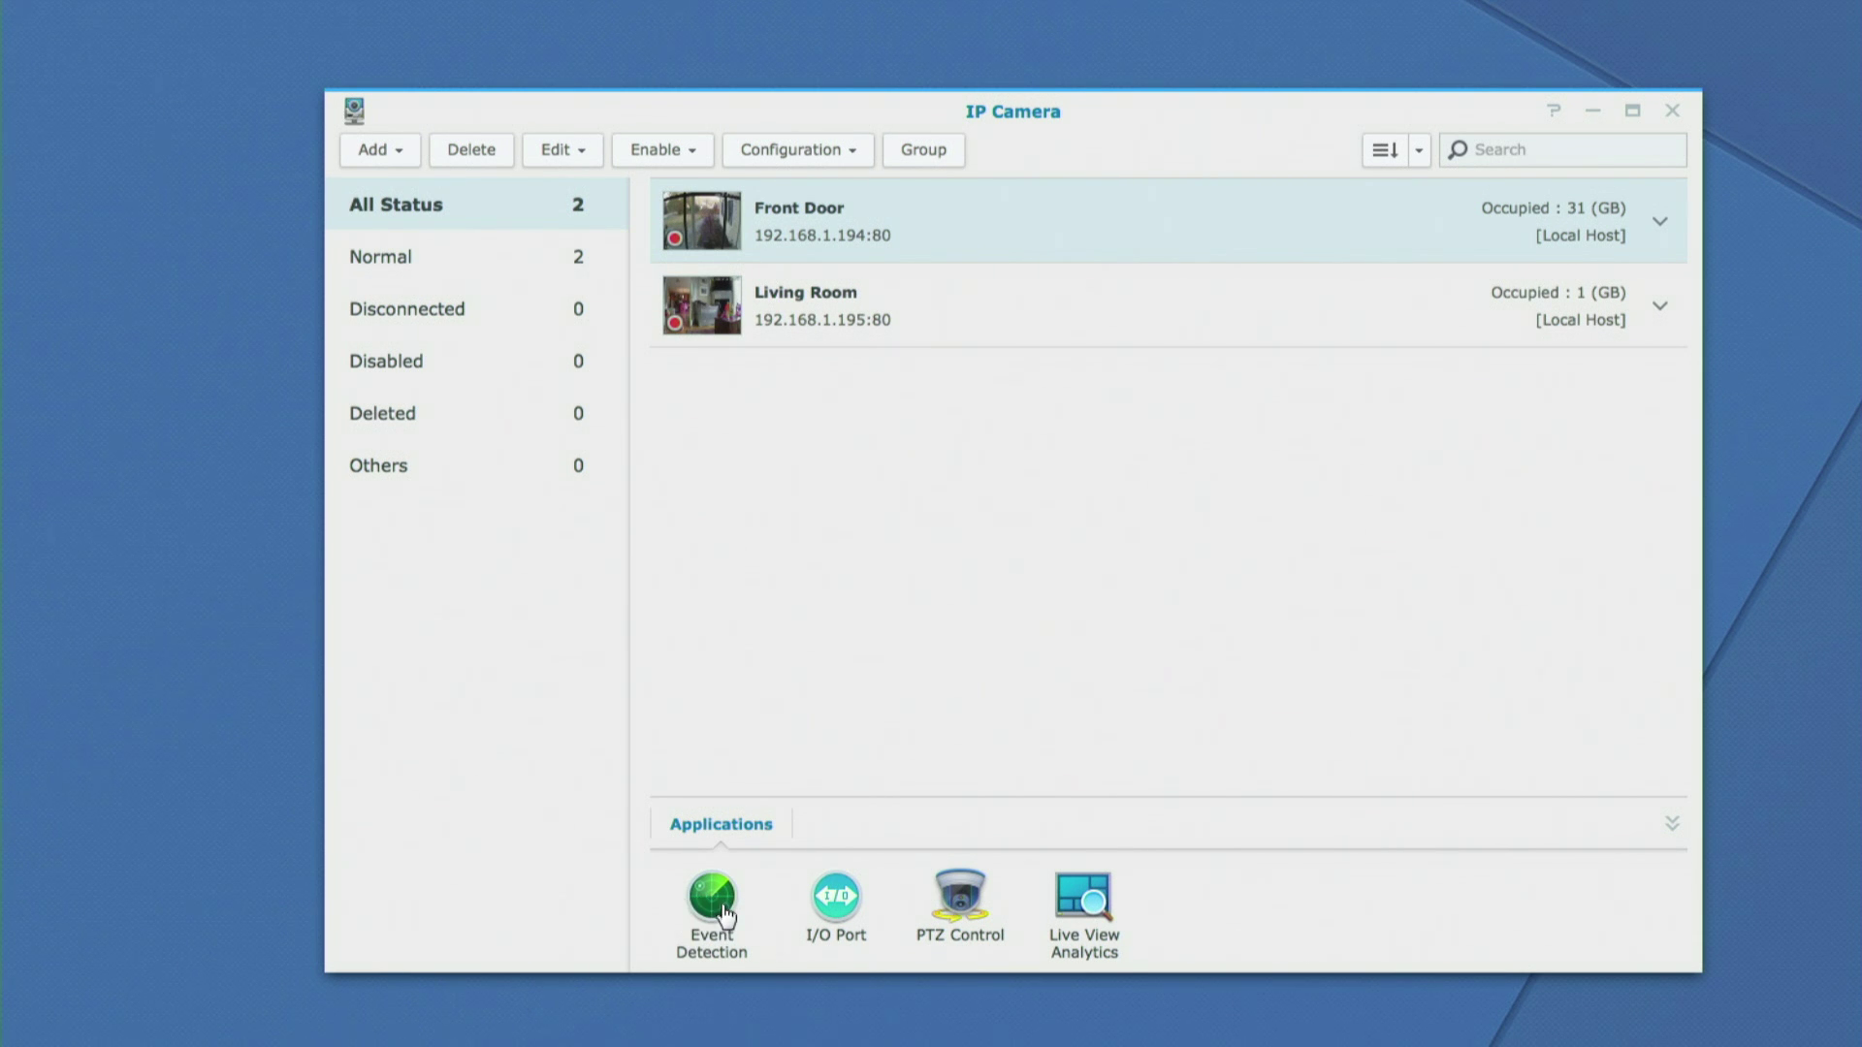
click(714, 897)
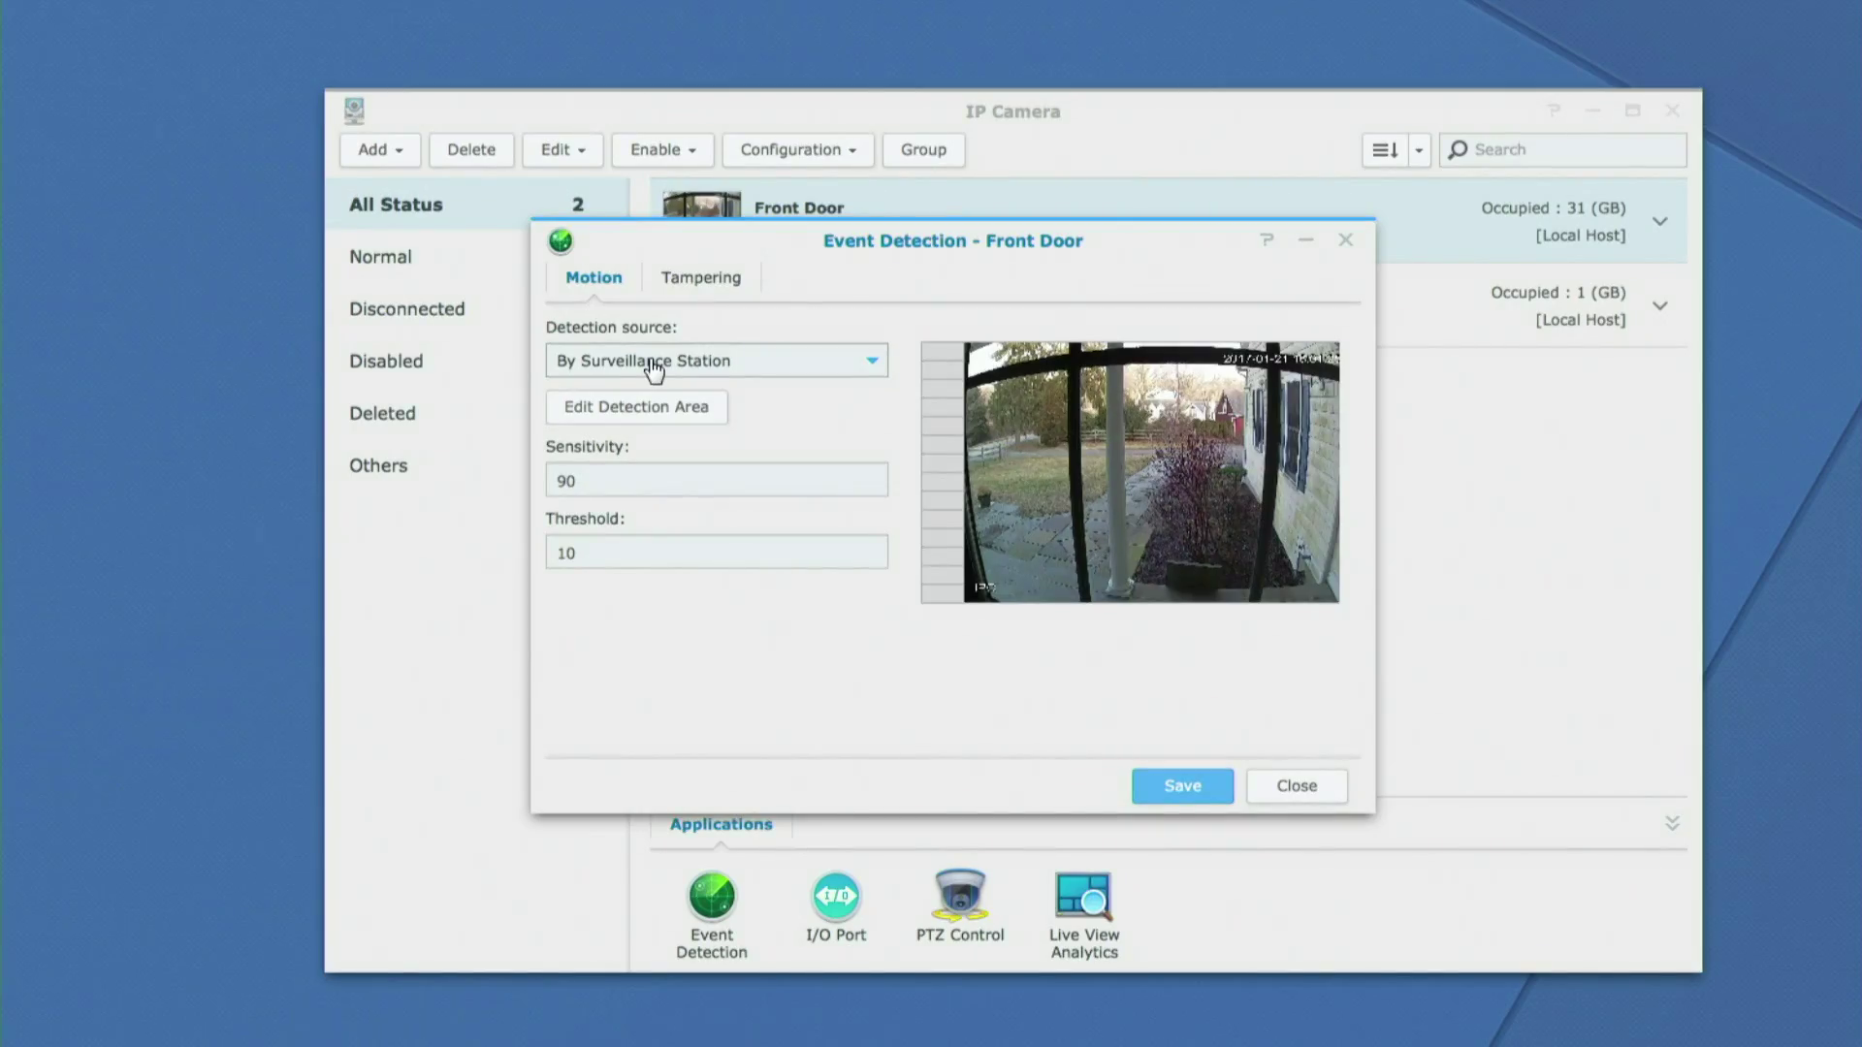
click(690, 366)
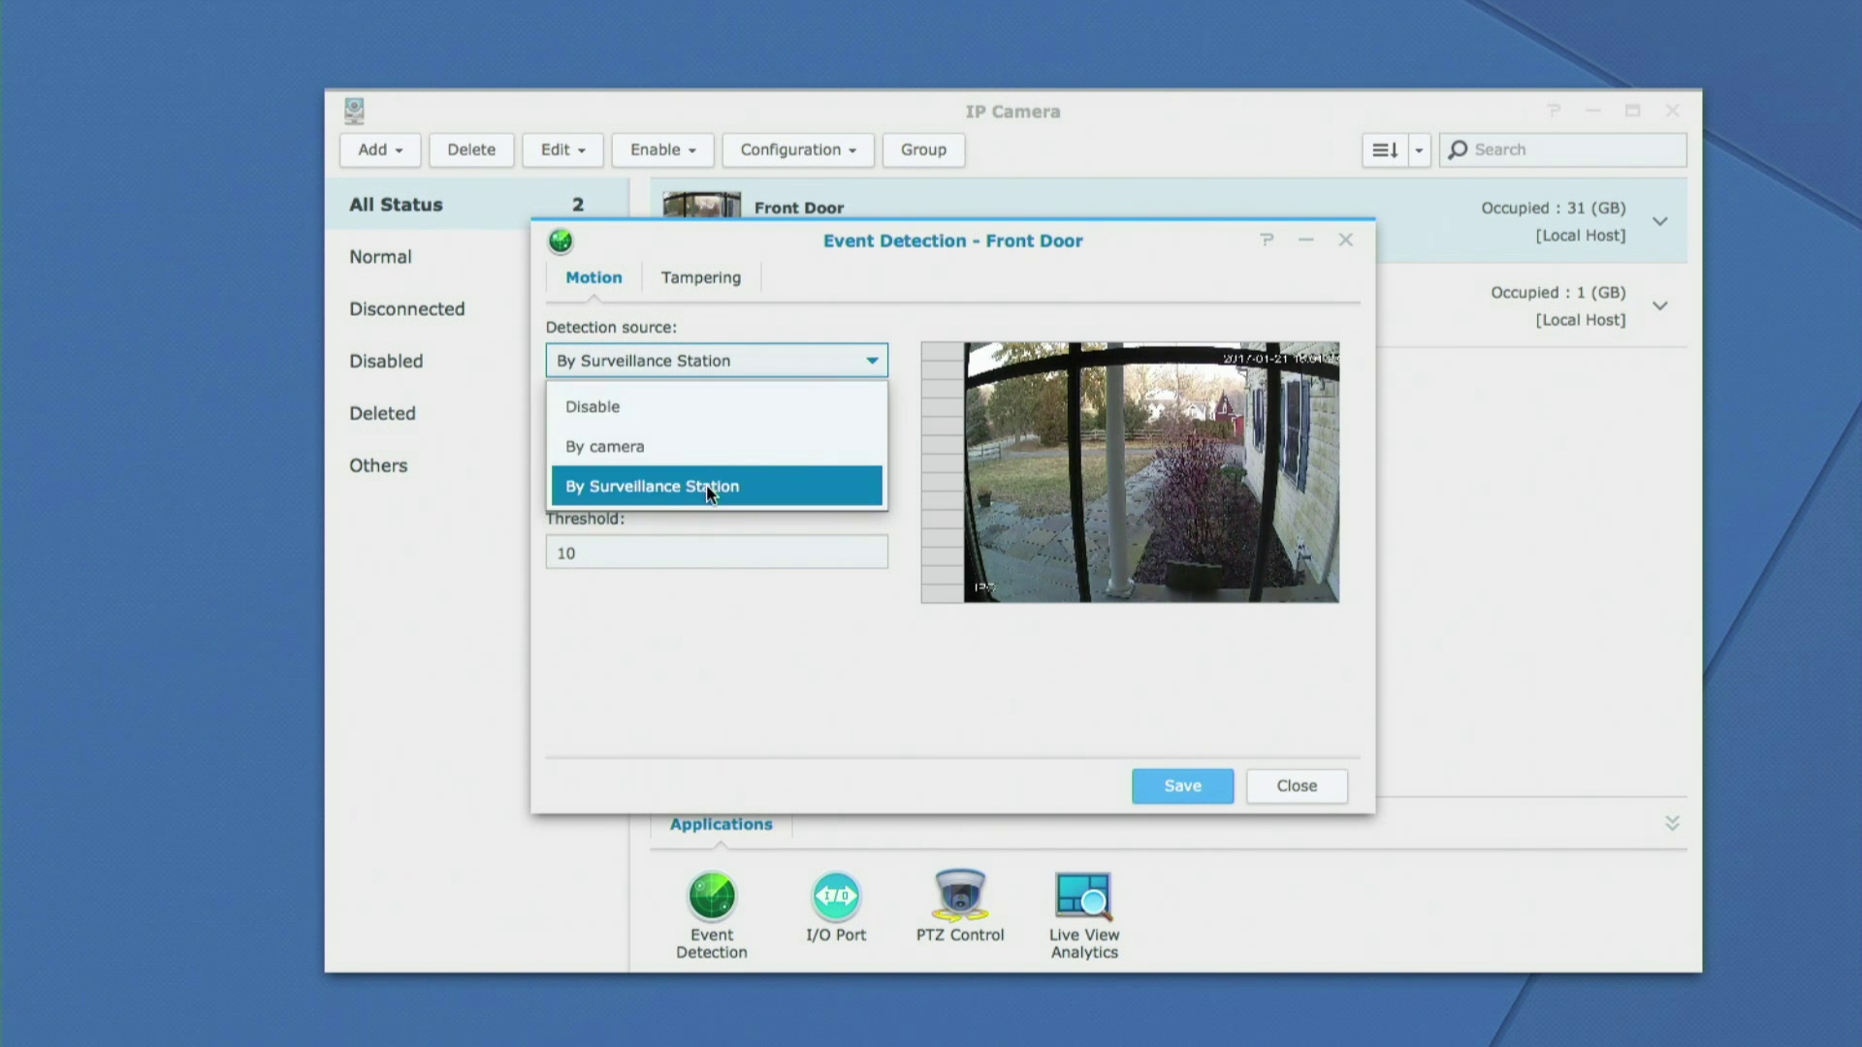
click(706, 485)
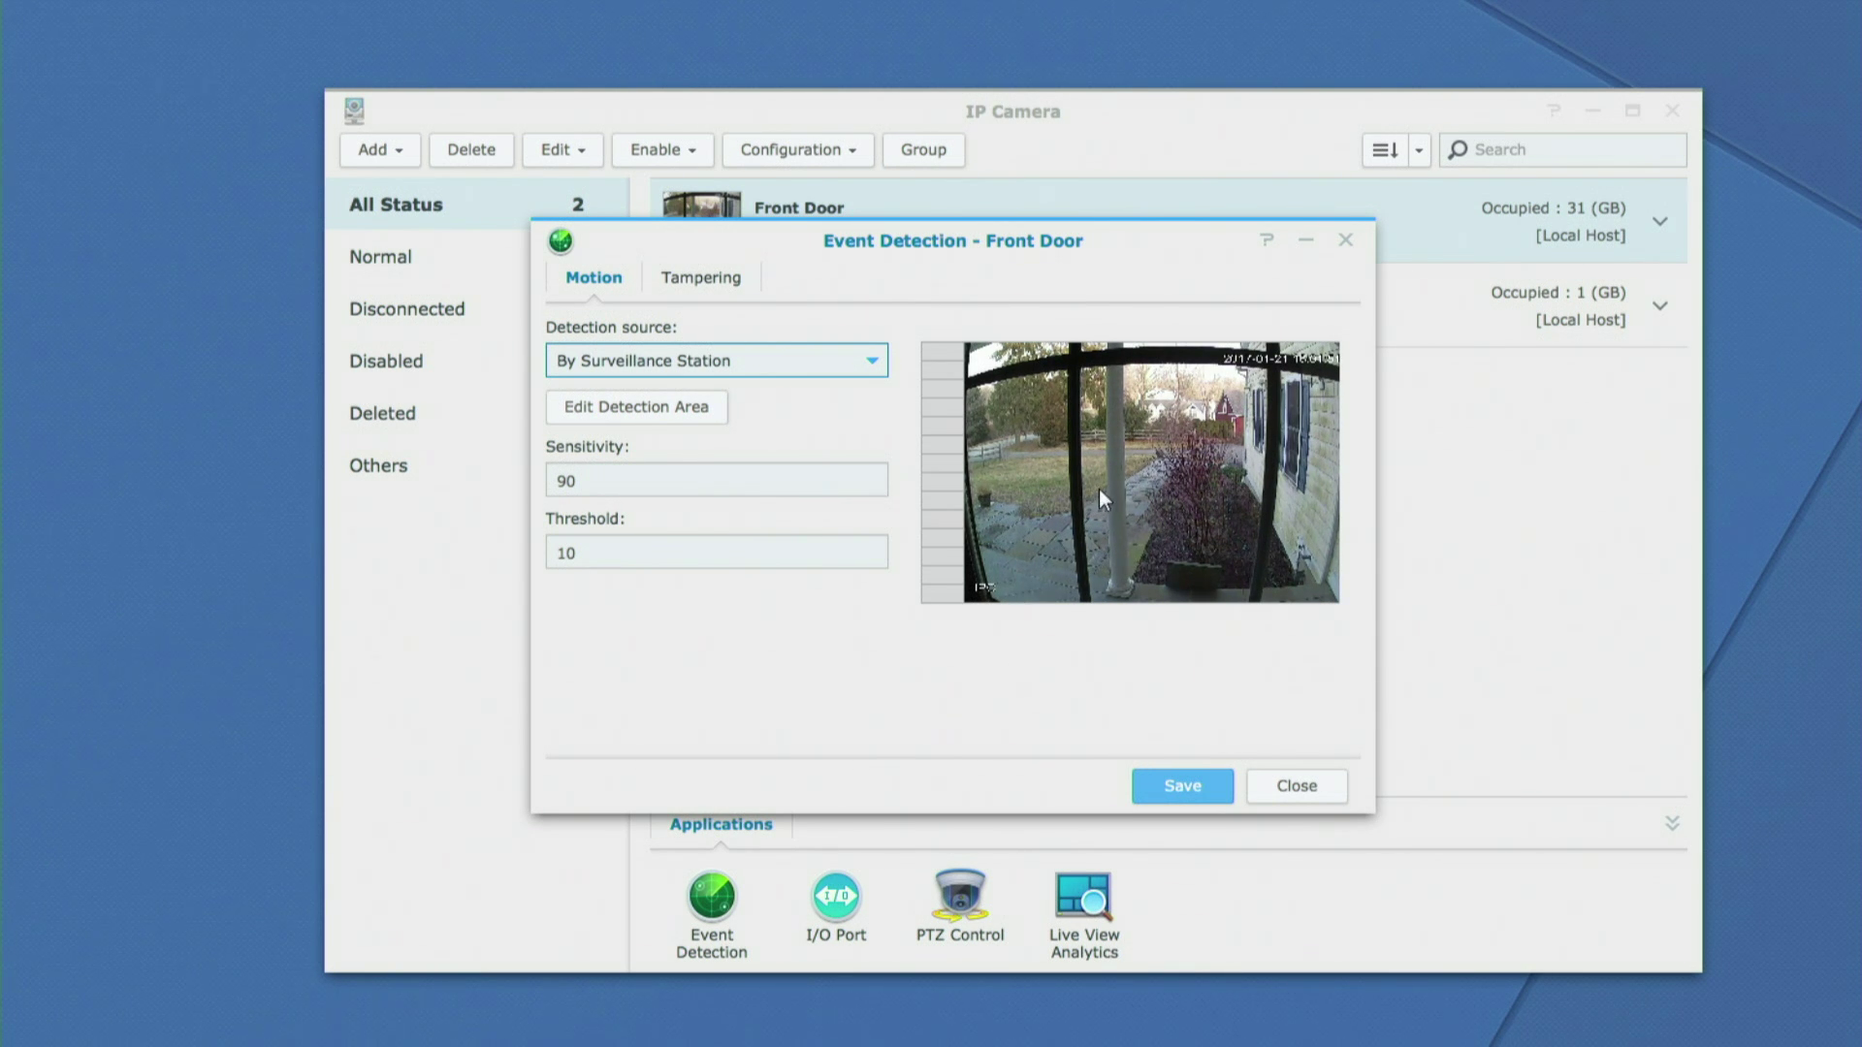
Erase the Front Door detection area, redraw it over the lower-left walkway and steps, and save
click(685, 415)
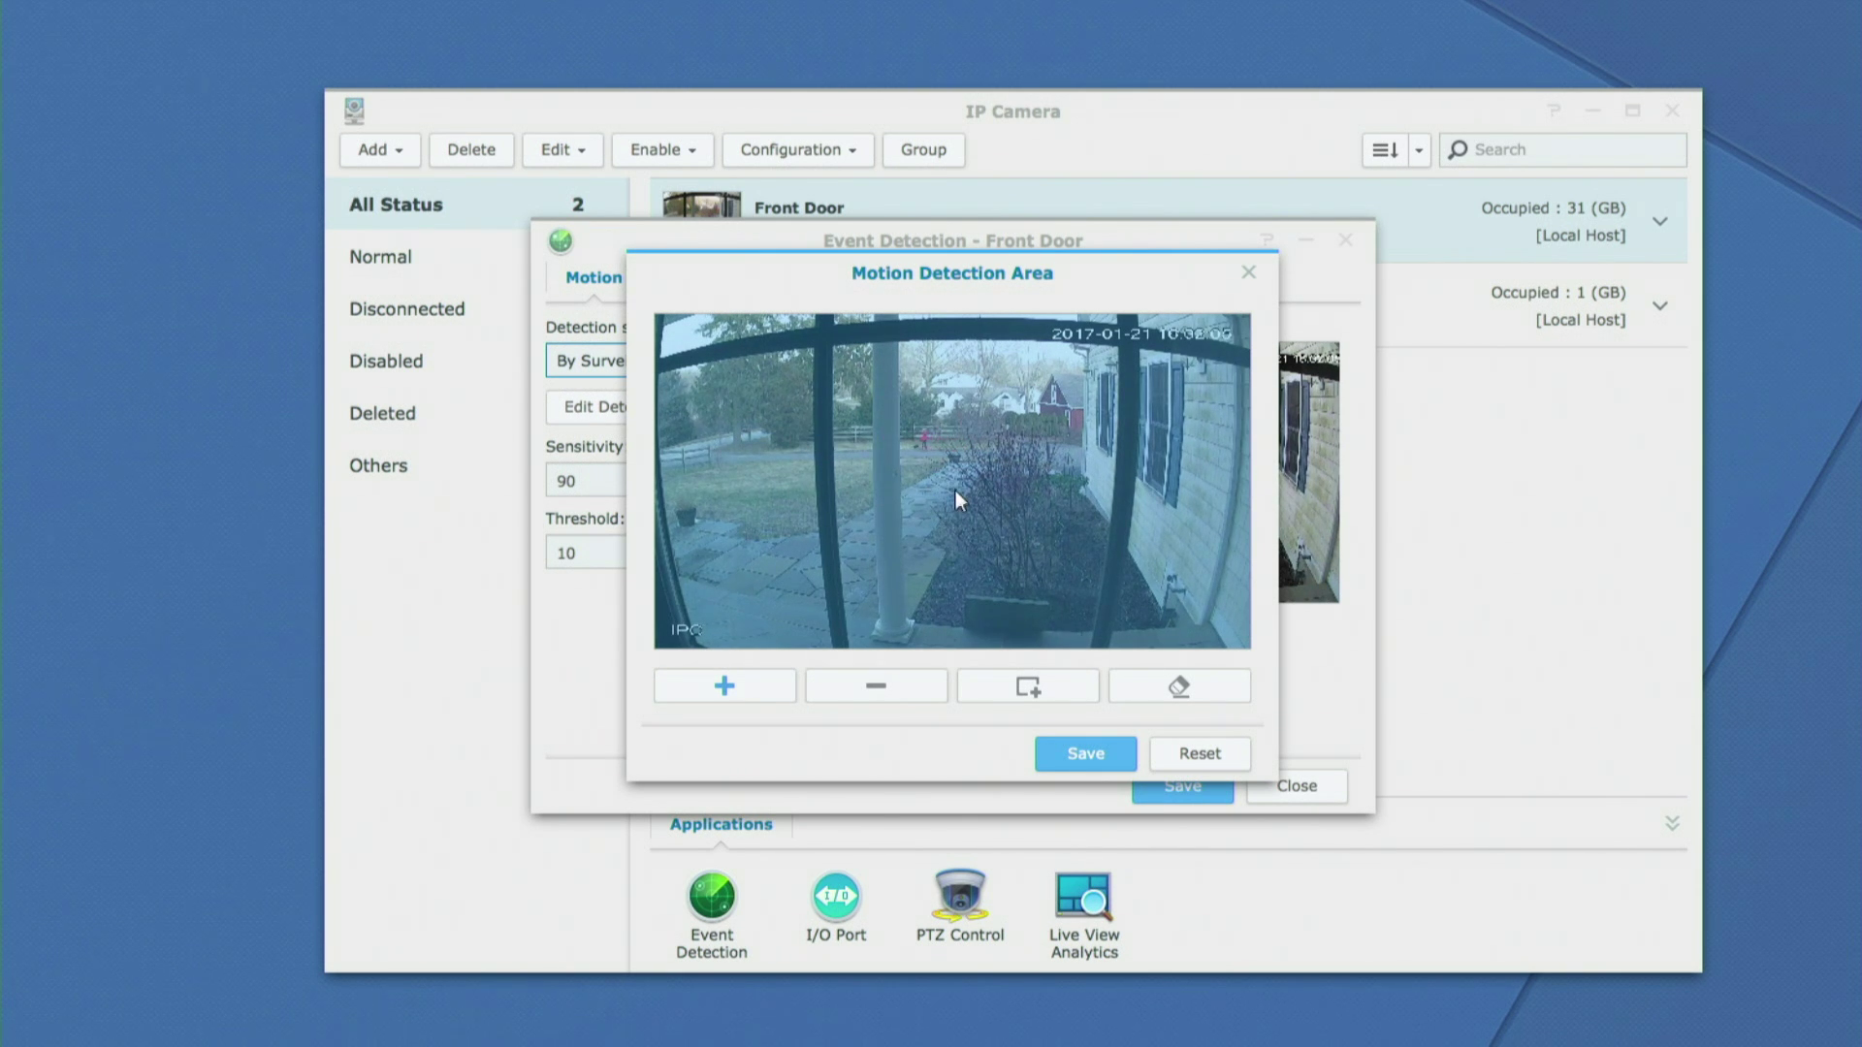
click(1199, 682)
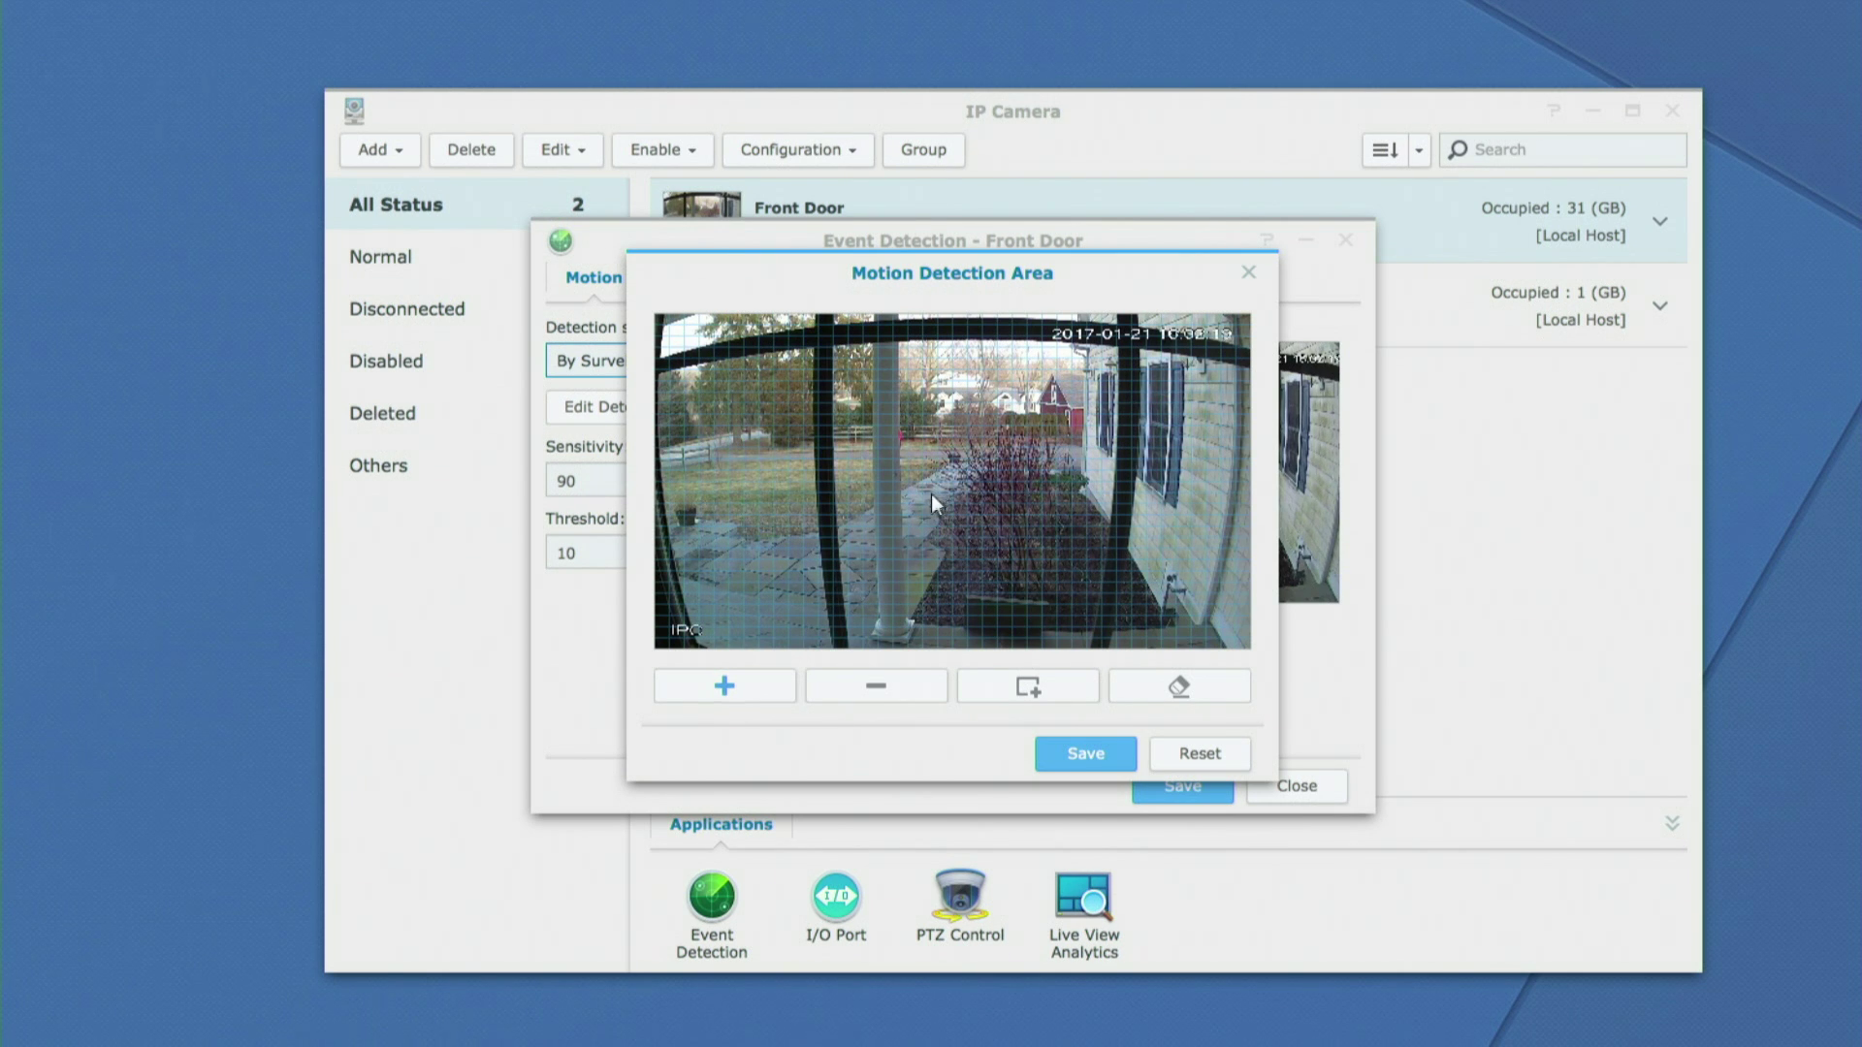
drag(936, 472, 759, 619)
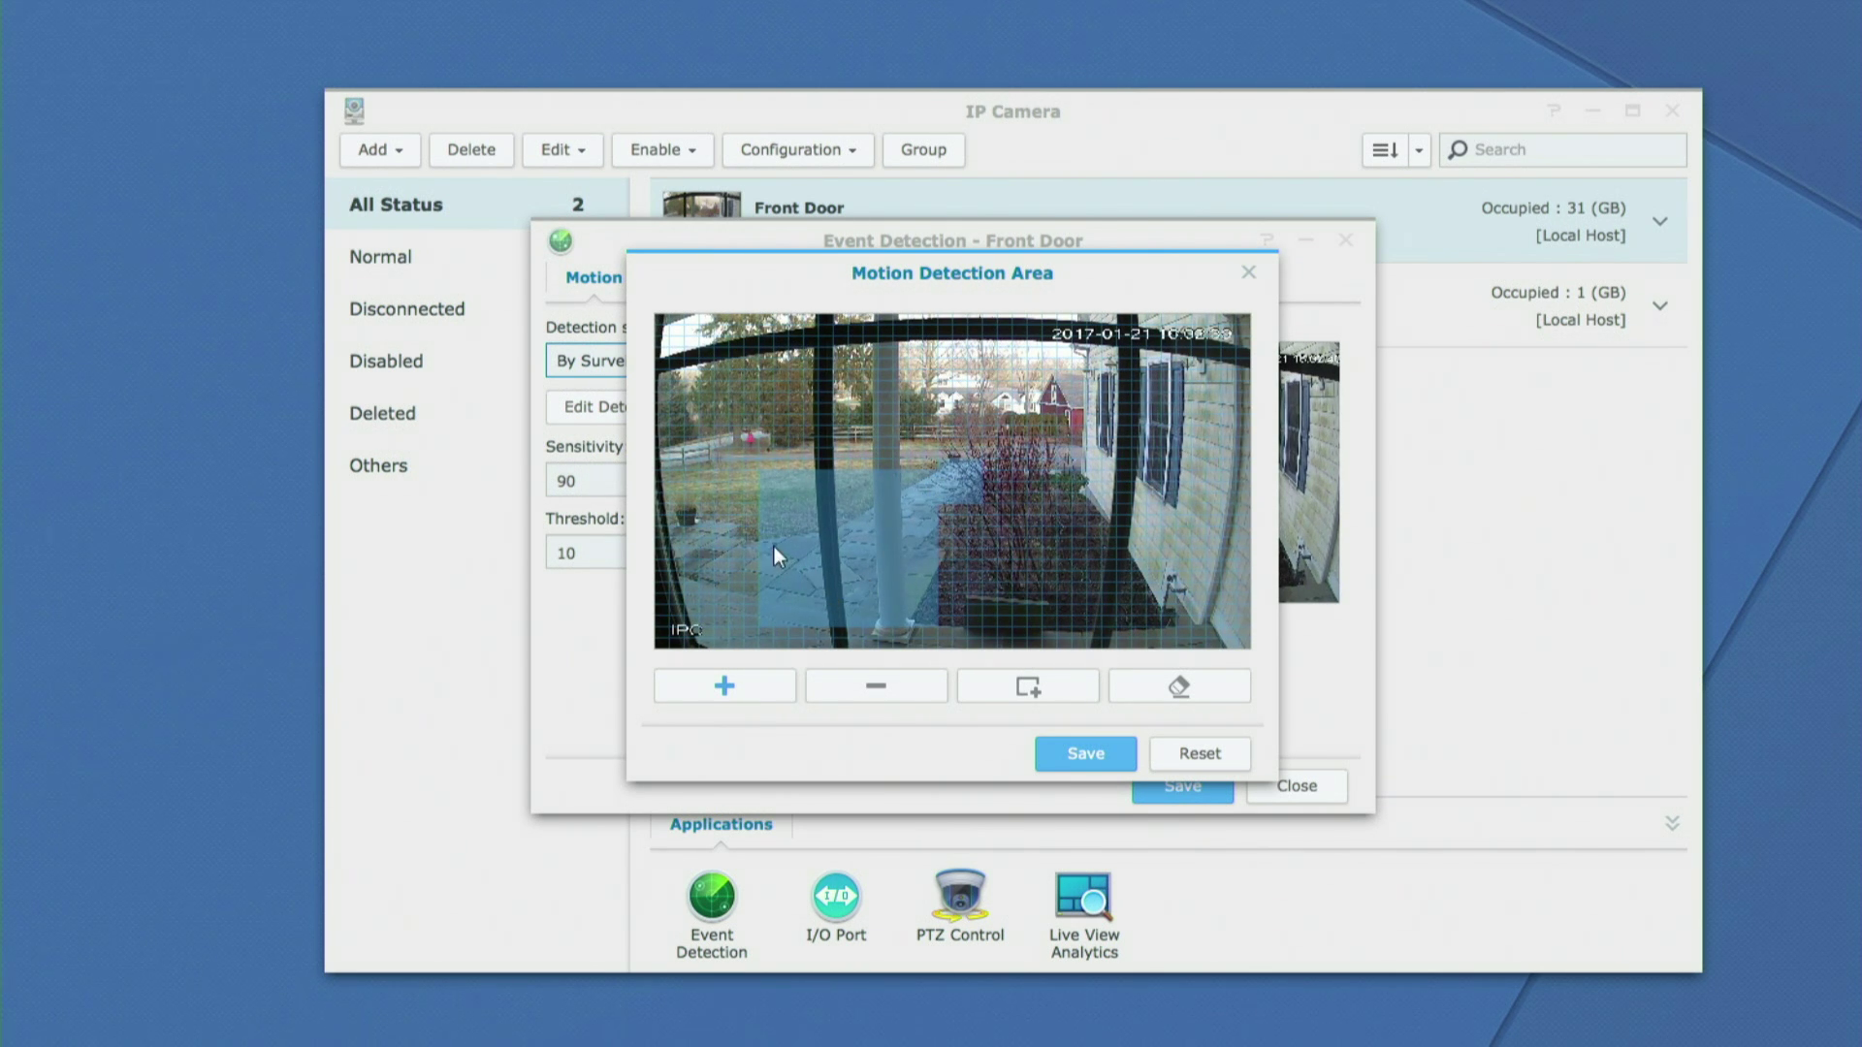
drag(679, 512, 767, 602)
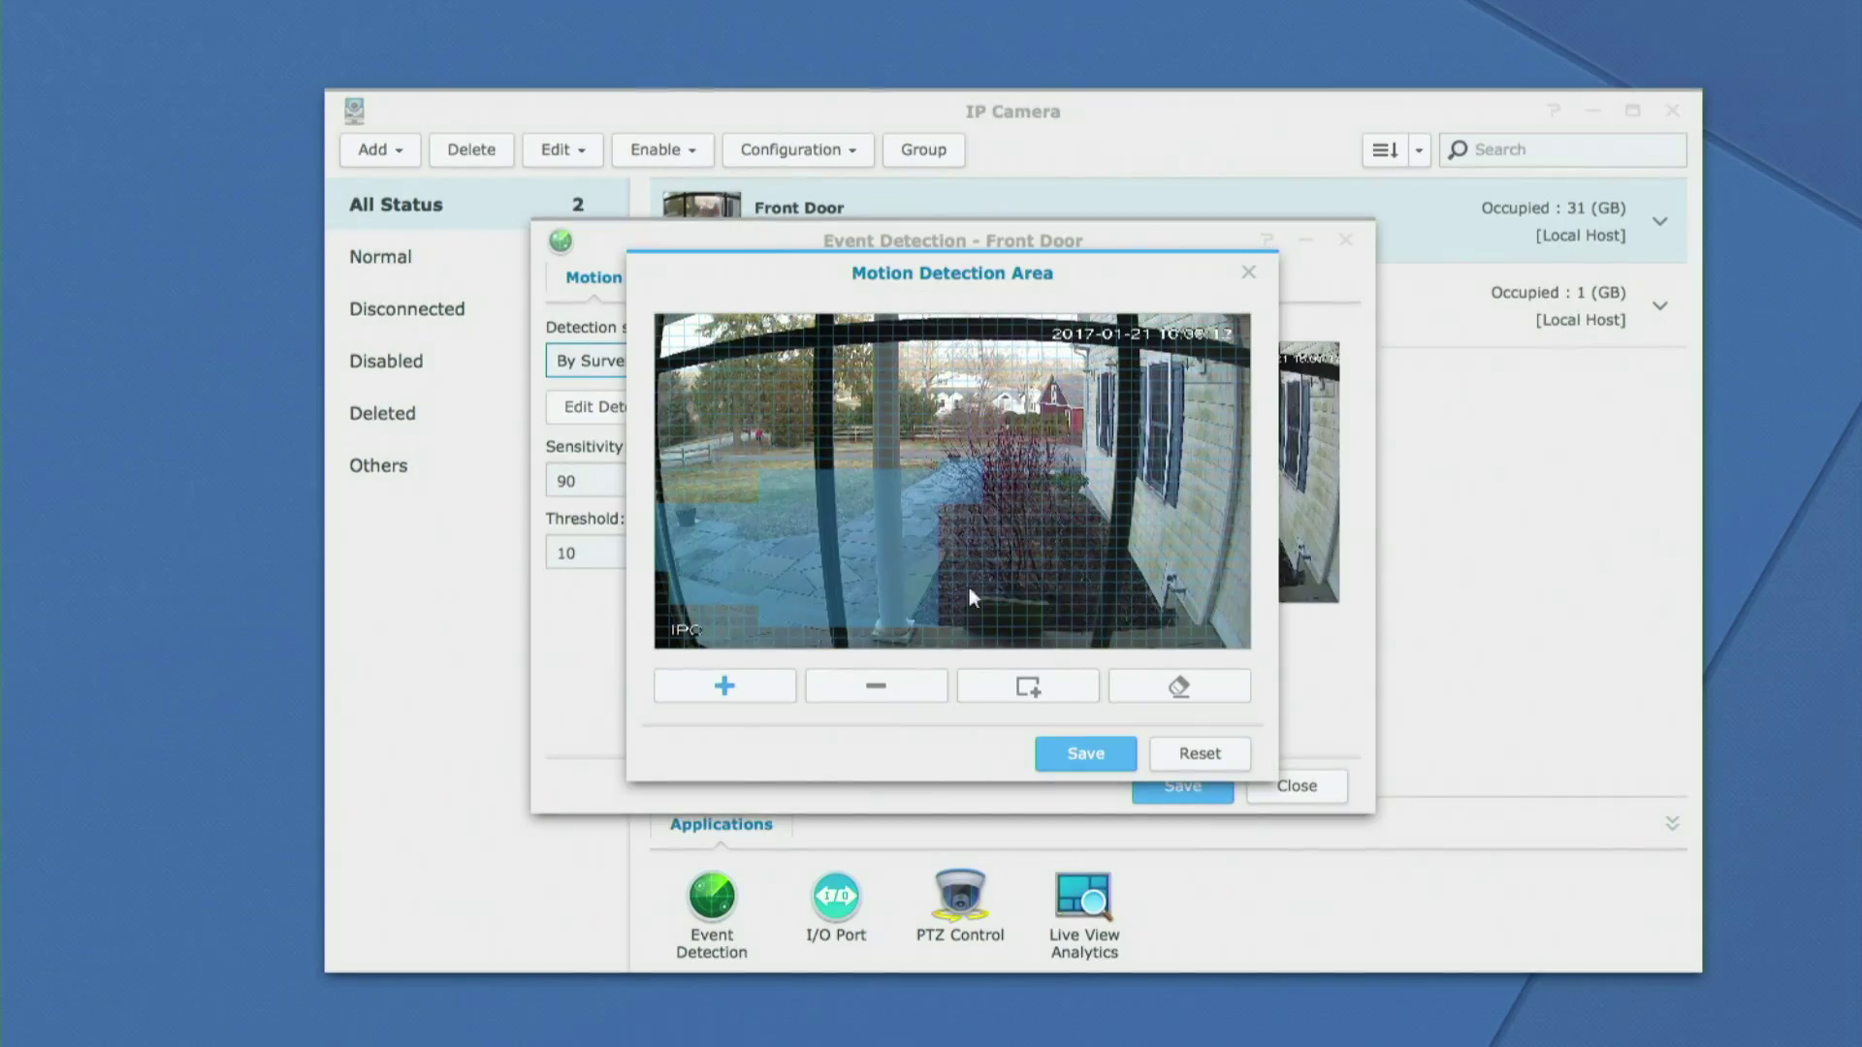
click(1085, 757)
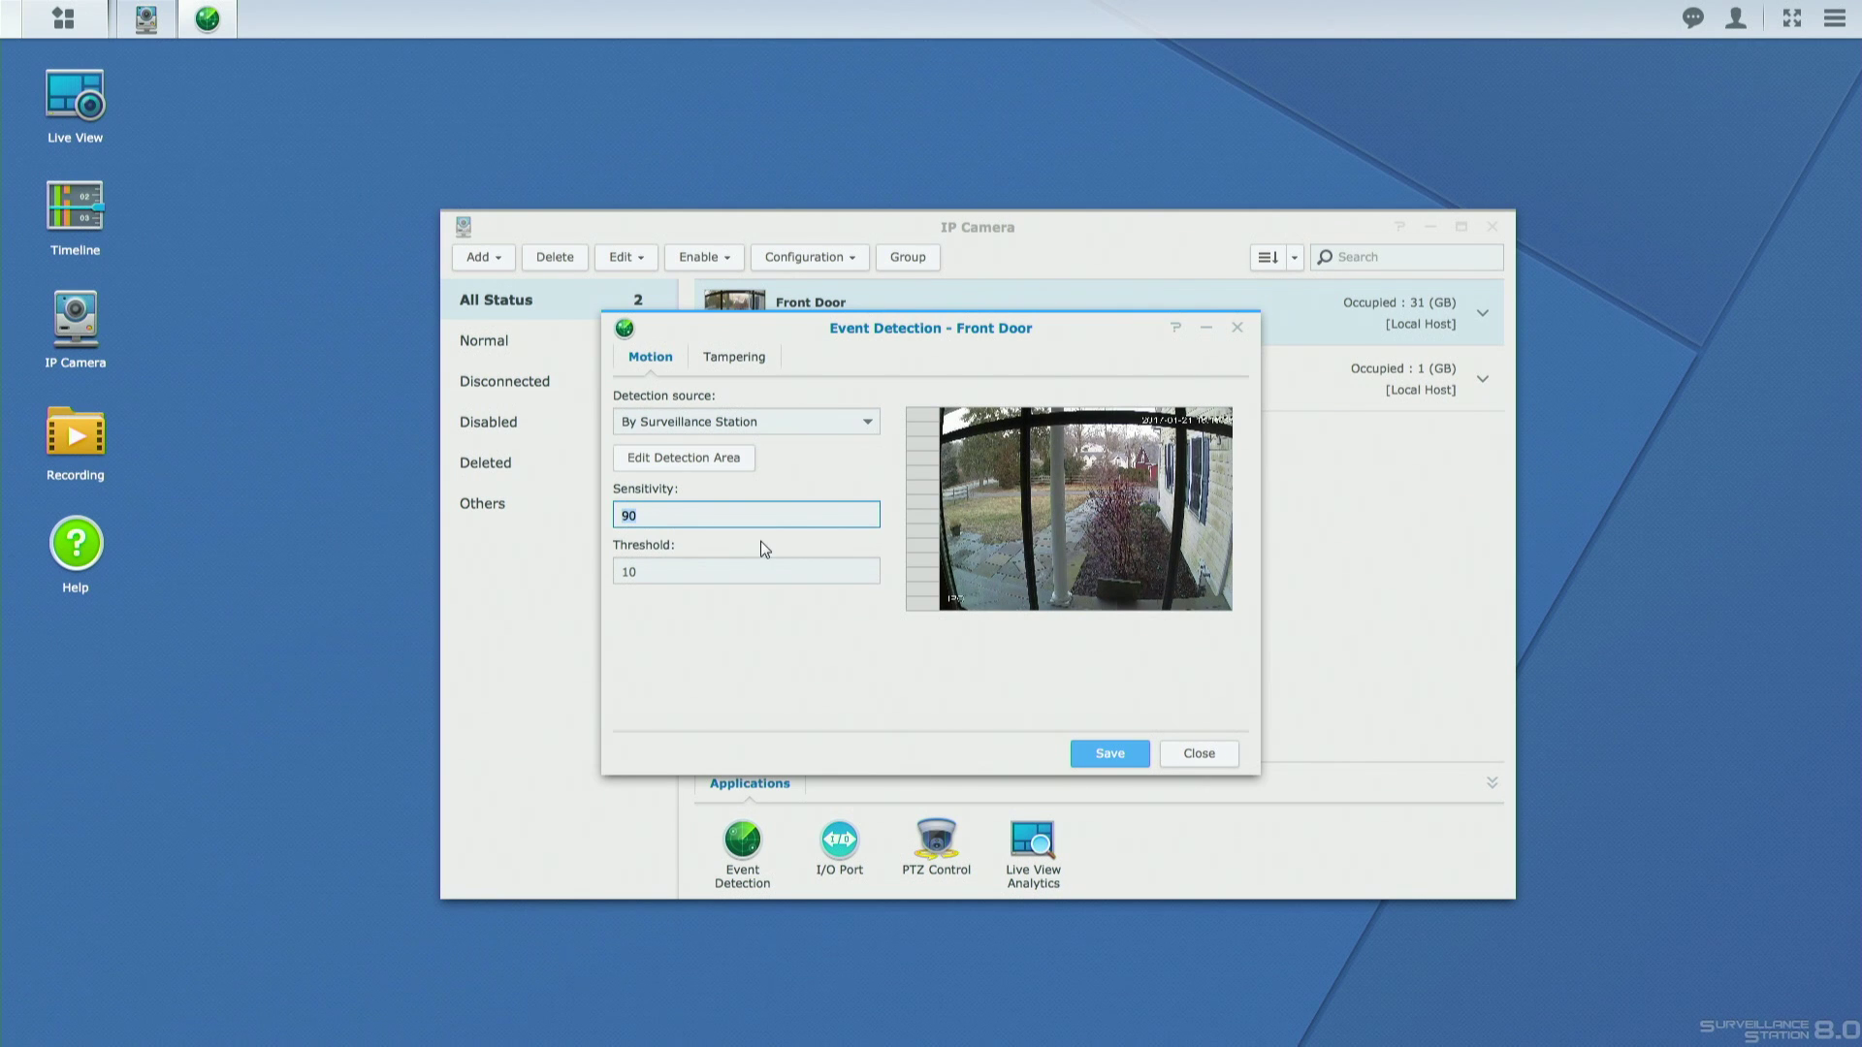
Lower the Front Door motion sensitivity from 90 to 50, keeping threshold at 10
click(740, 522)
click(738, 574)
click(717, 515)
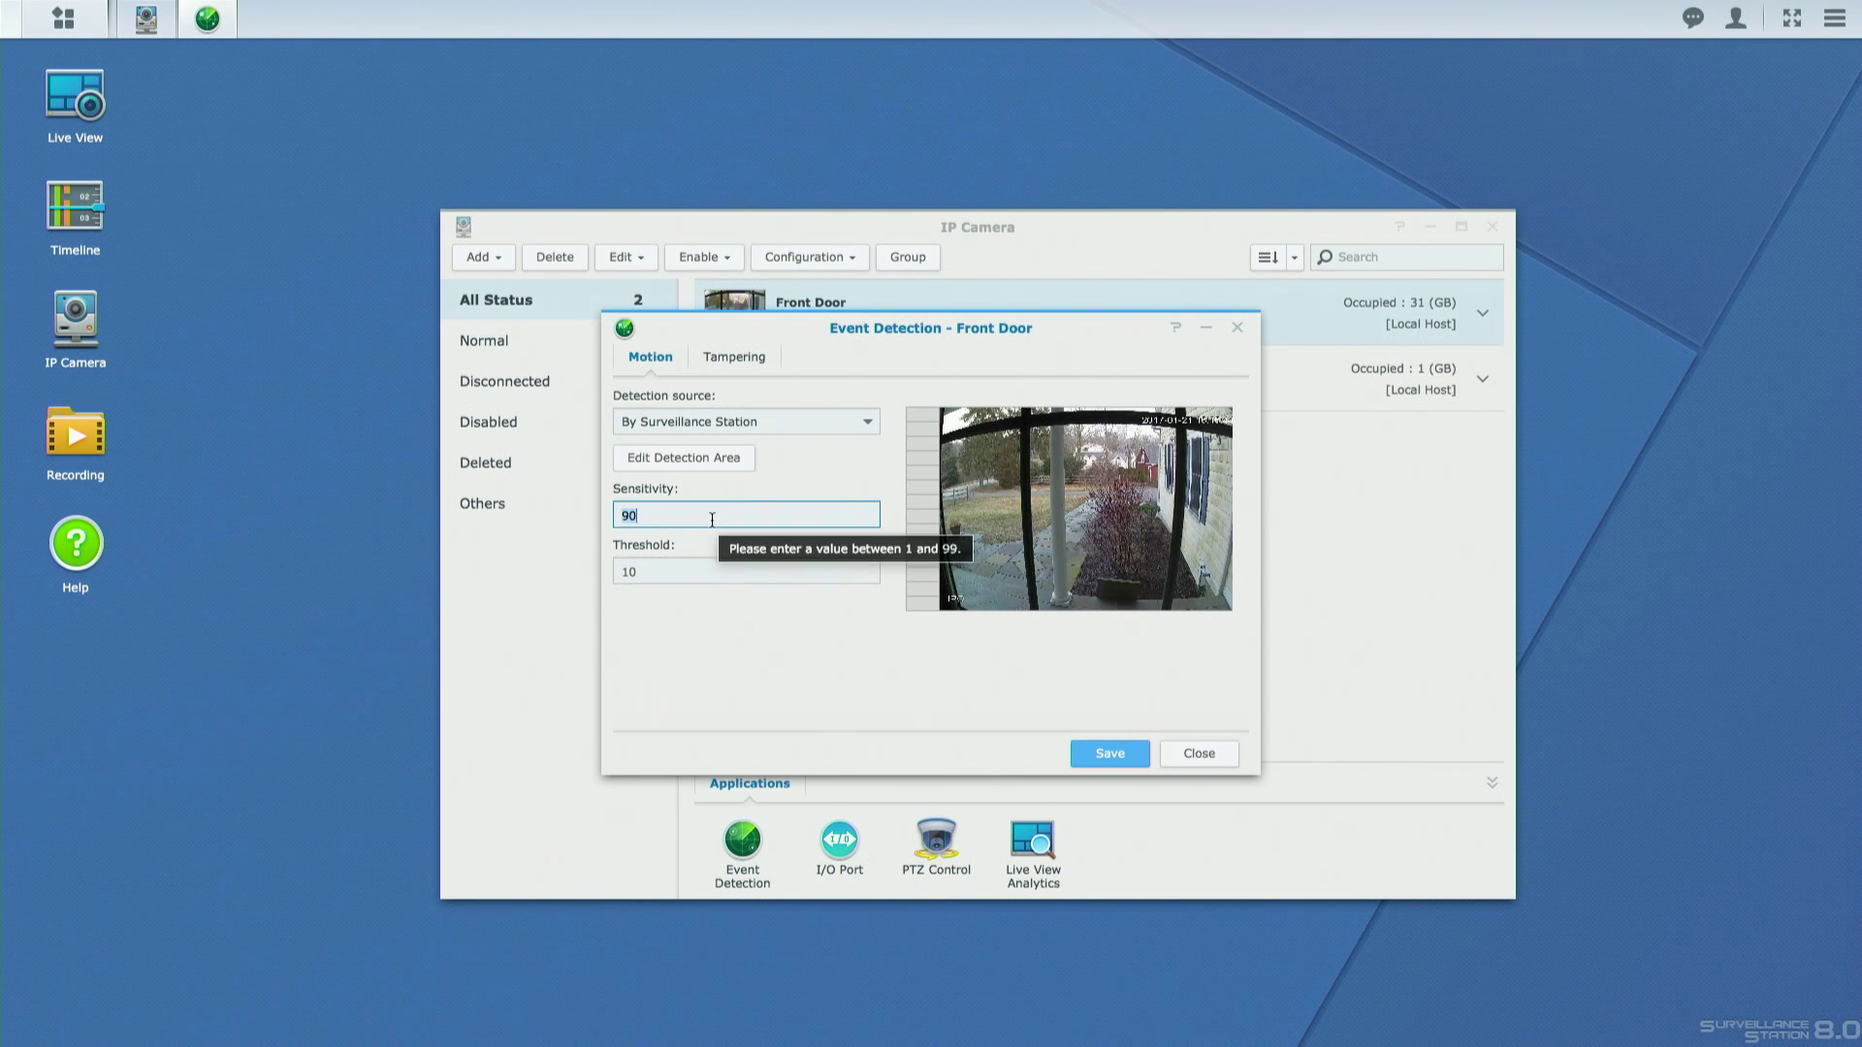
click(705, 568)
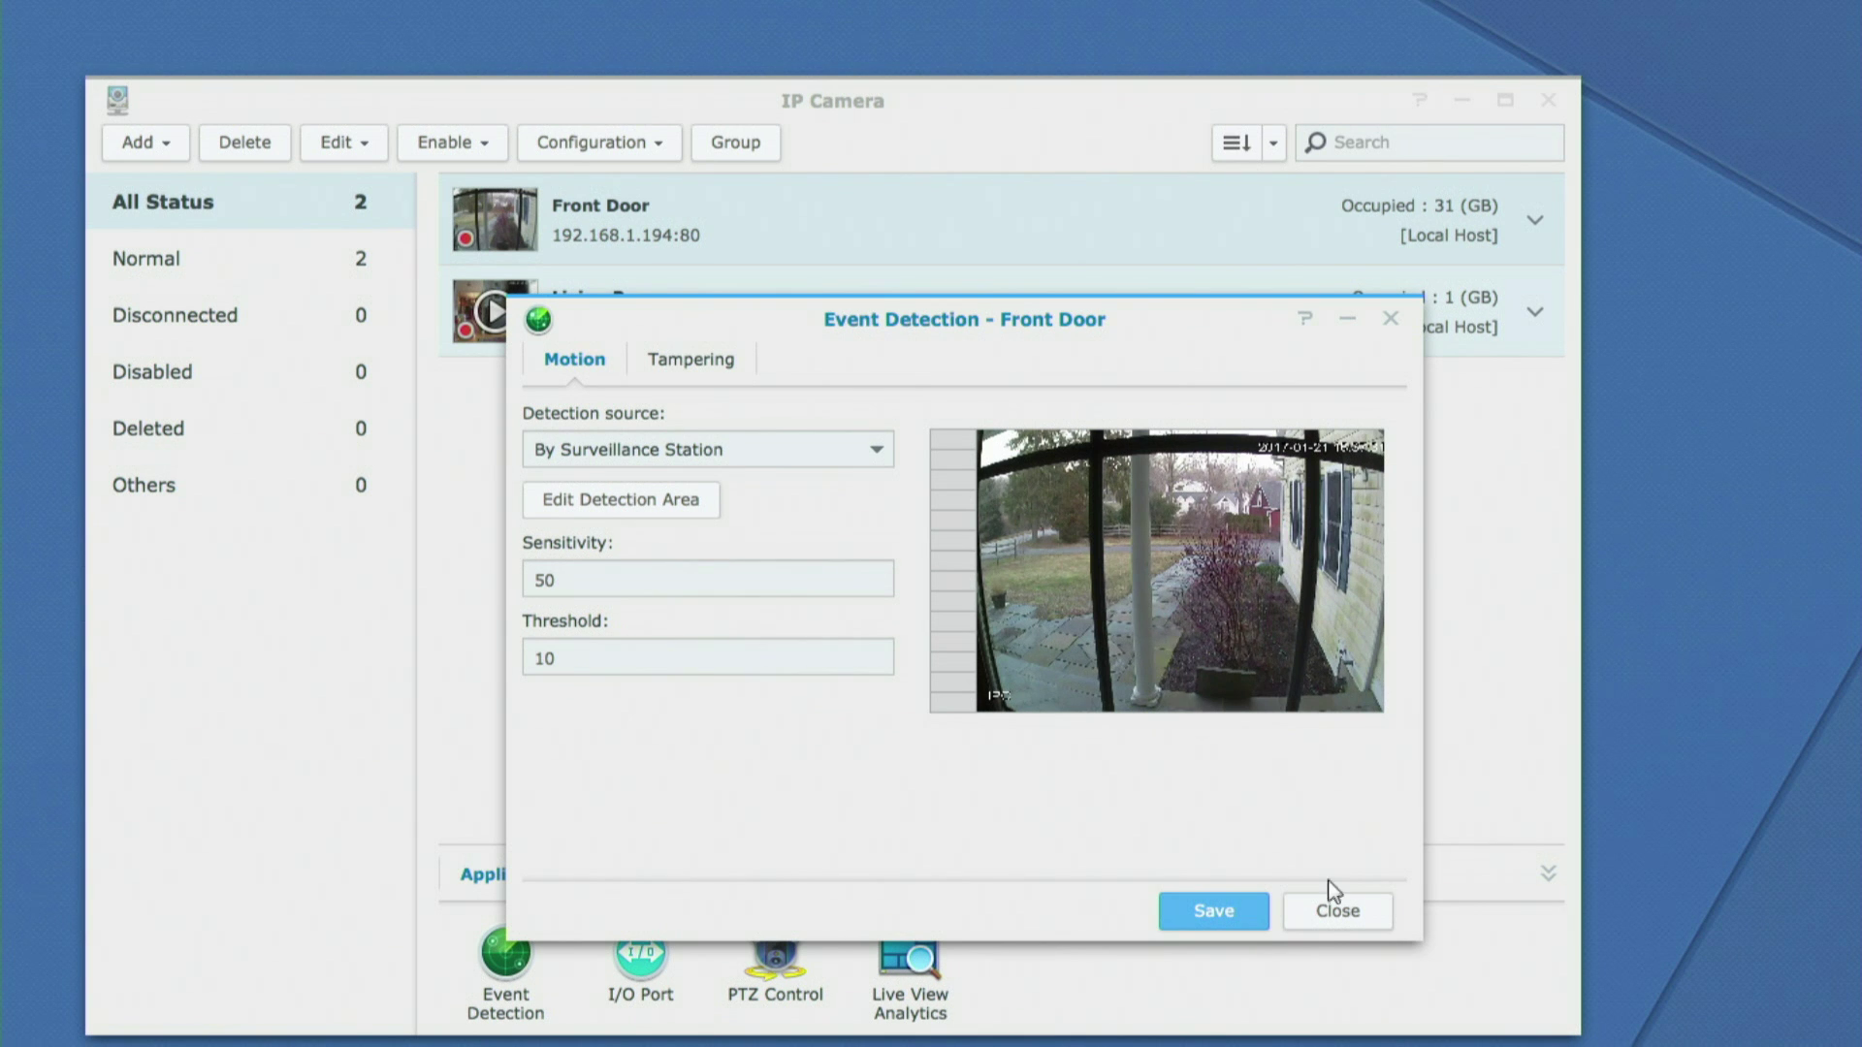
Close Front Door's settings and open the Living Room camera's Recording Settings Schedule tab
click(1325, 912)
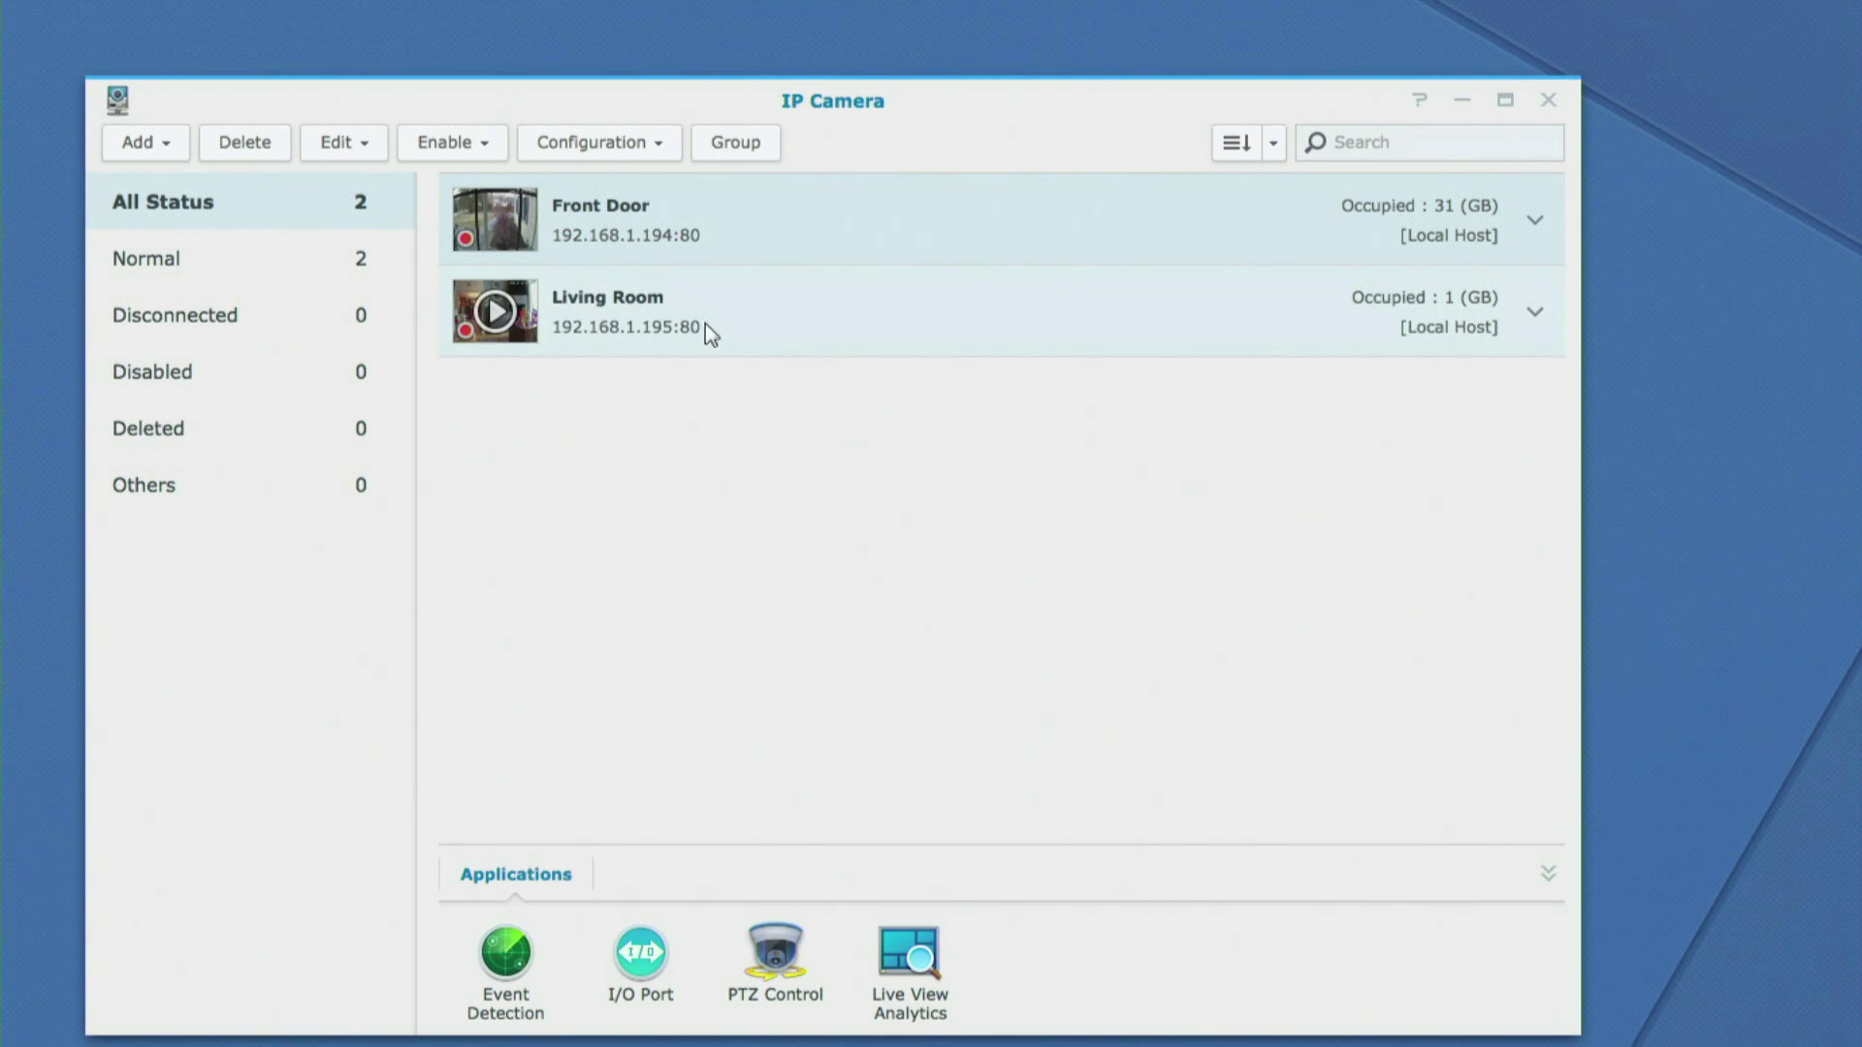
click(757, 308)
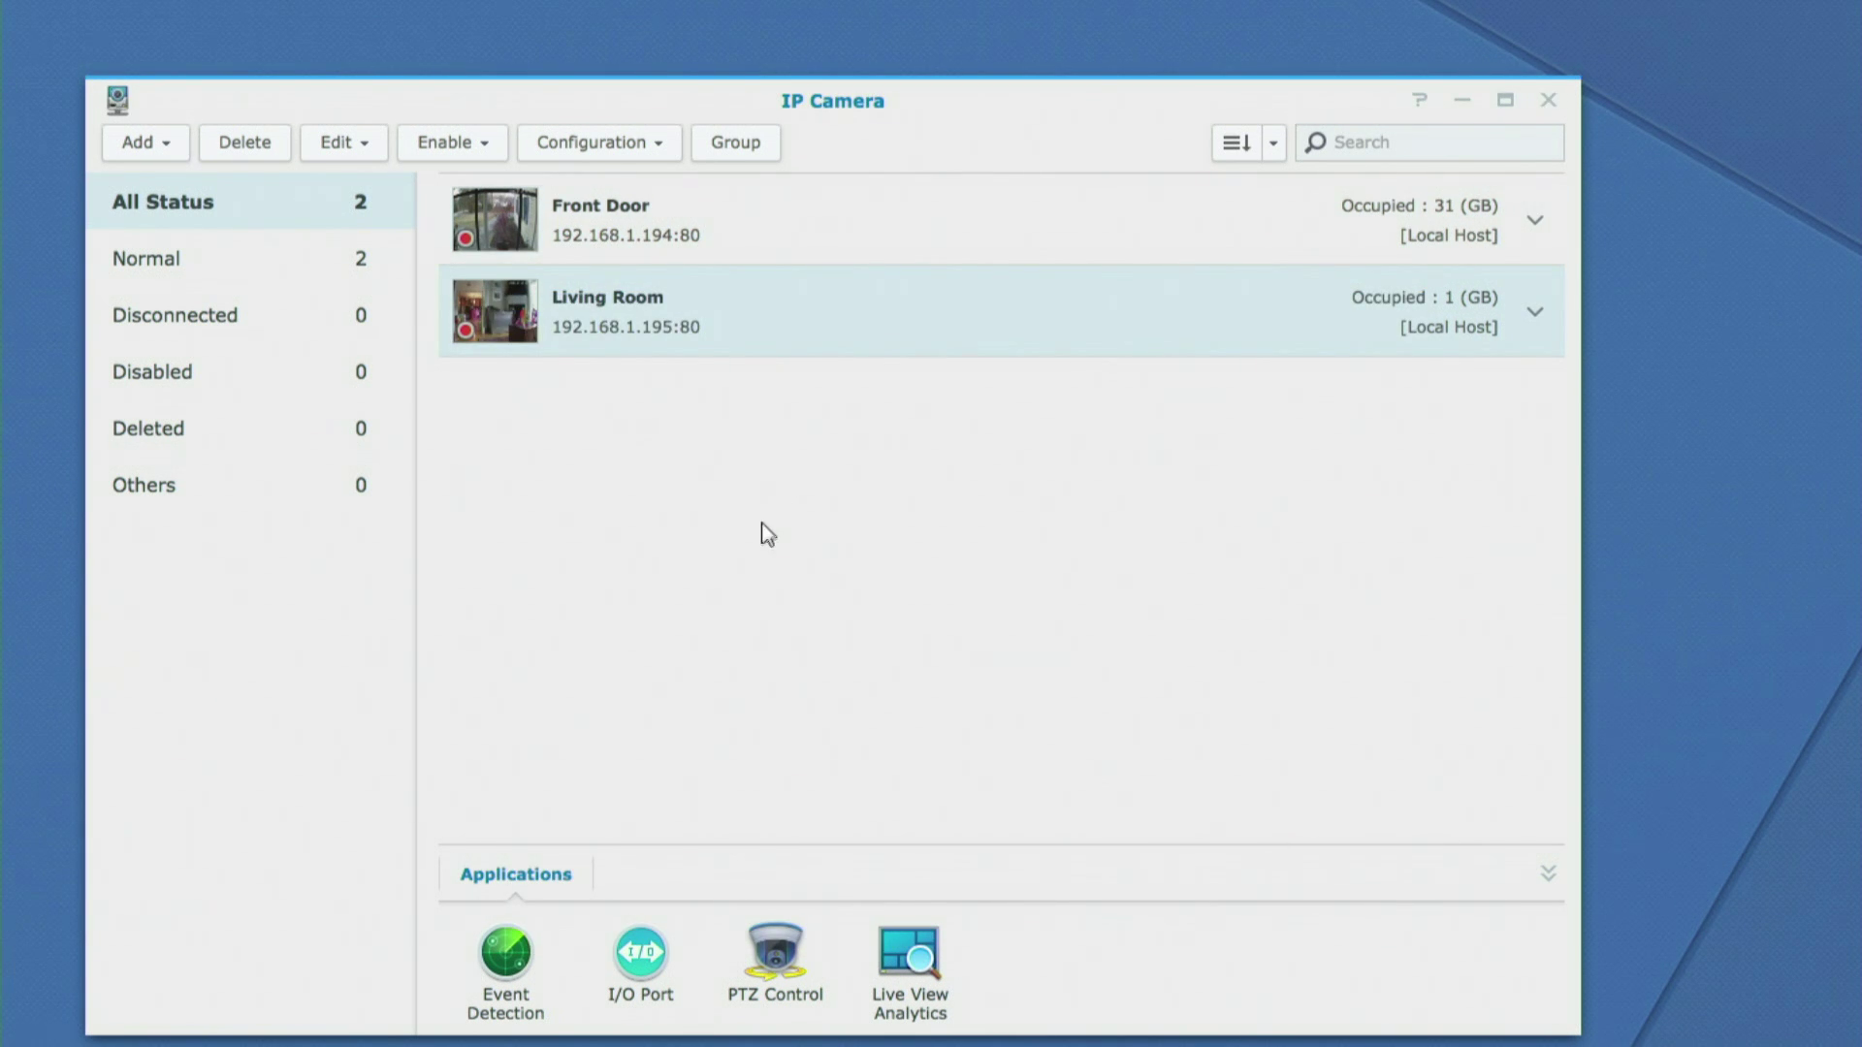
click(355, 143)
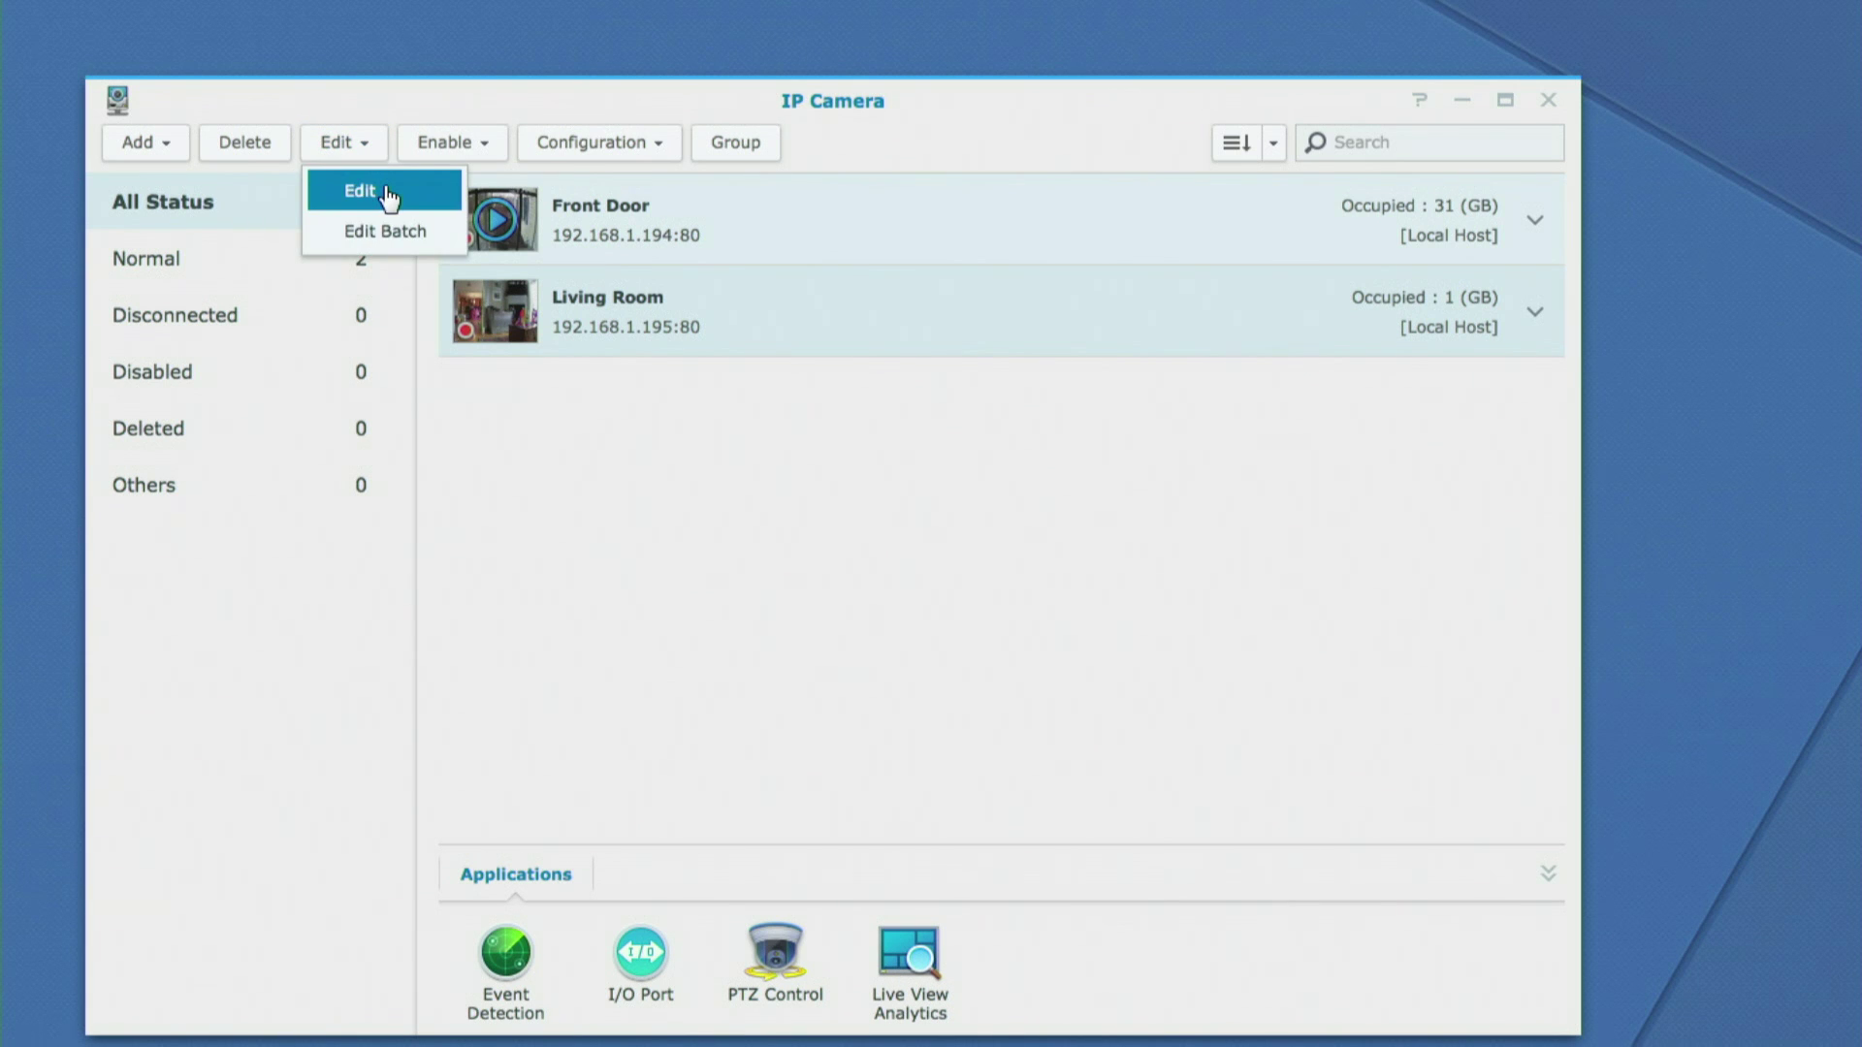
click(366, 188)
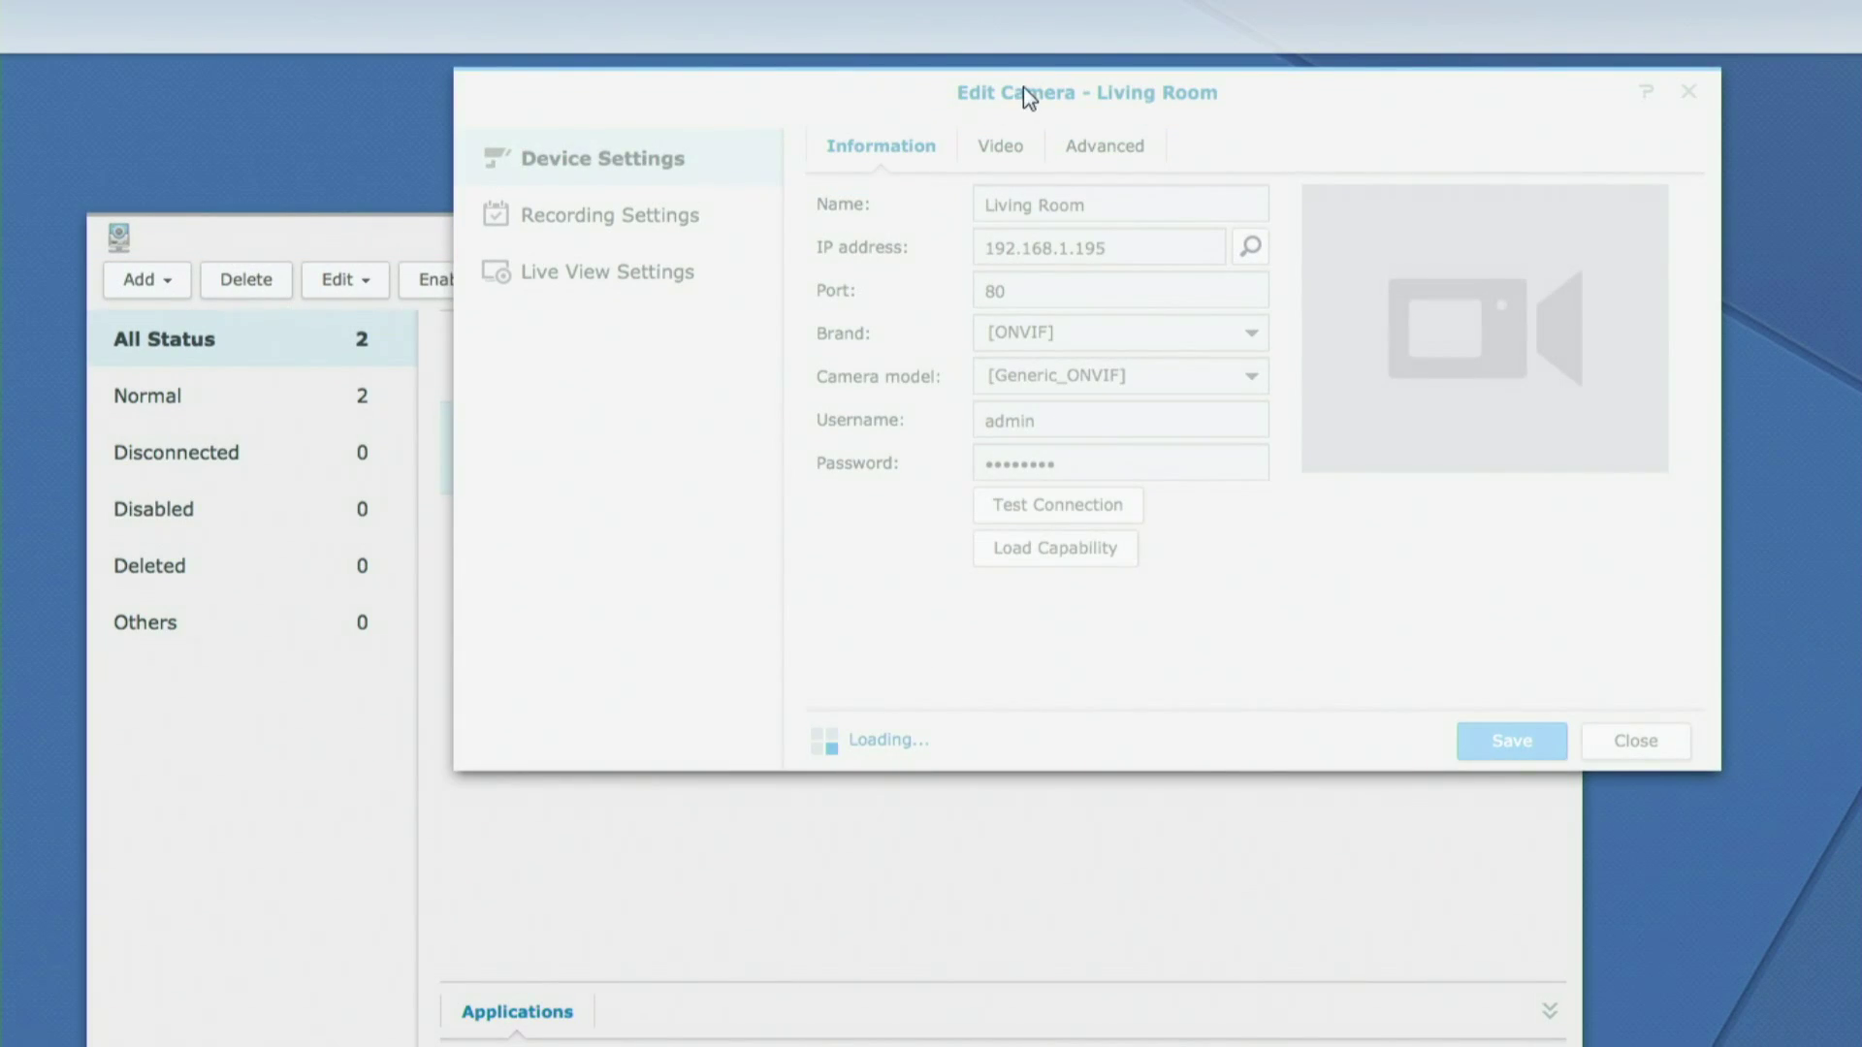
drag(1023, 86, 909, 239)
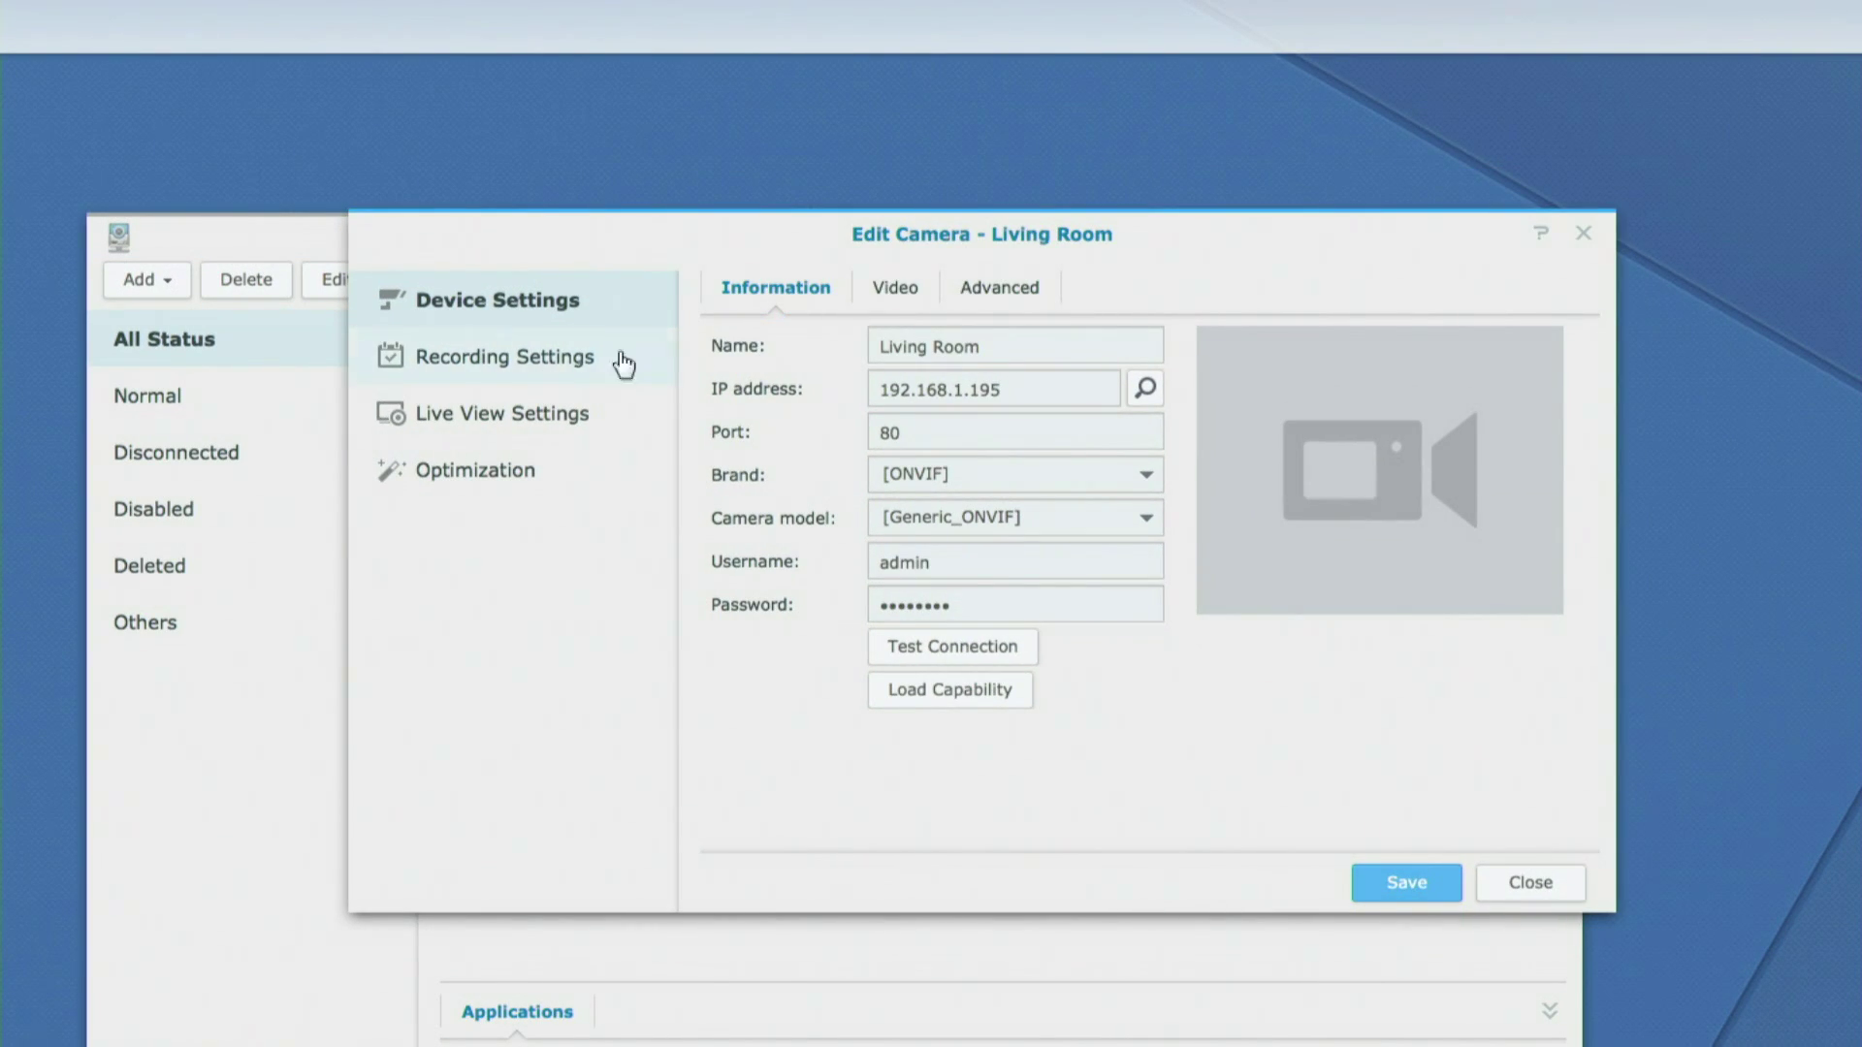
click(526, 371)
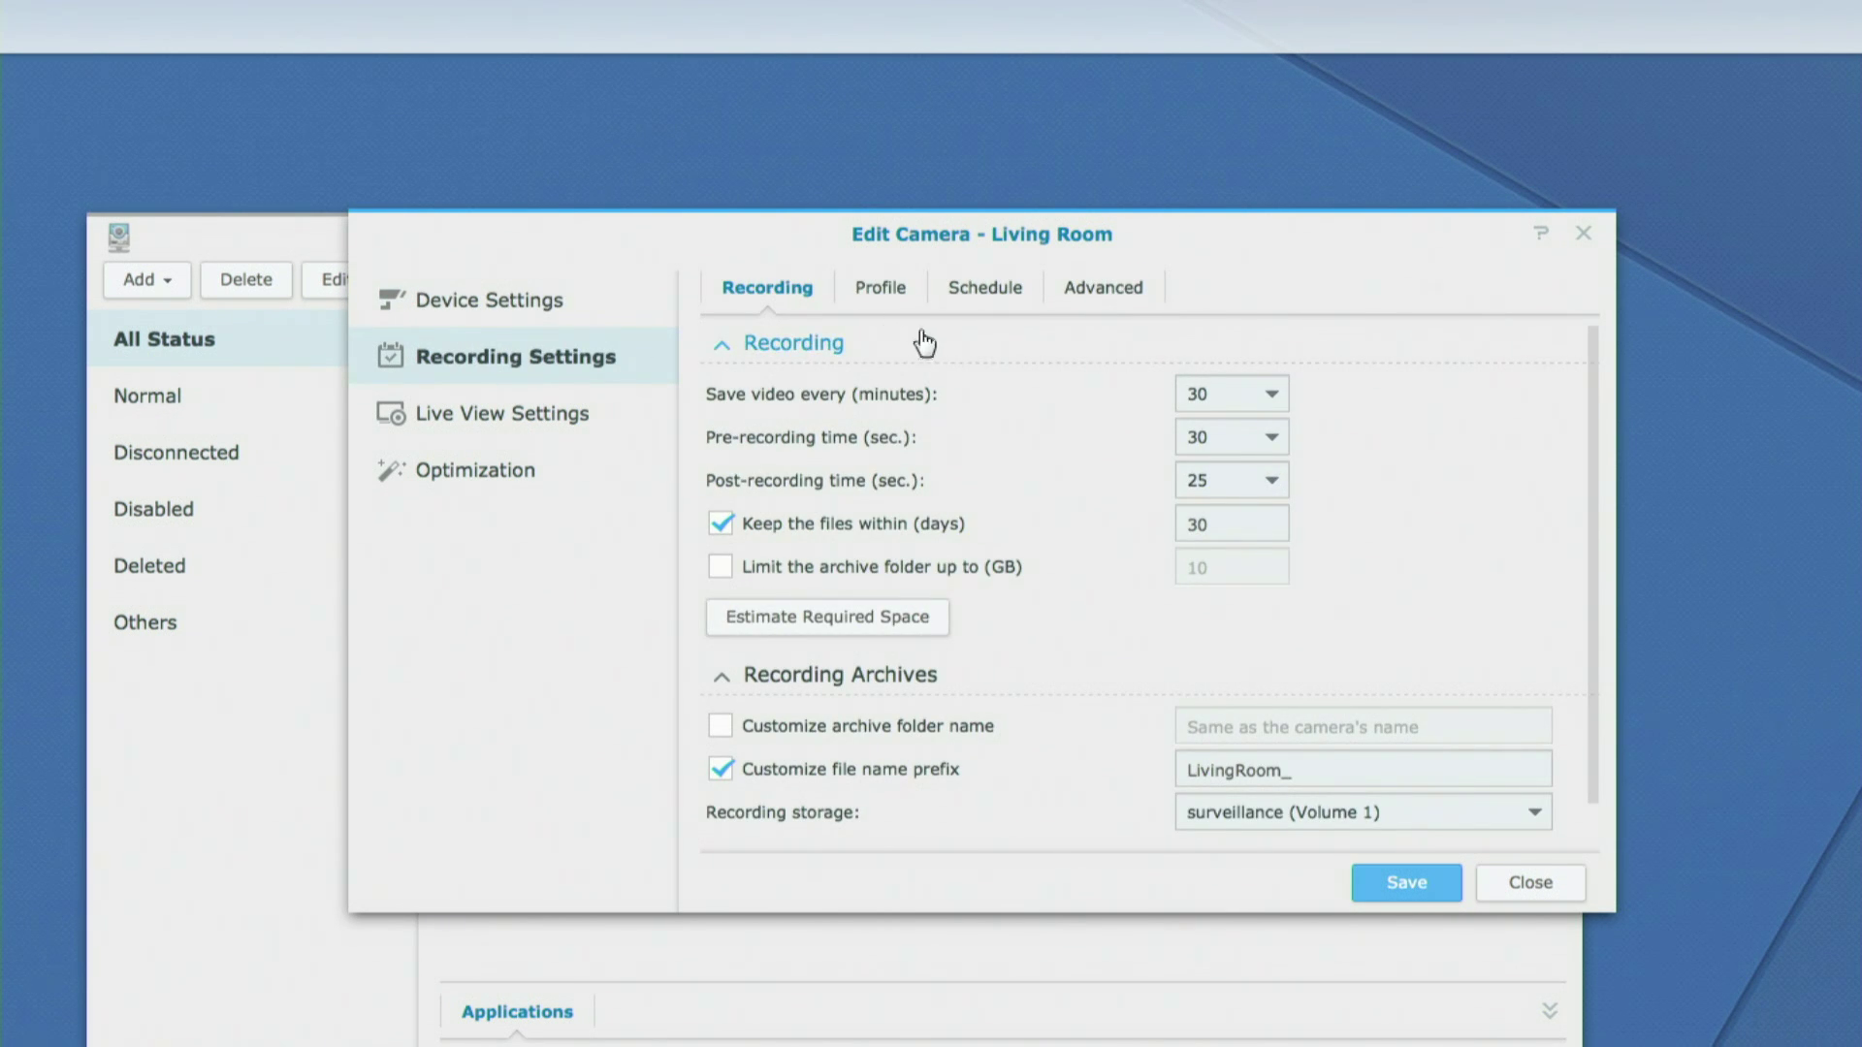
click(985, 288)
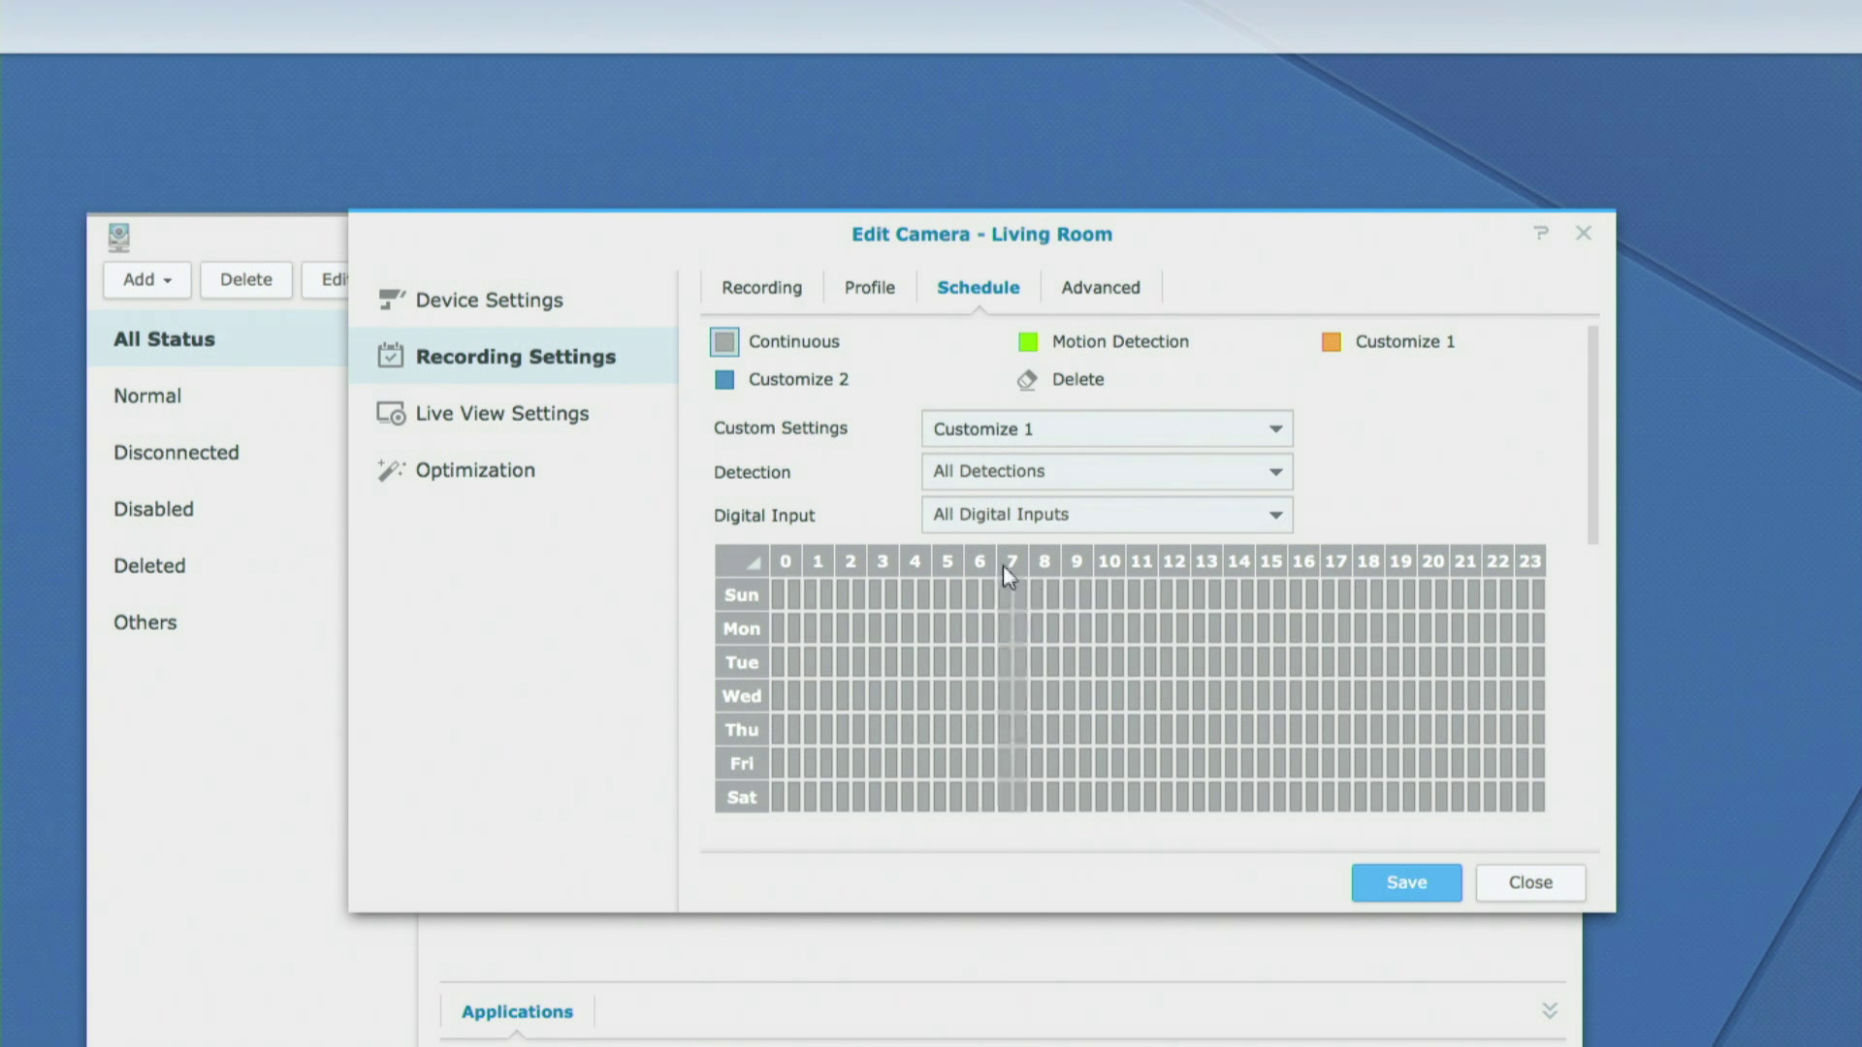
Delete hours 17–23 on every day from the Living Room recording schedule
click(1030, 382)
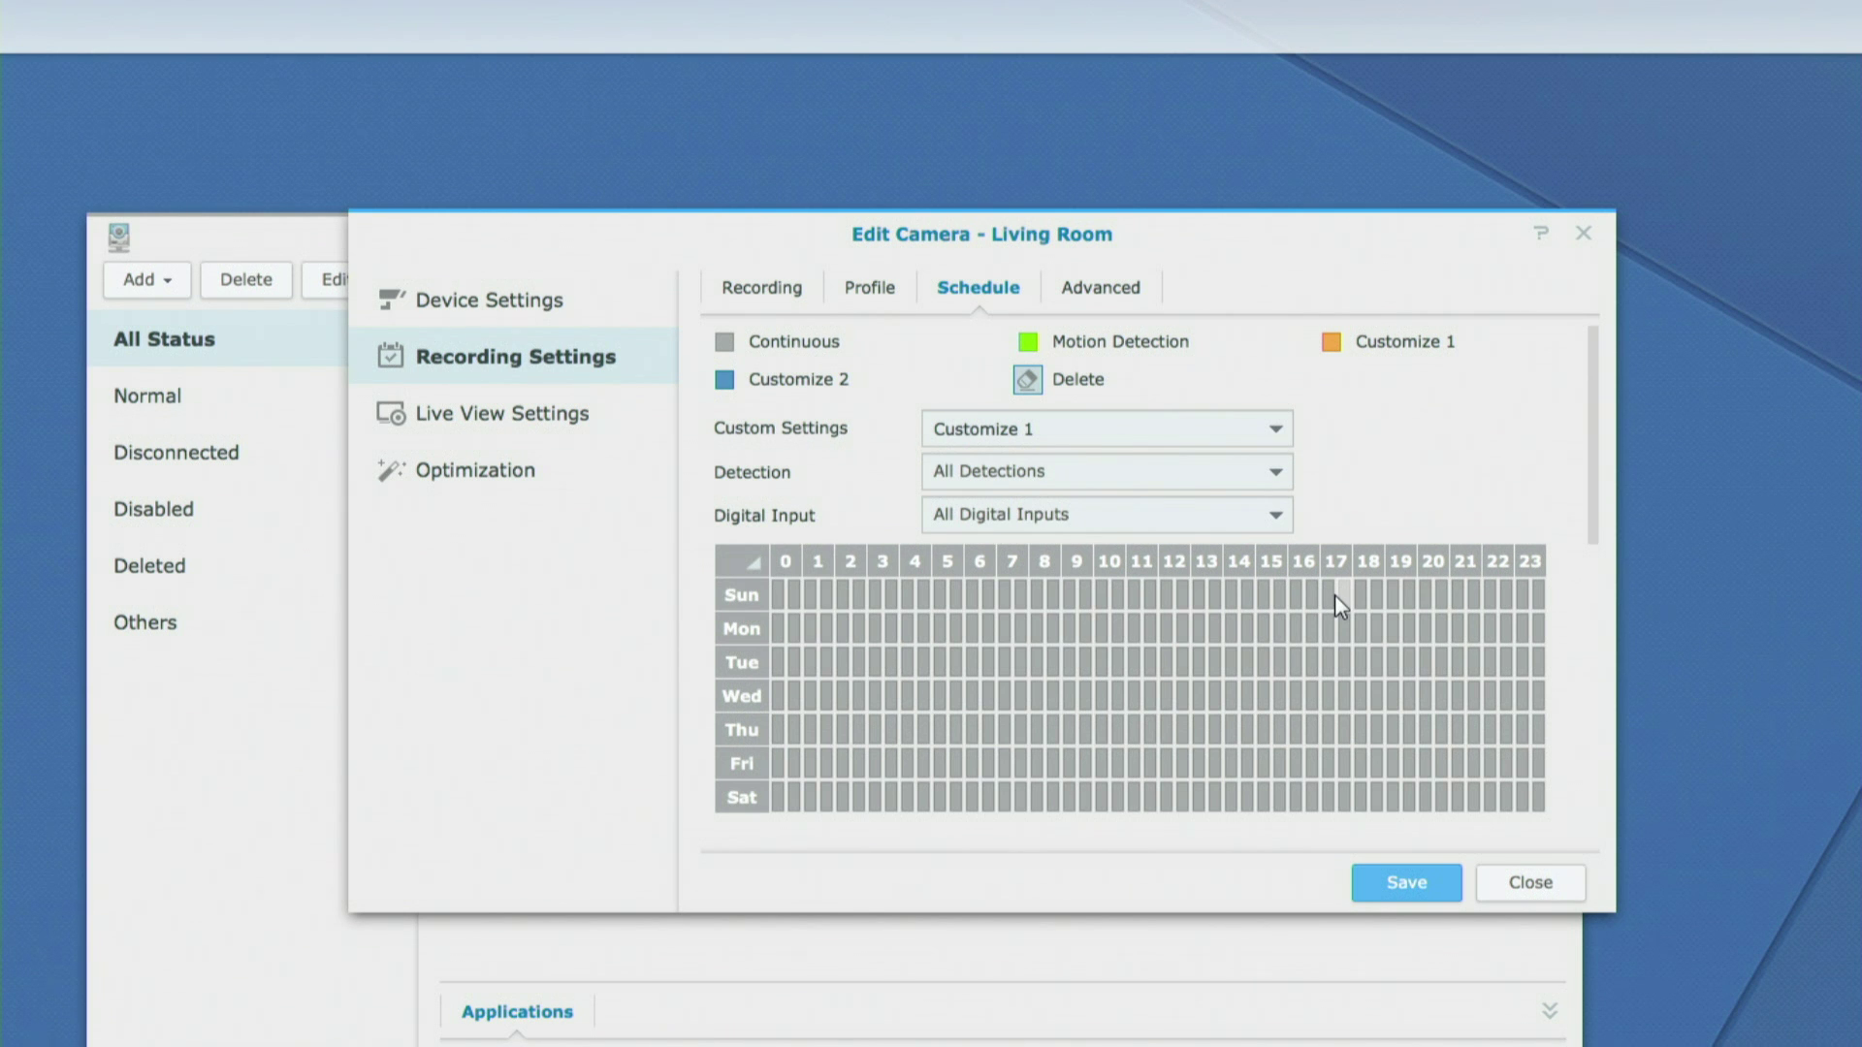
mouse_move(1329, 591)
mouse_down()
mouse_move(1400, 752)
mouse_move(1381, 724)
mouse_up()
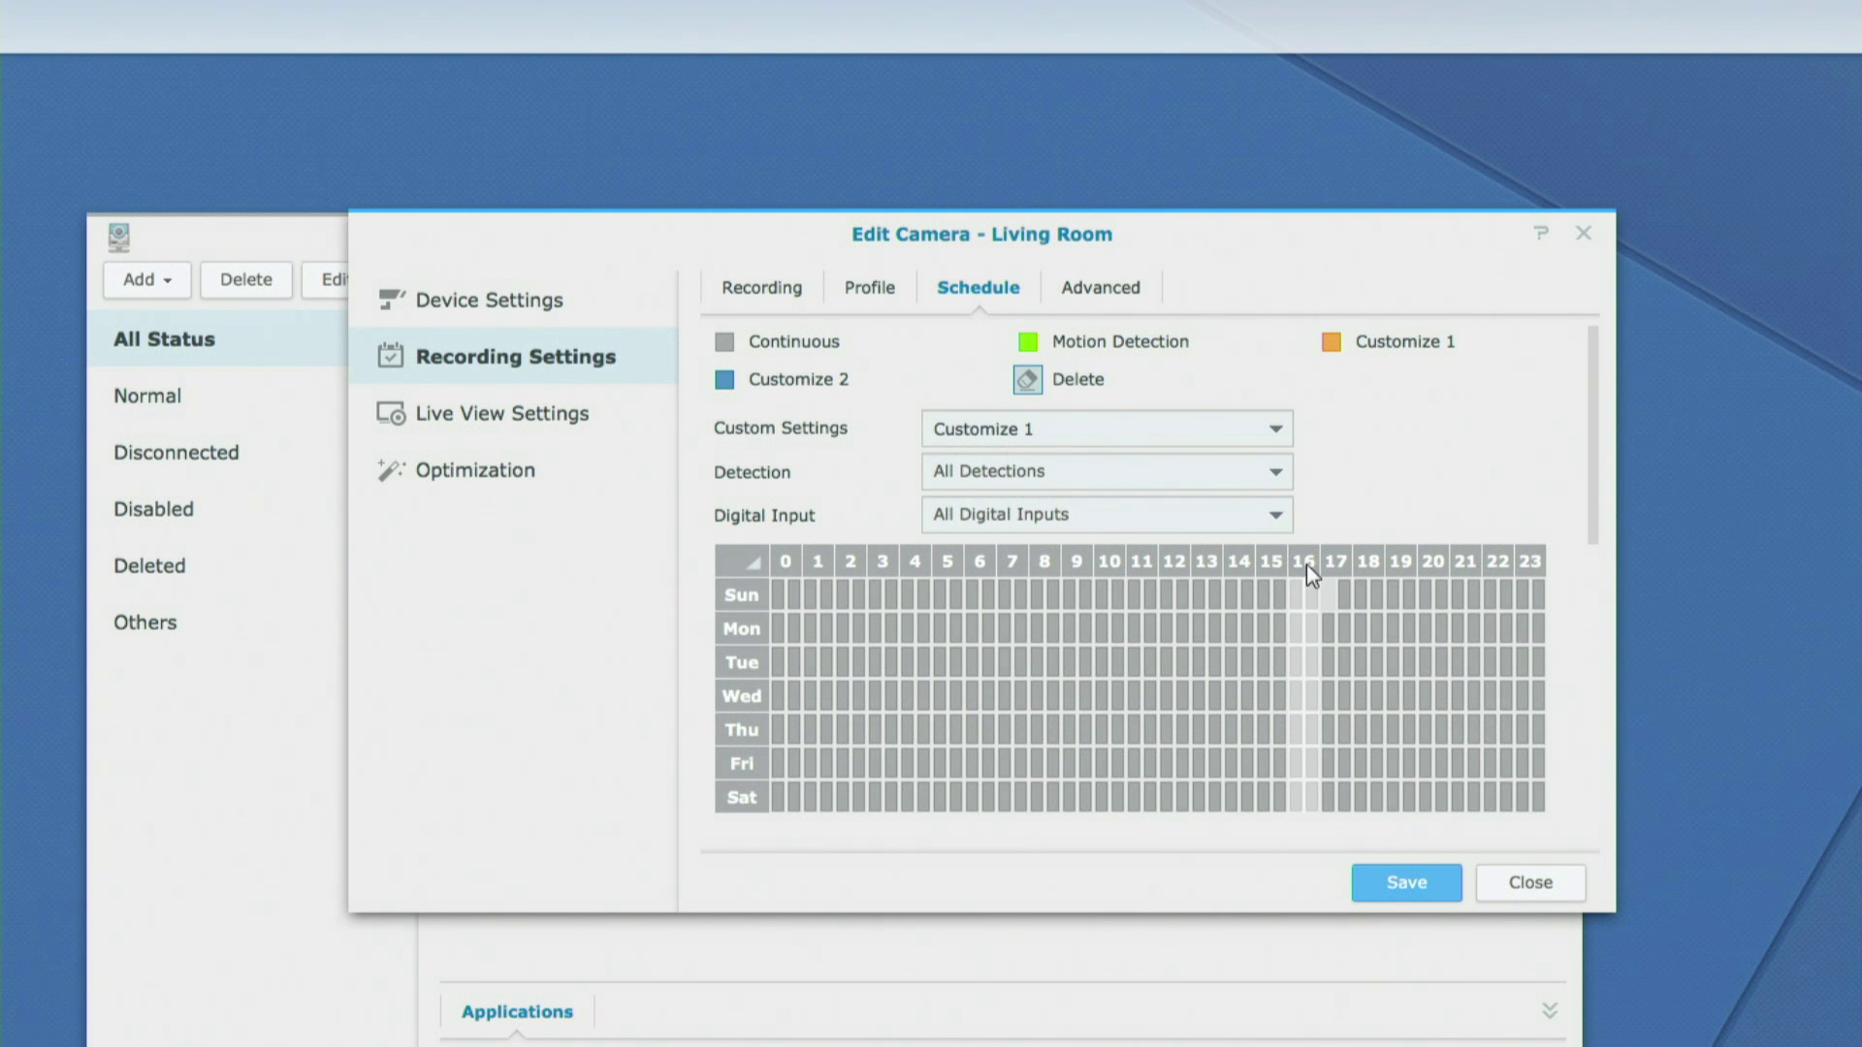
drag(1326, 586, 1541, 807)
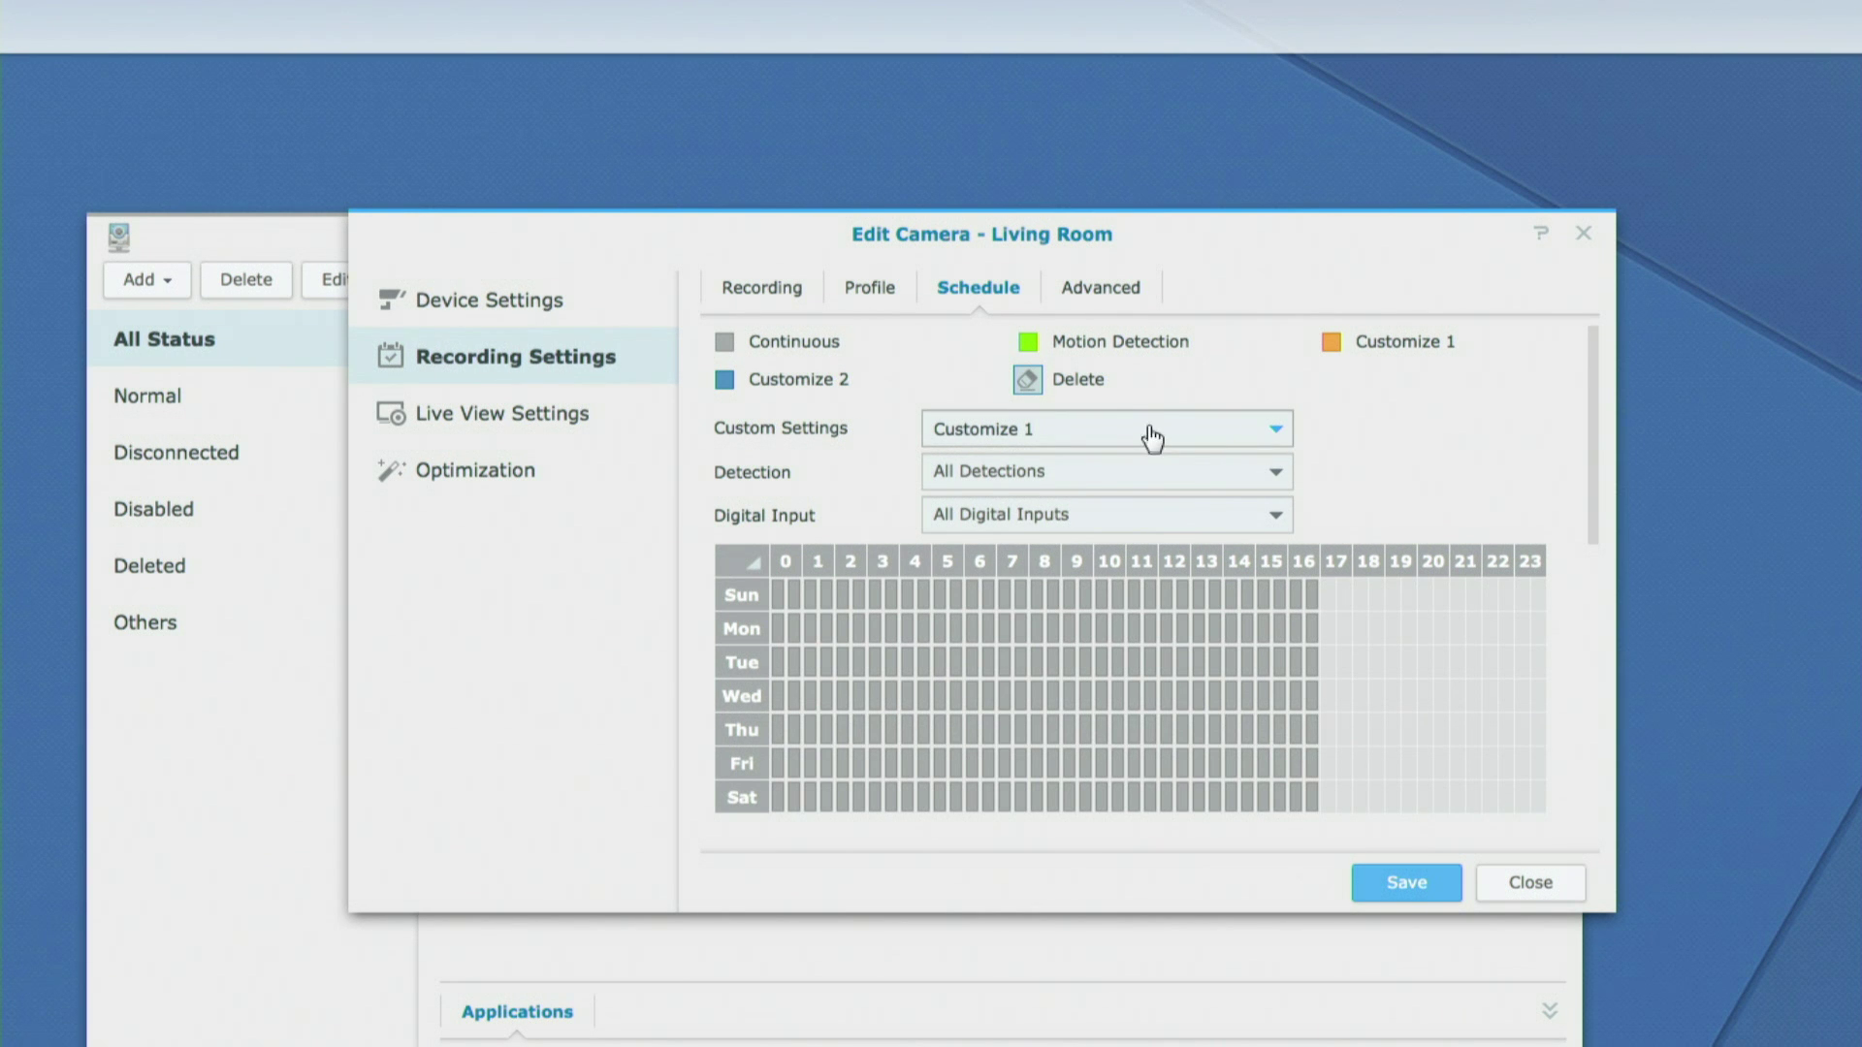
Set hours 22–23 to Motion Detection recording for every day and close the schedule
click(1028, 344)
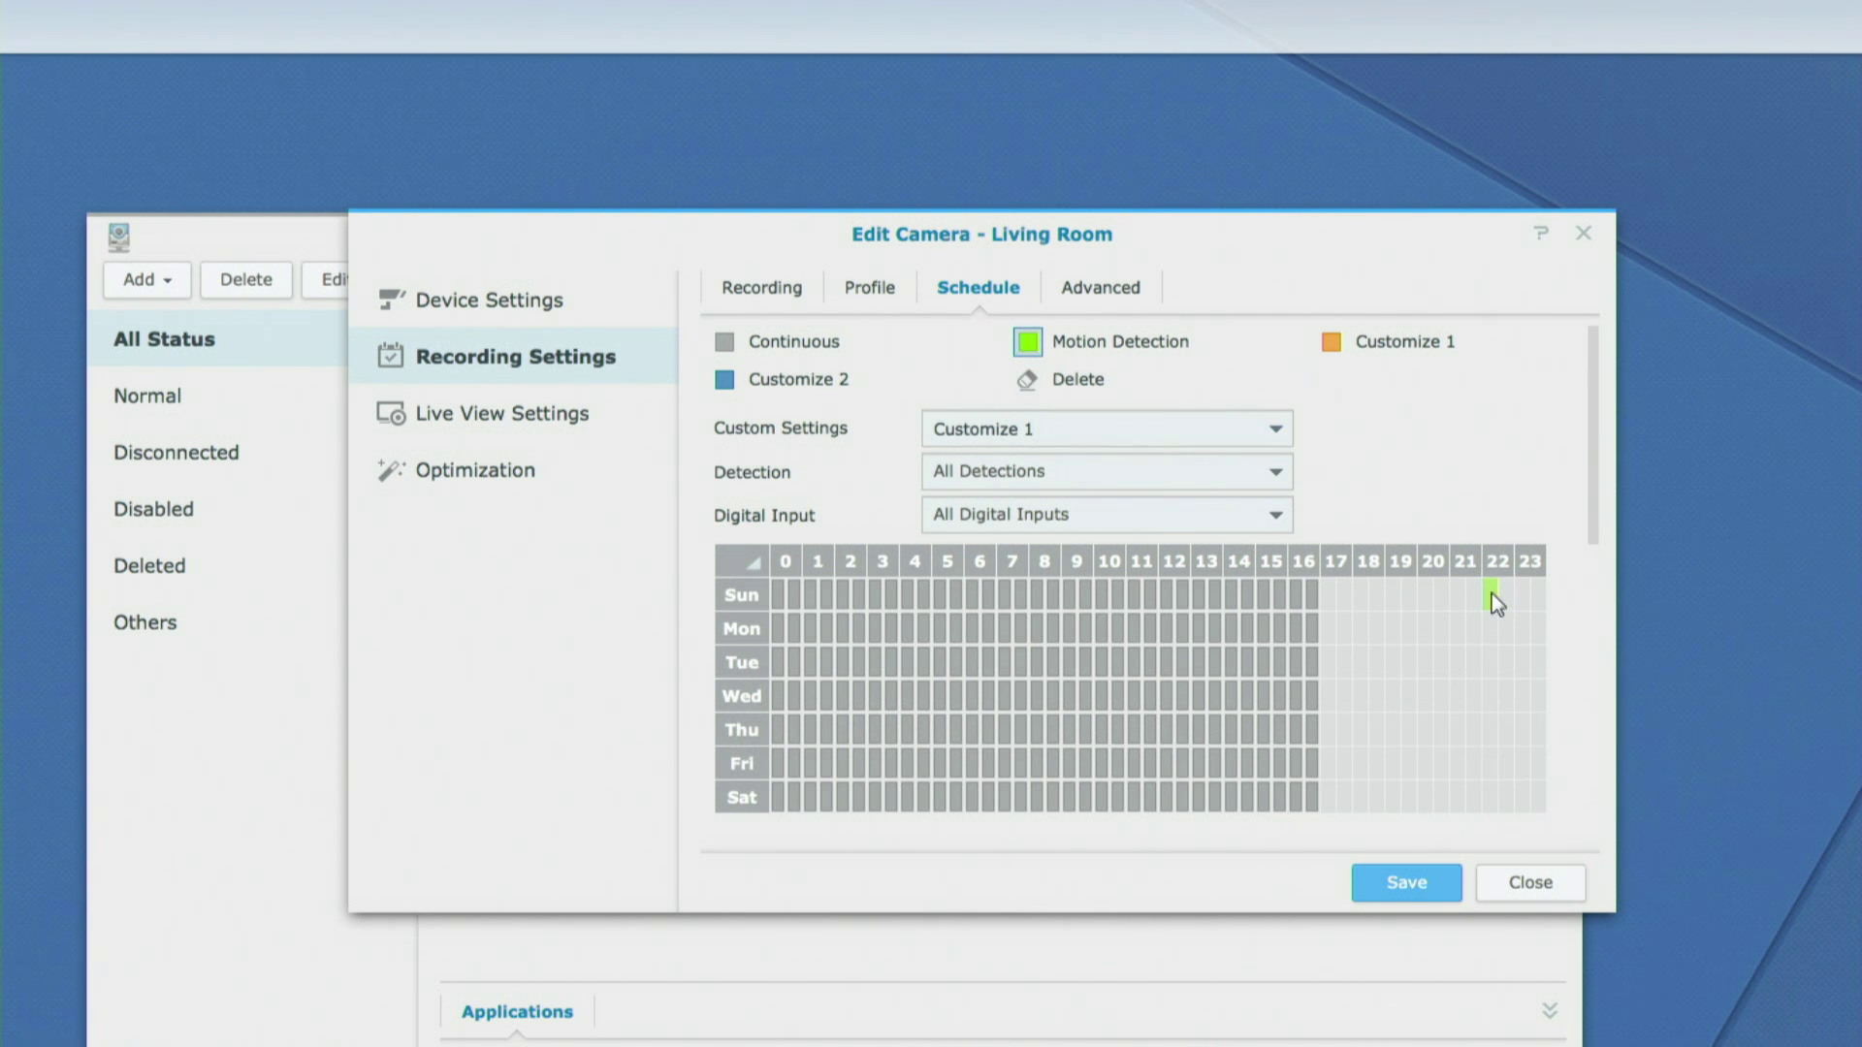
drag(1491, 594, 1519, 676)
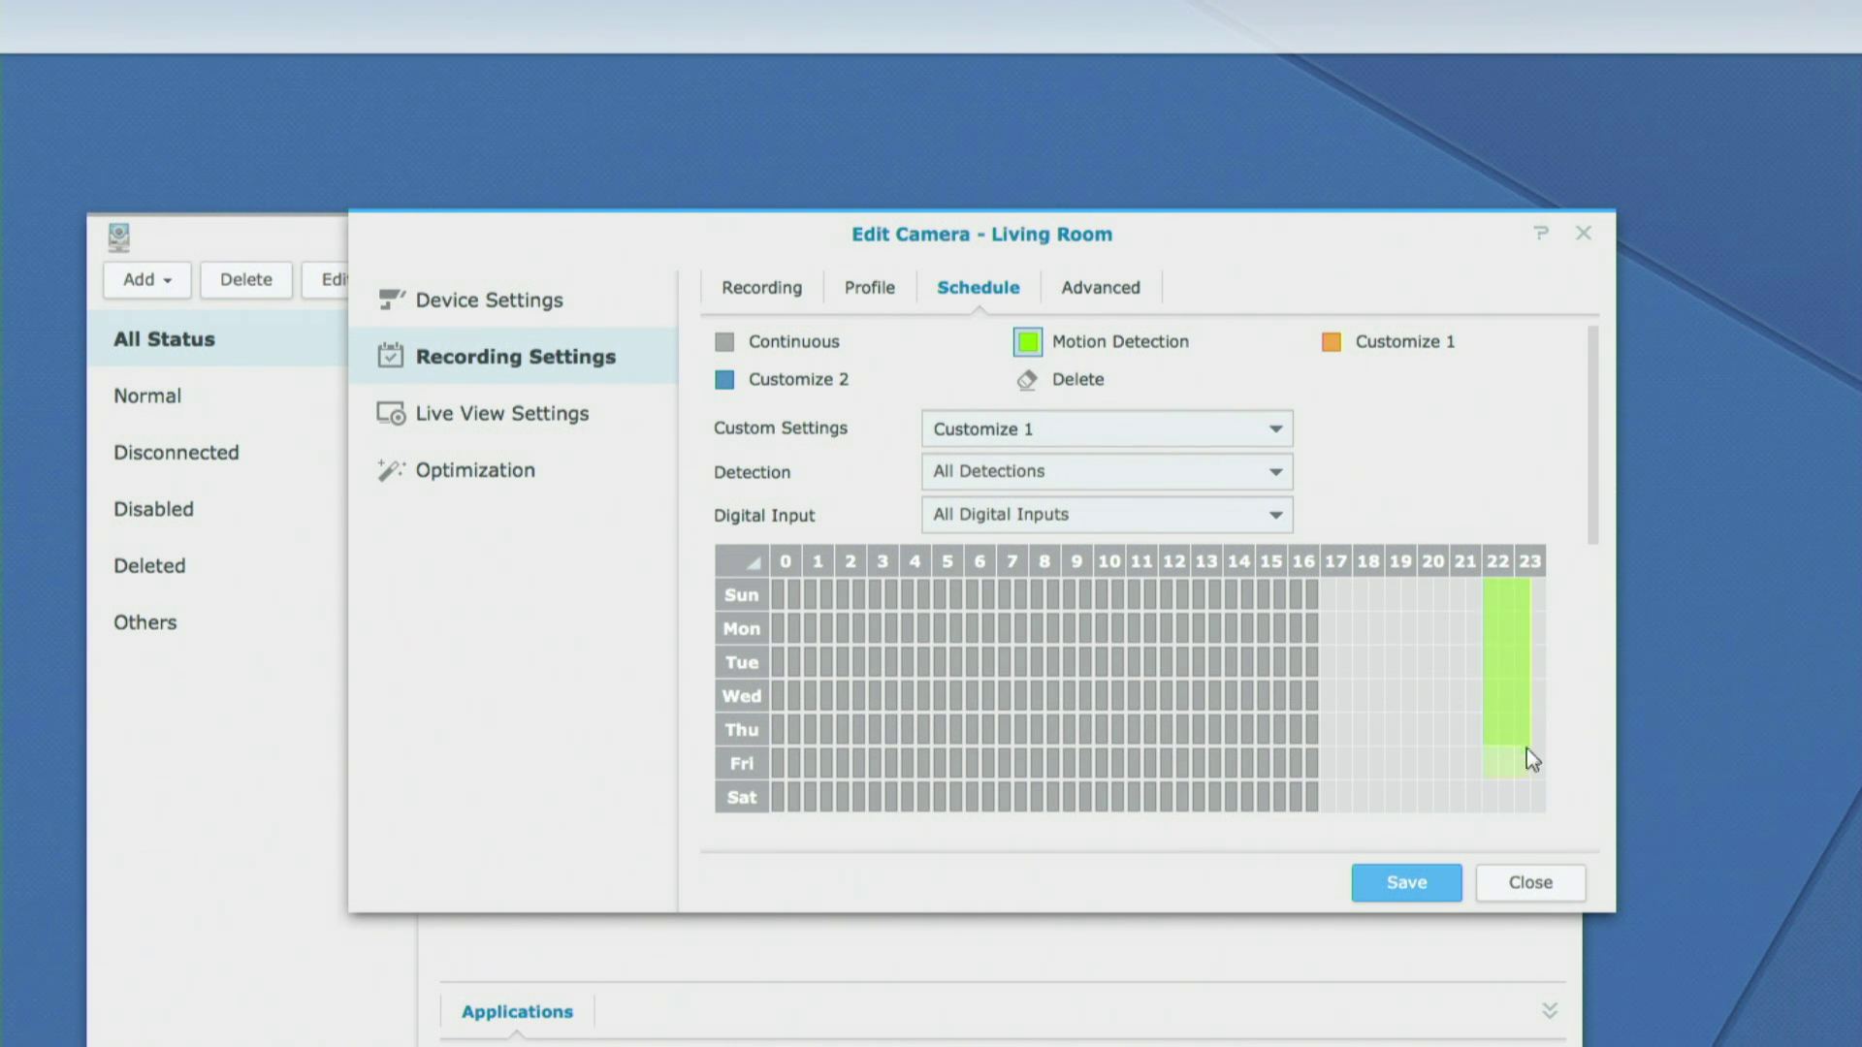
drag(1532, 757, 1535, 793)
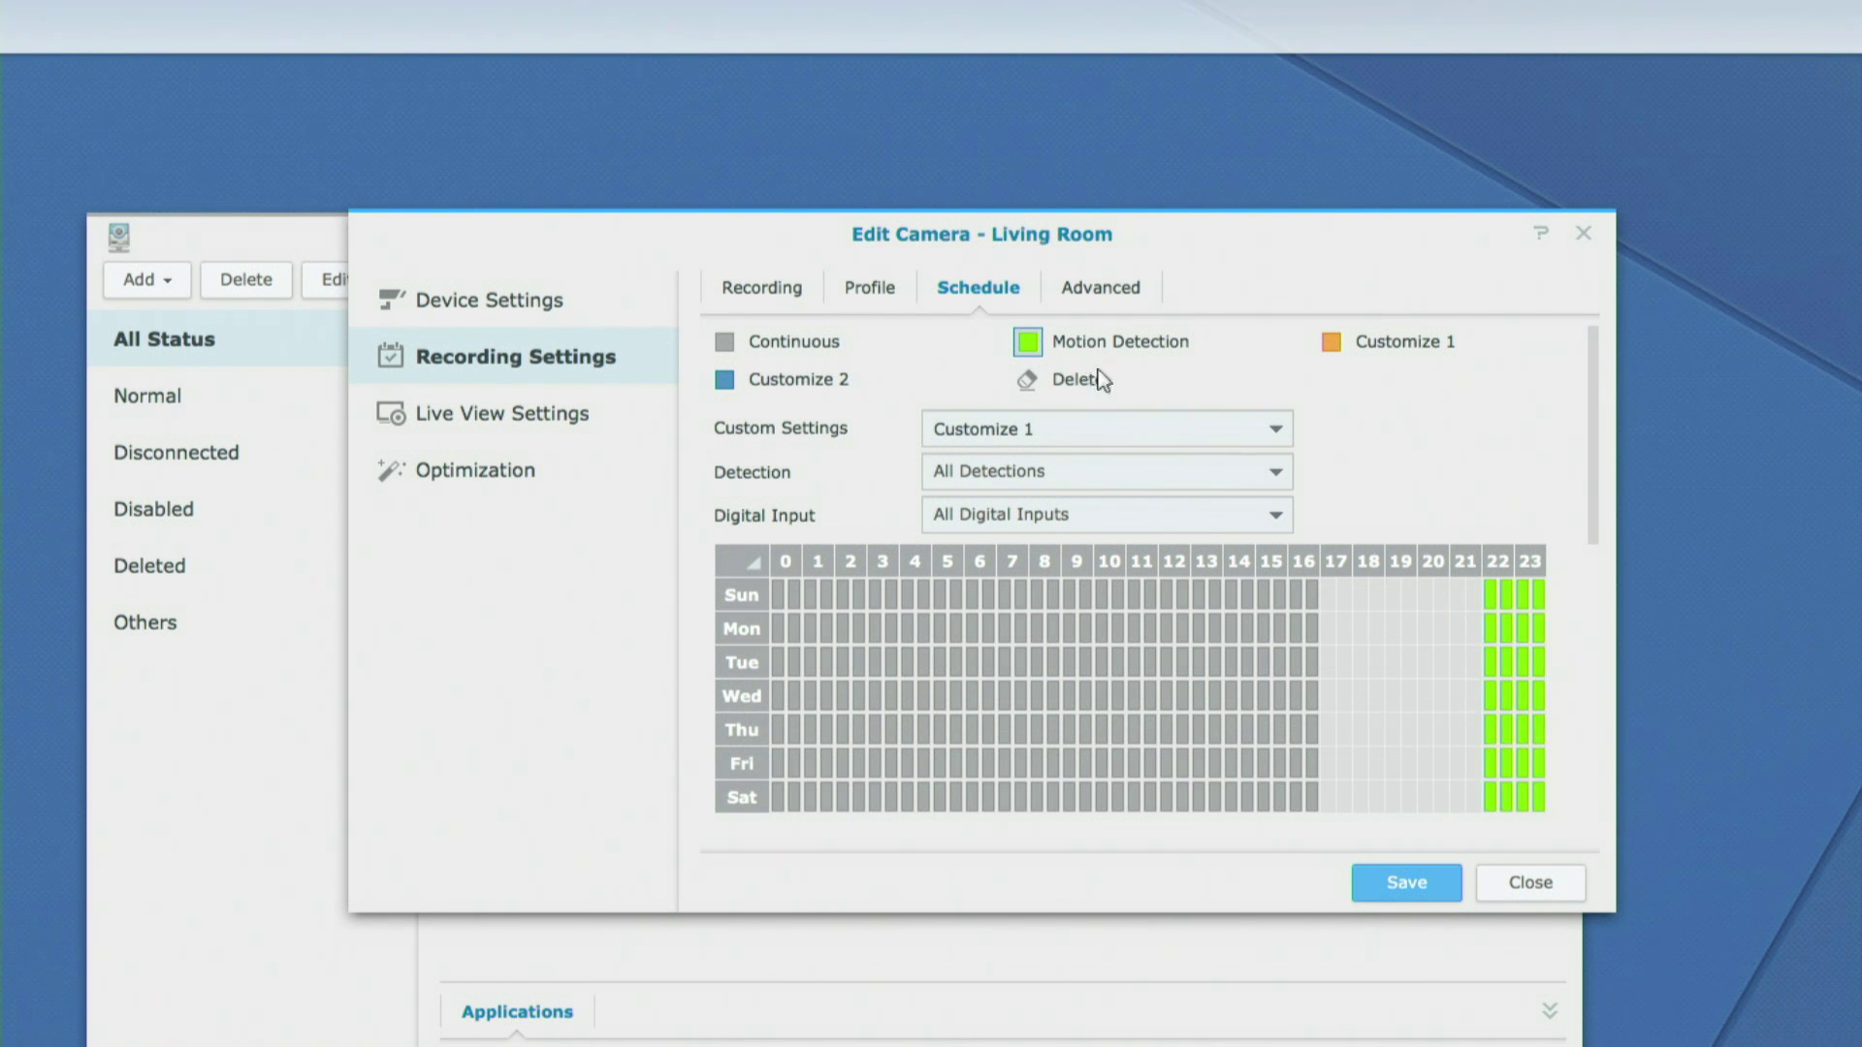
drag(1478, 589, 1478, 590)
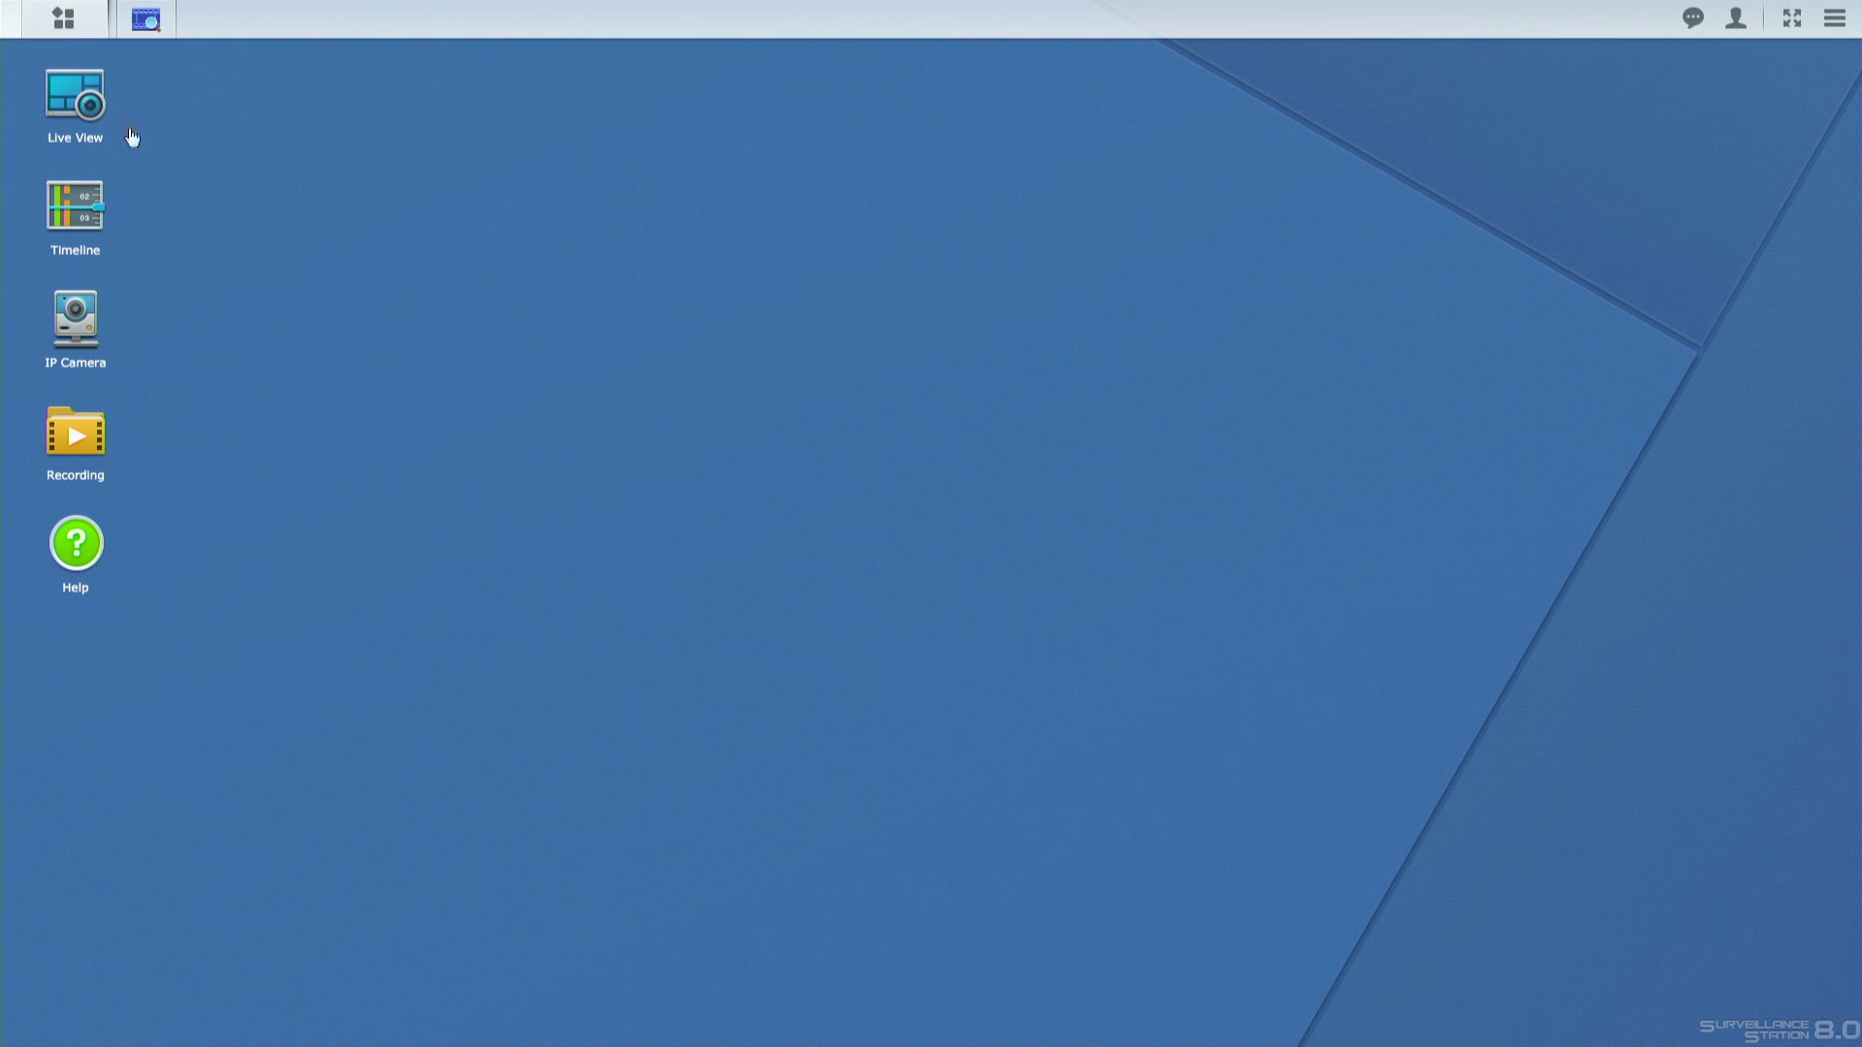
click(70, 33)
In Notification, try Gmail e-mail alerts with a 1-minute interval limit, then leave e-mail disabled
click(1021, 296)
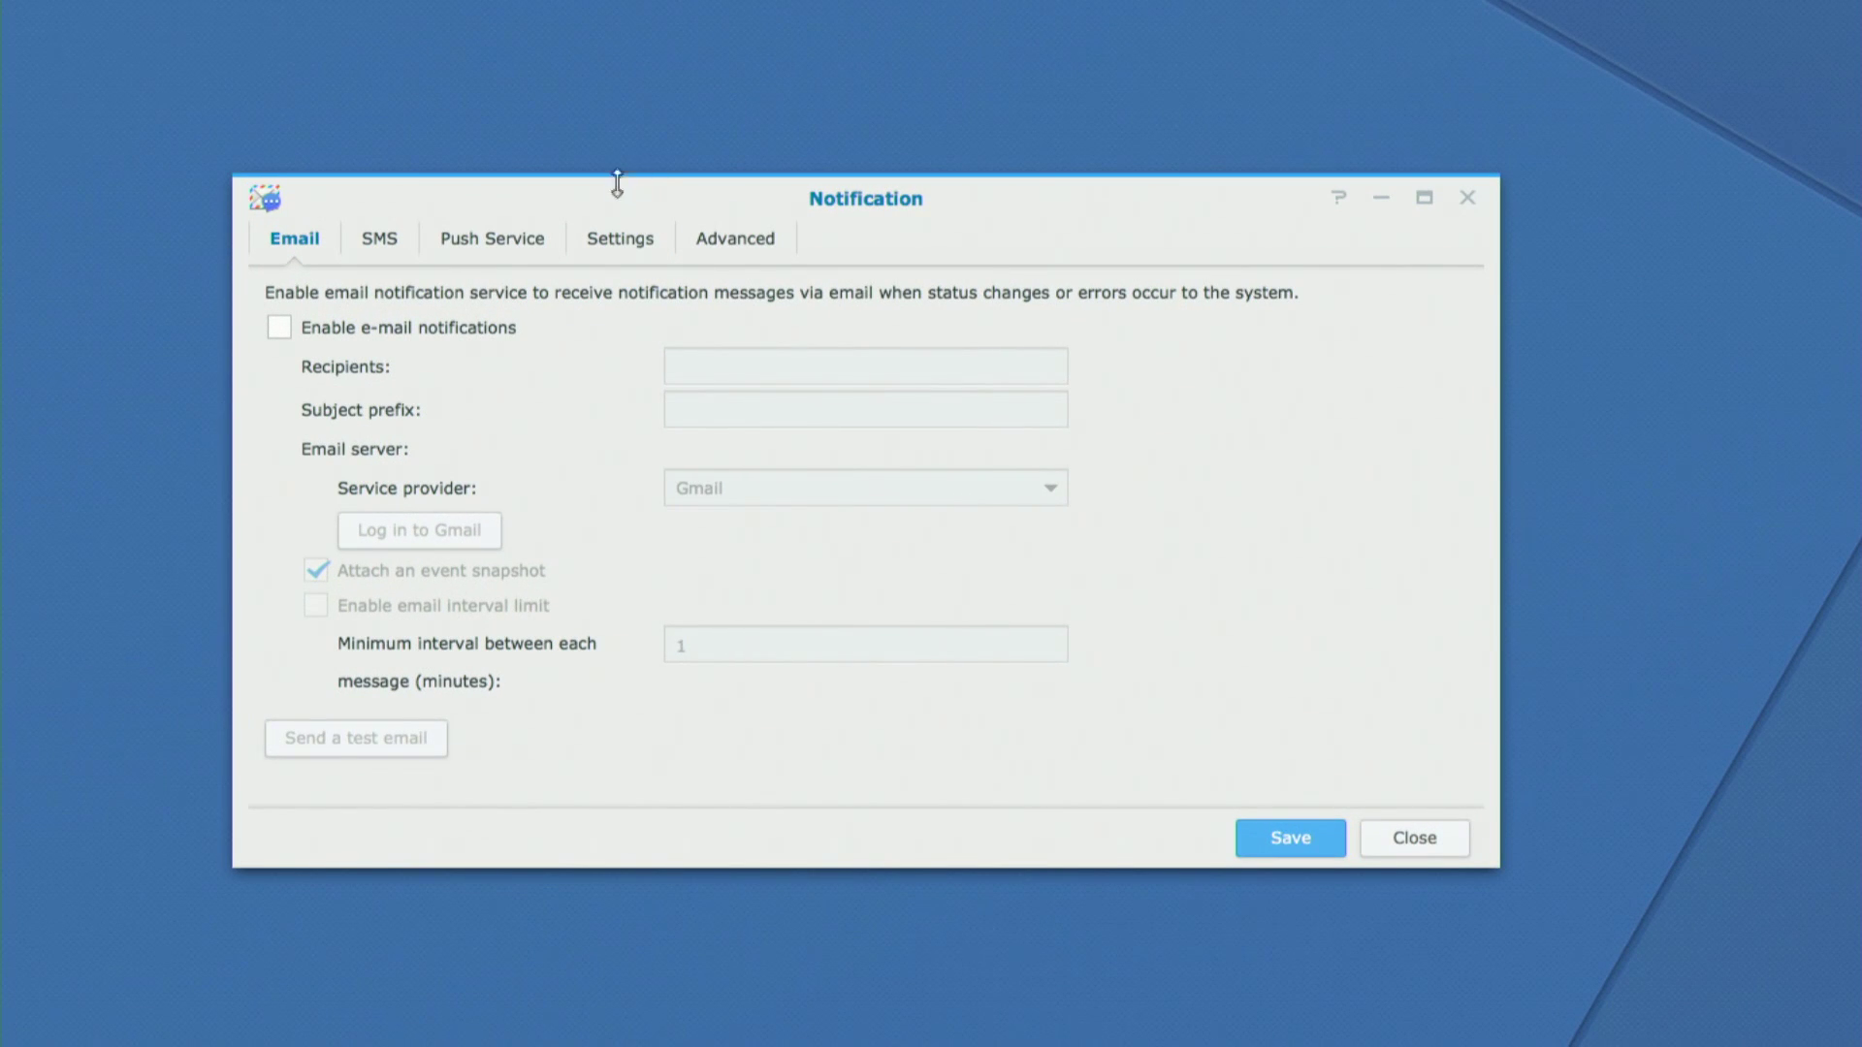
drag(617, 182, 684, 181)
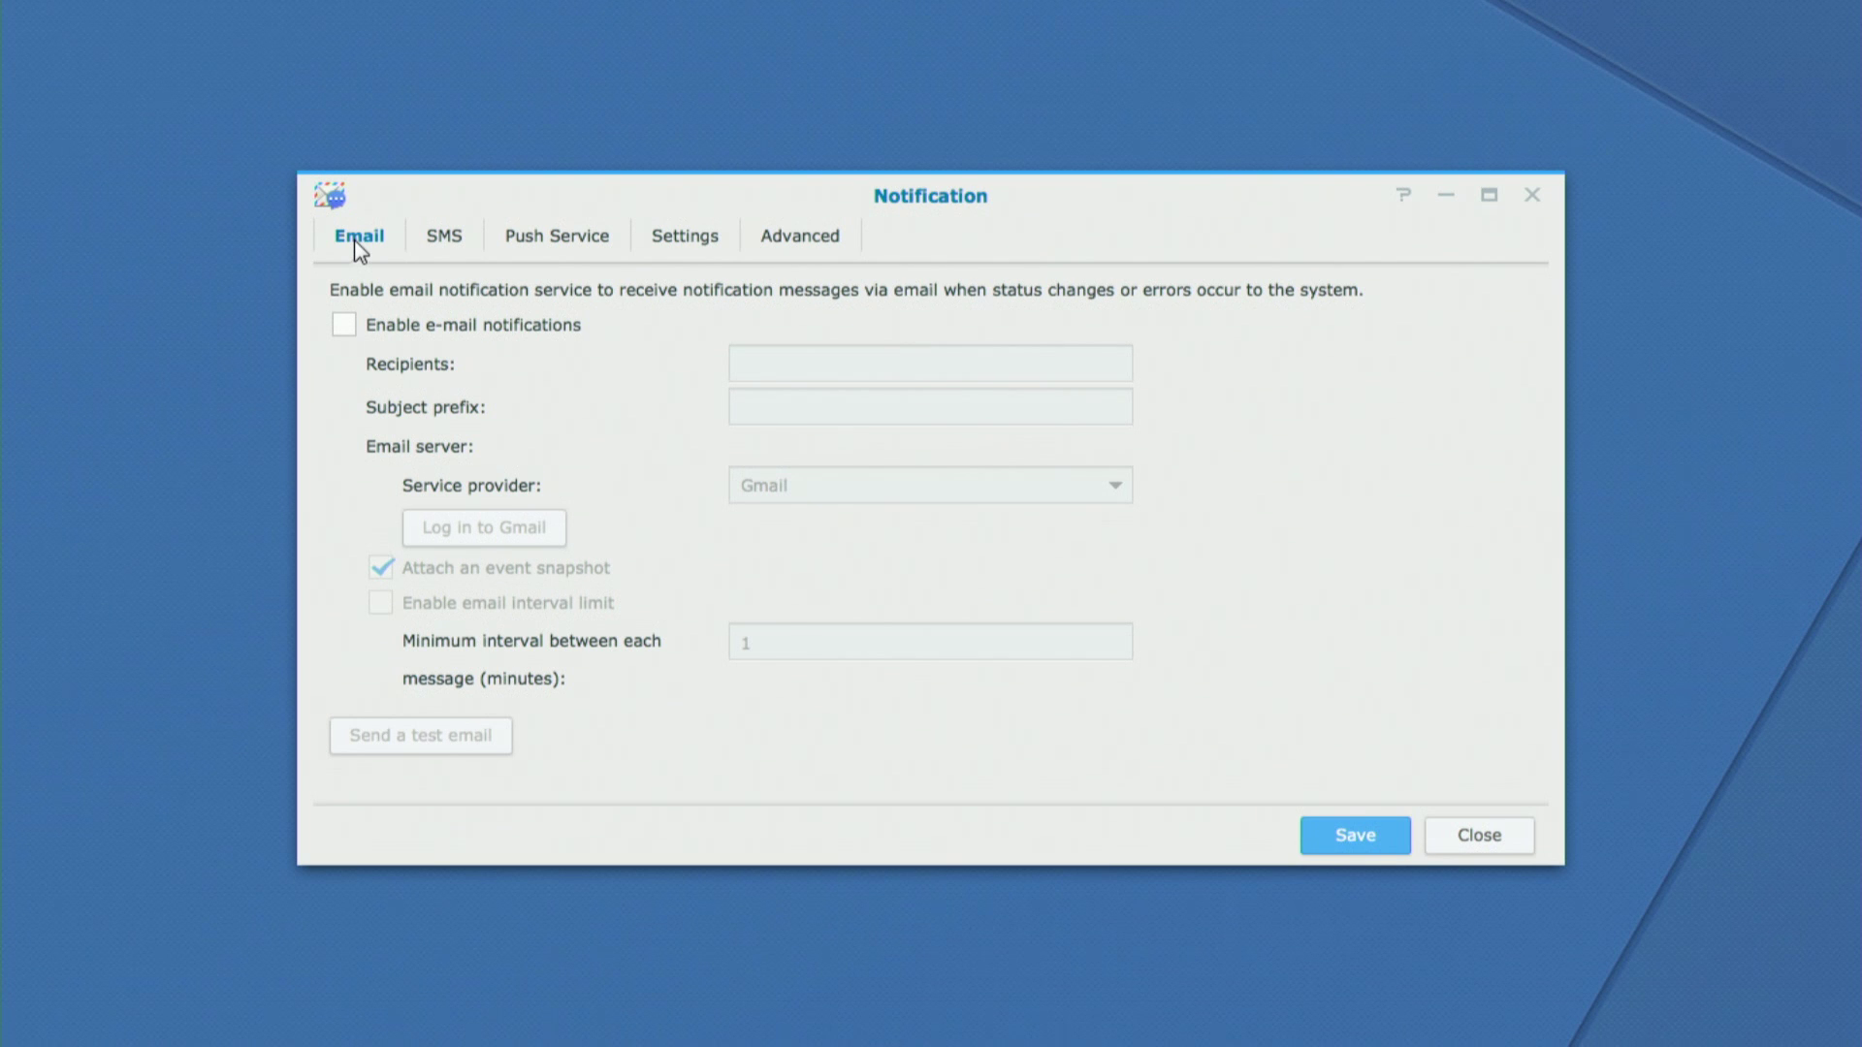
click(344, 326)
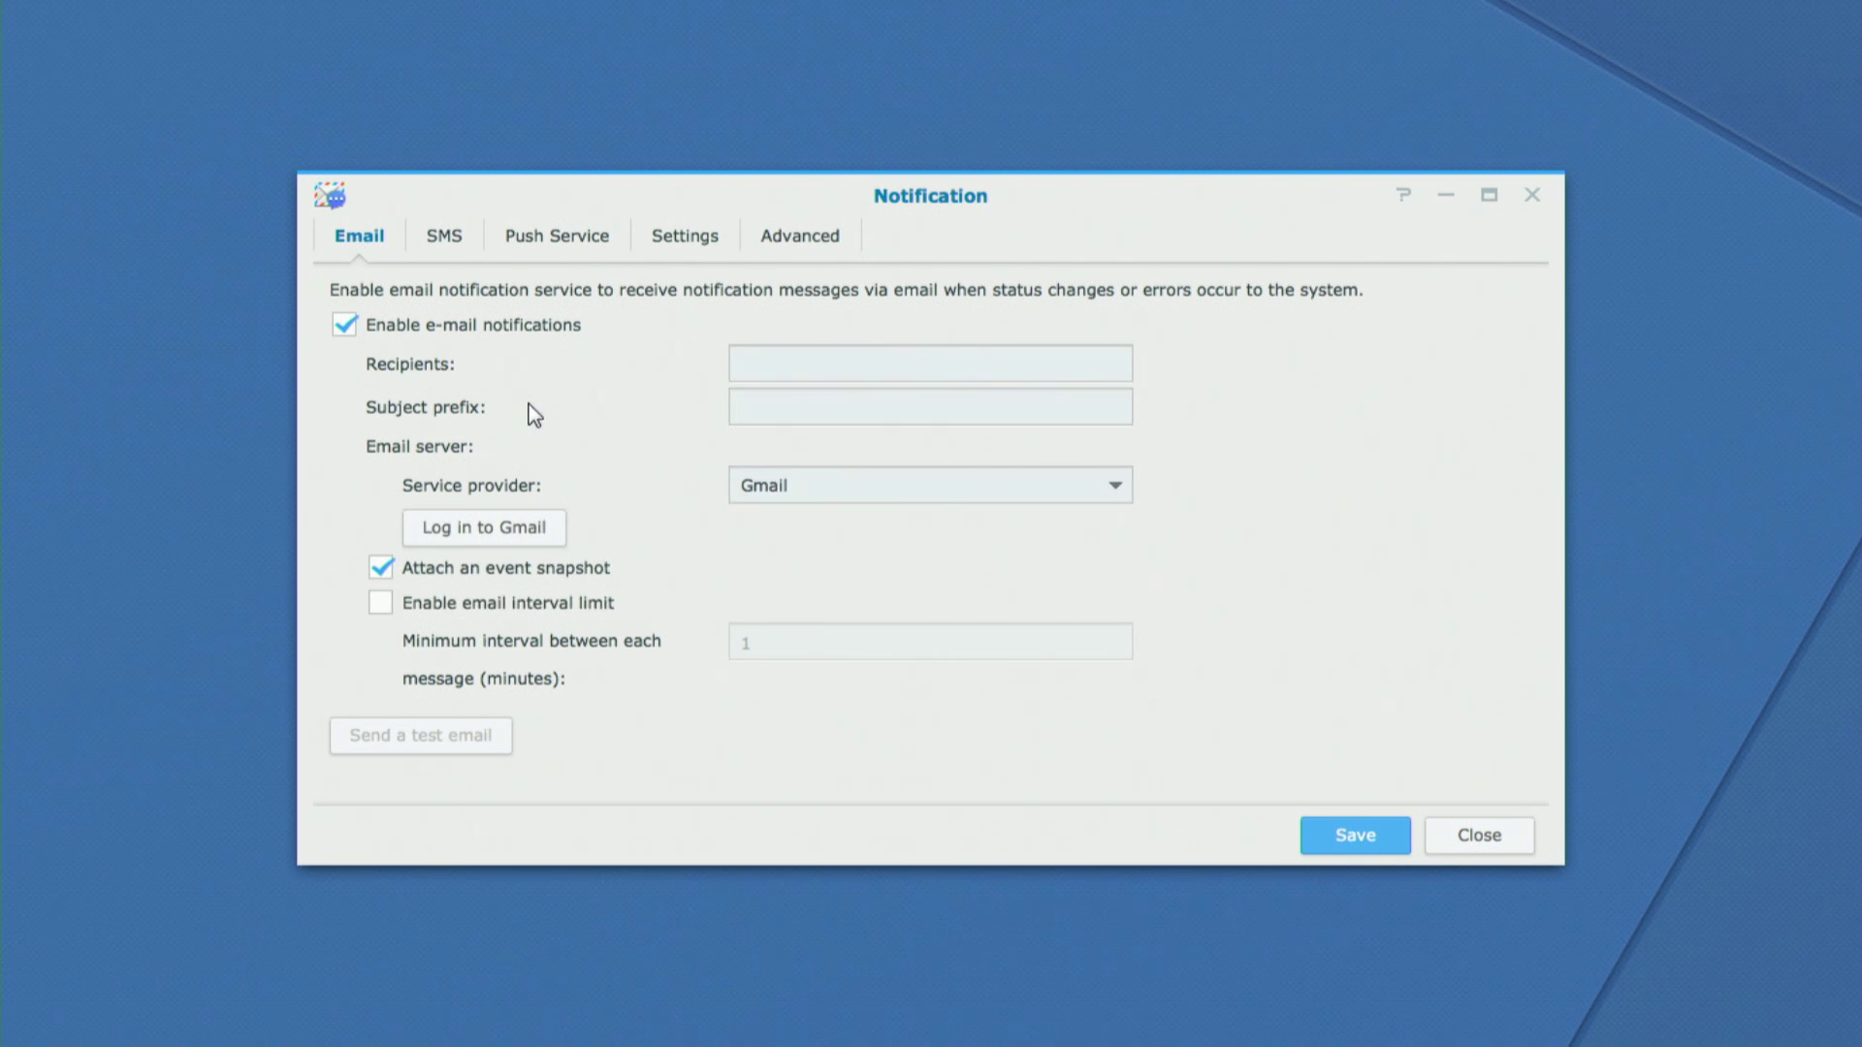
click(771, 493)
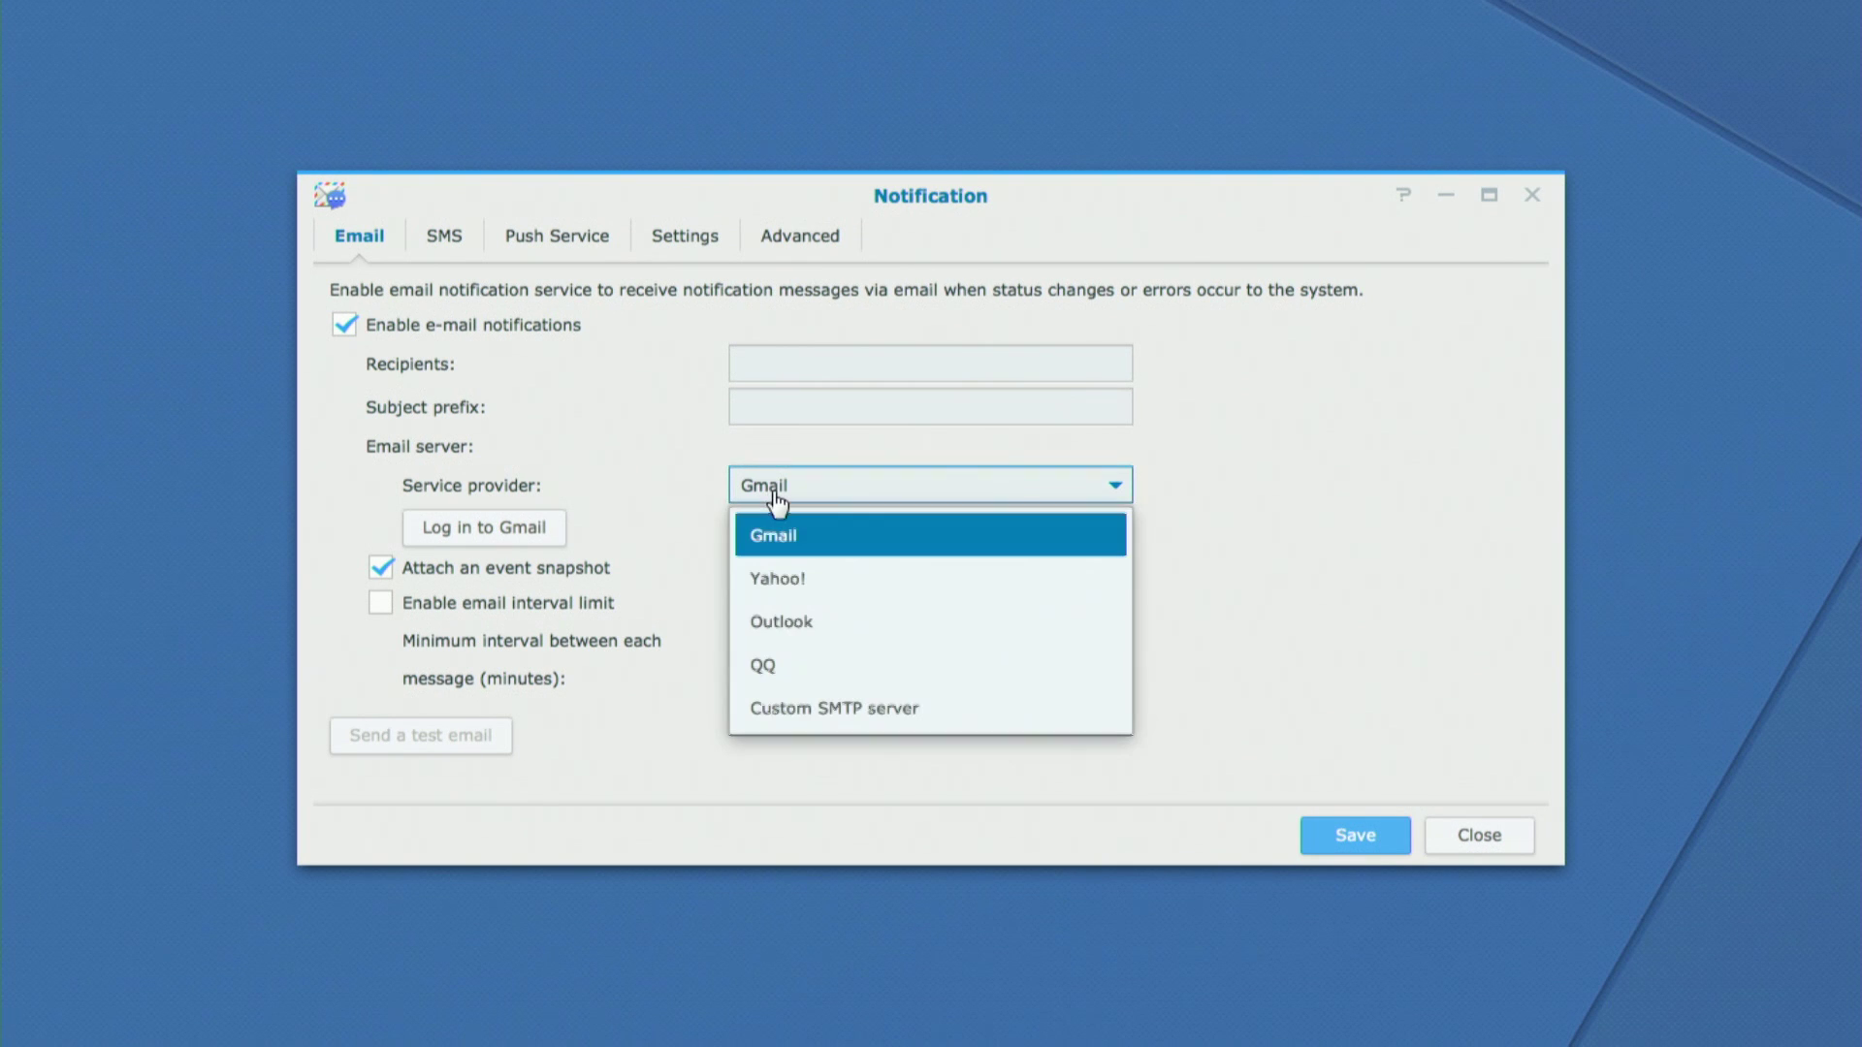
click(613, 475)
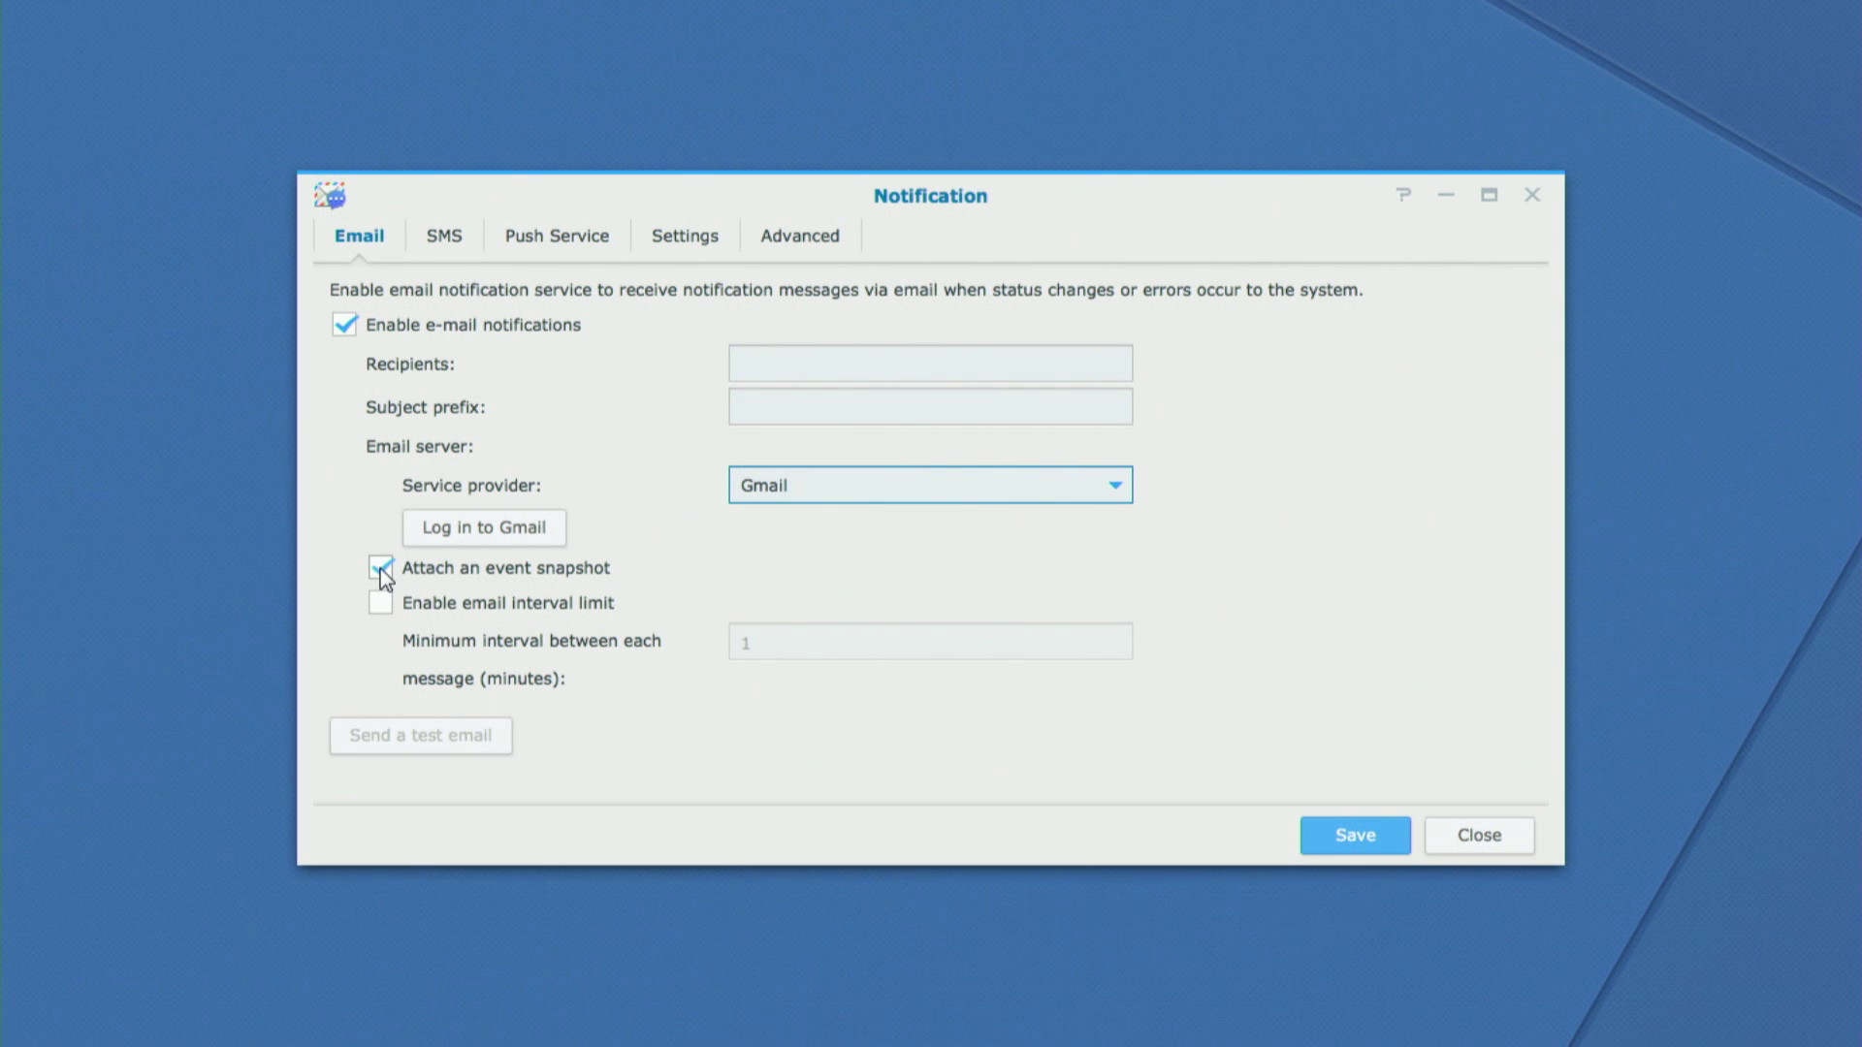
click(382, 603)
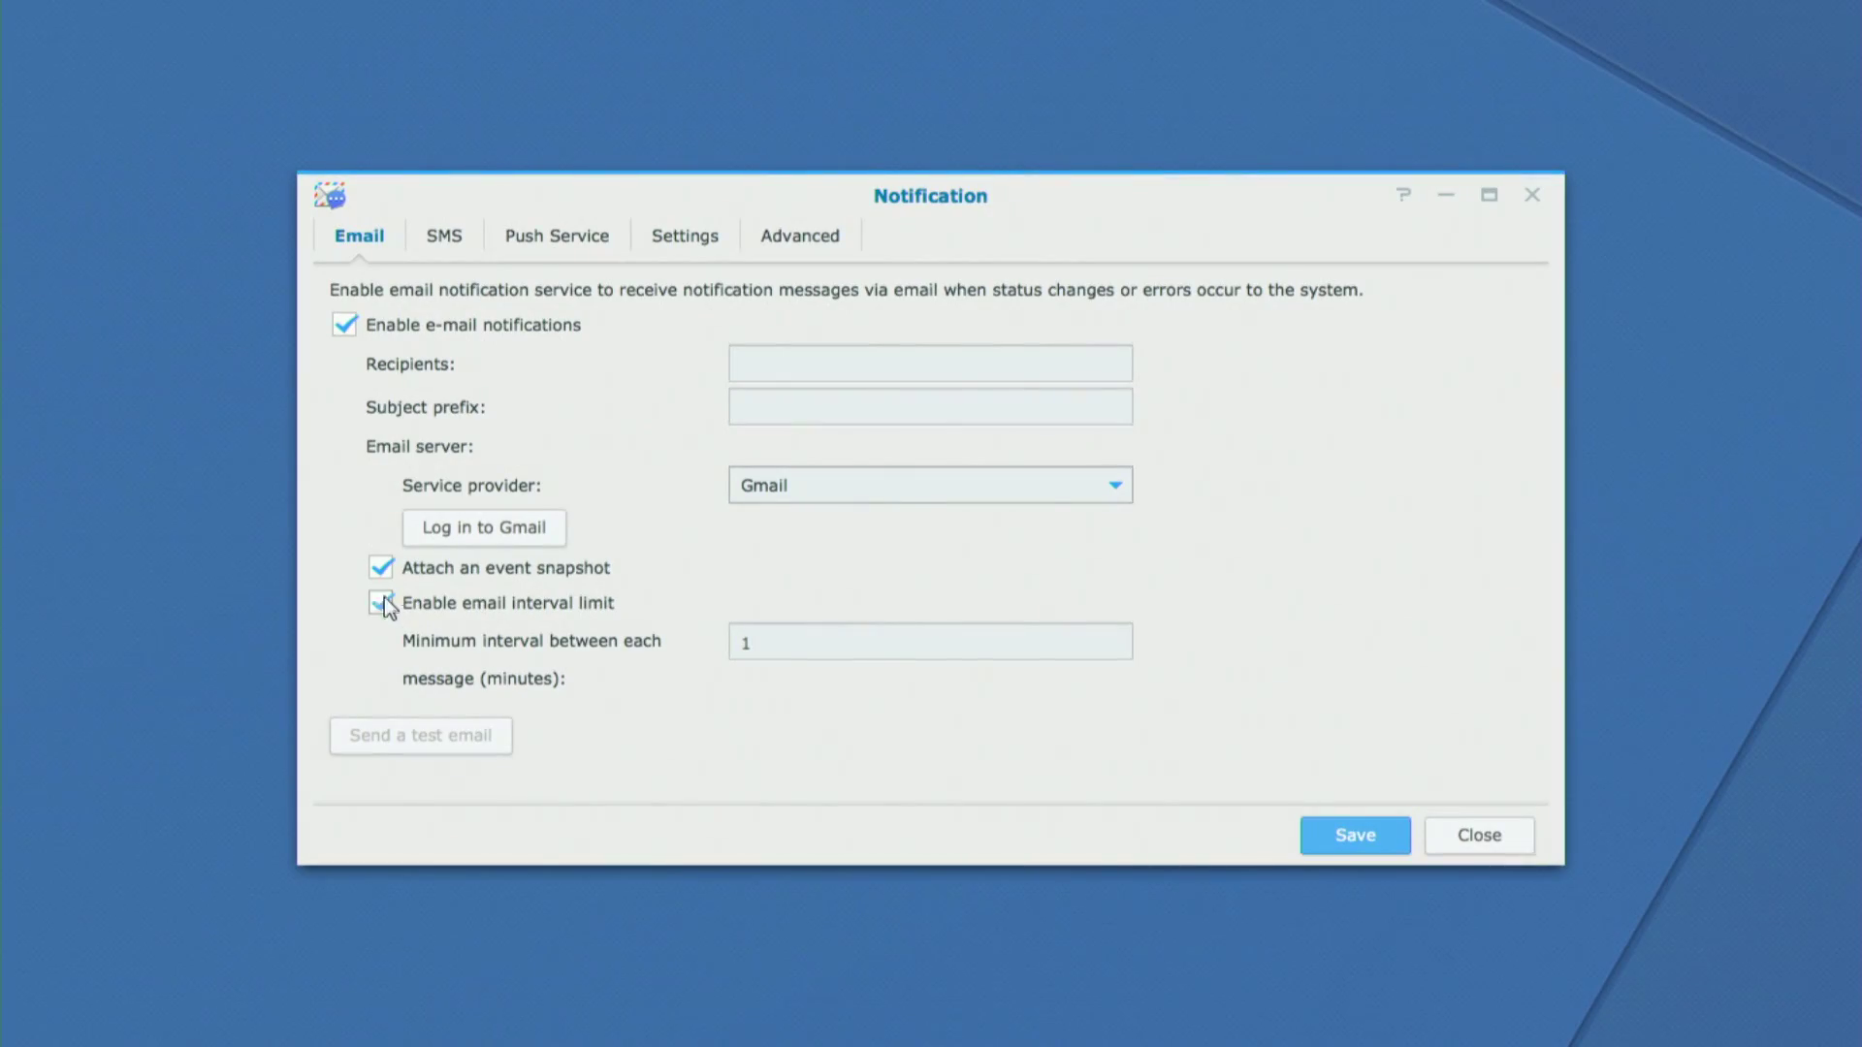
click(346, 325)
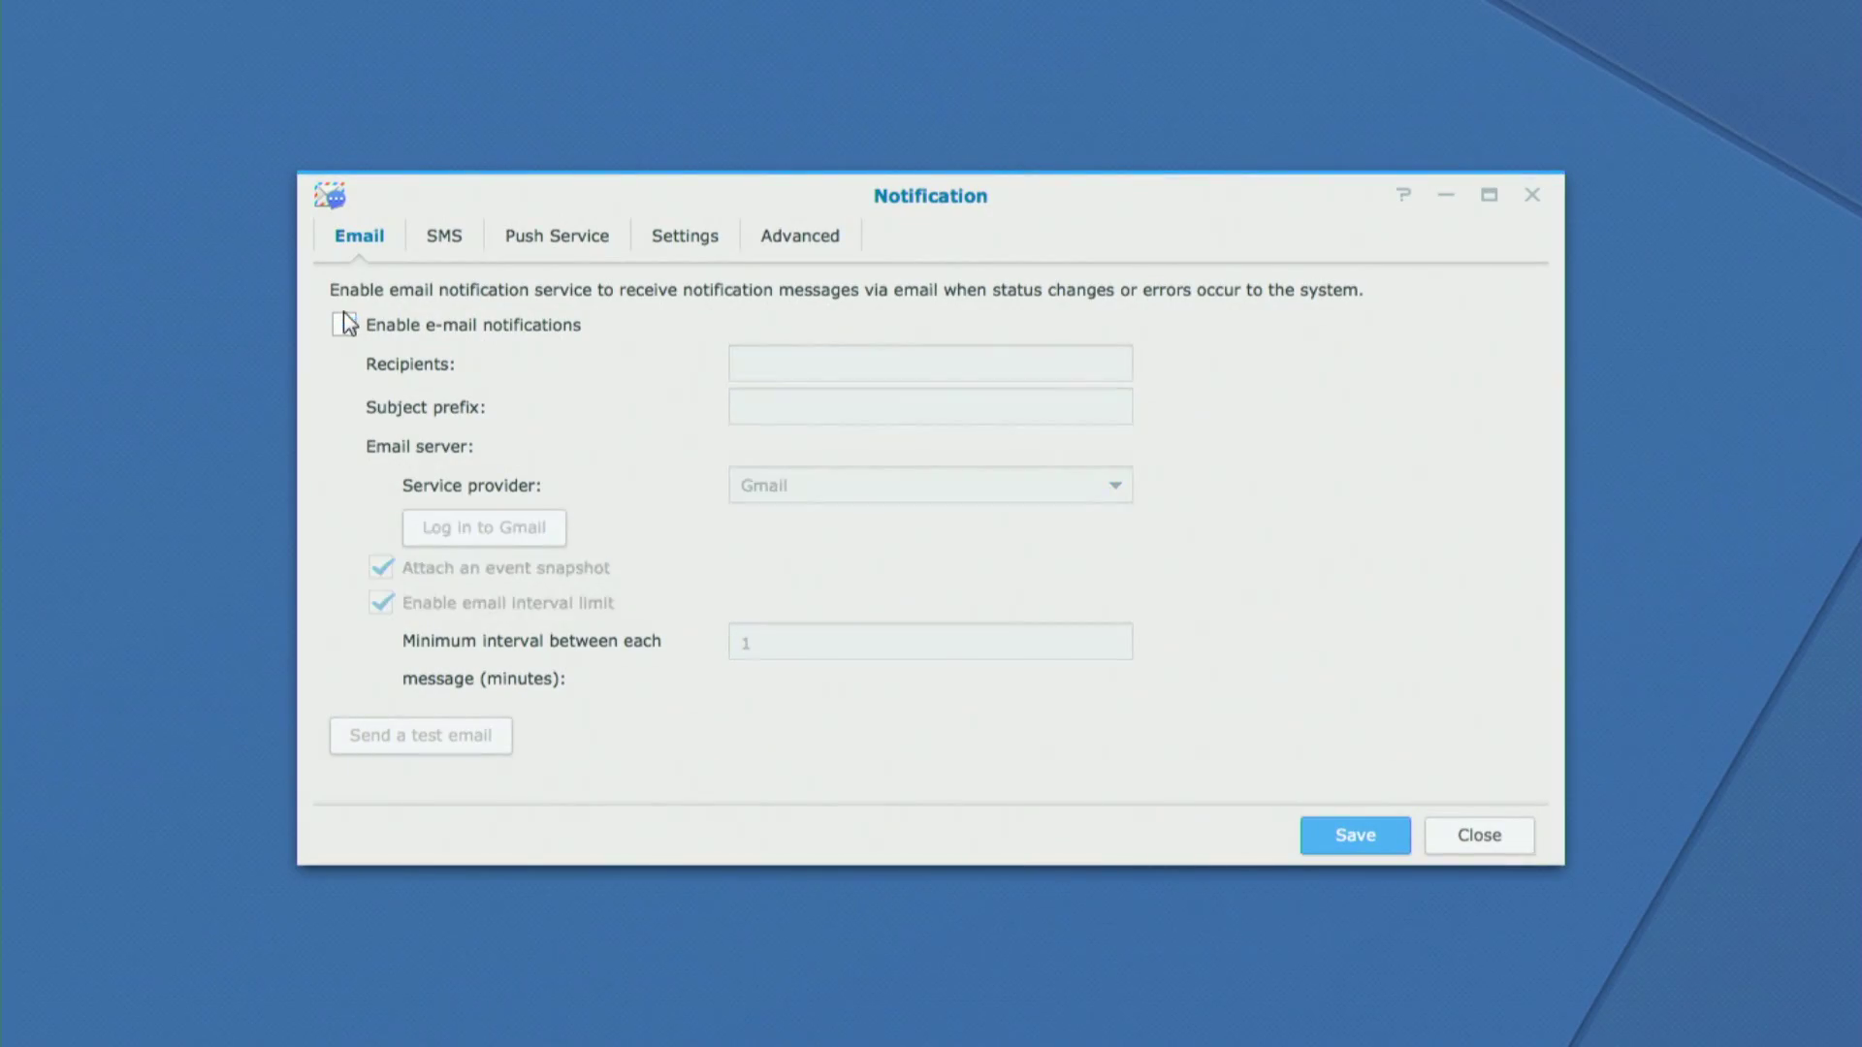
Look through the SMS notification options, then switch to the Push Service settings
click(448, 240)
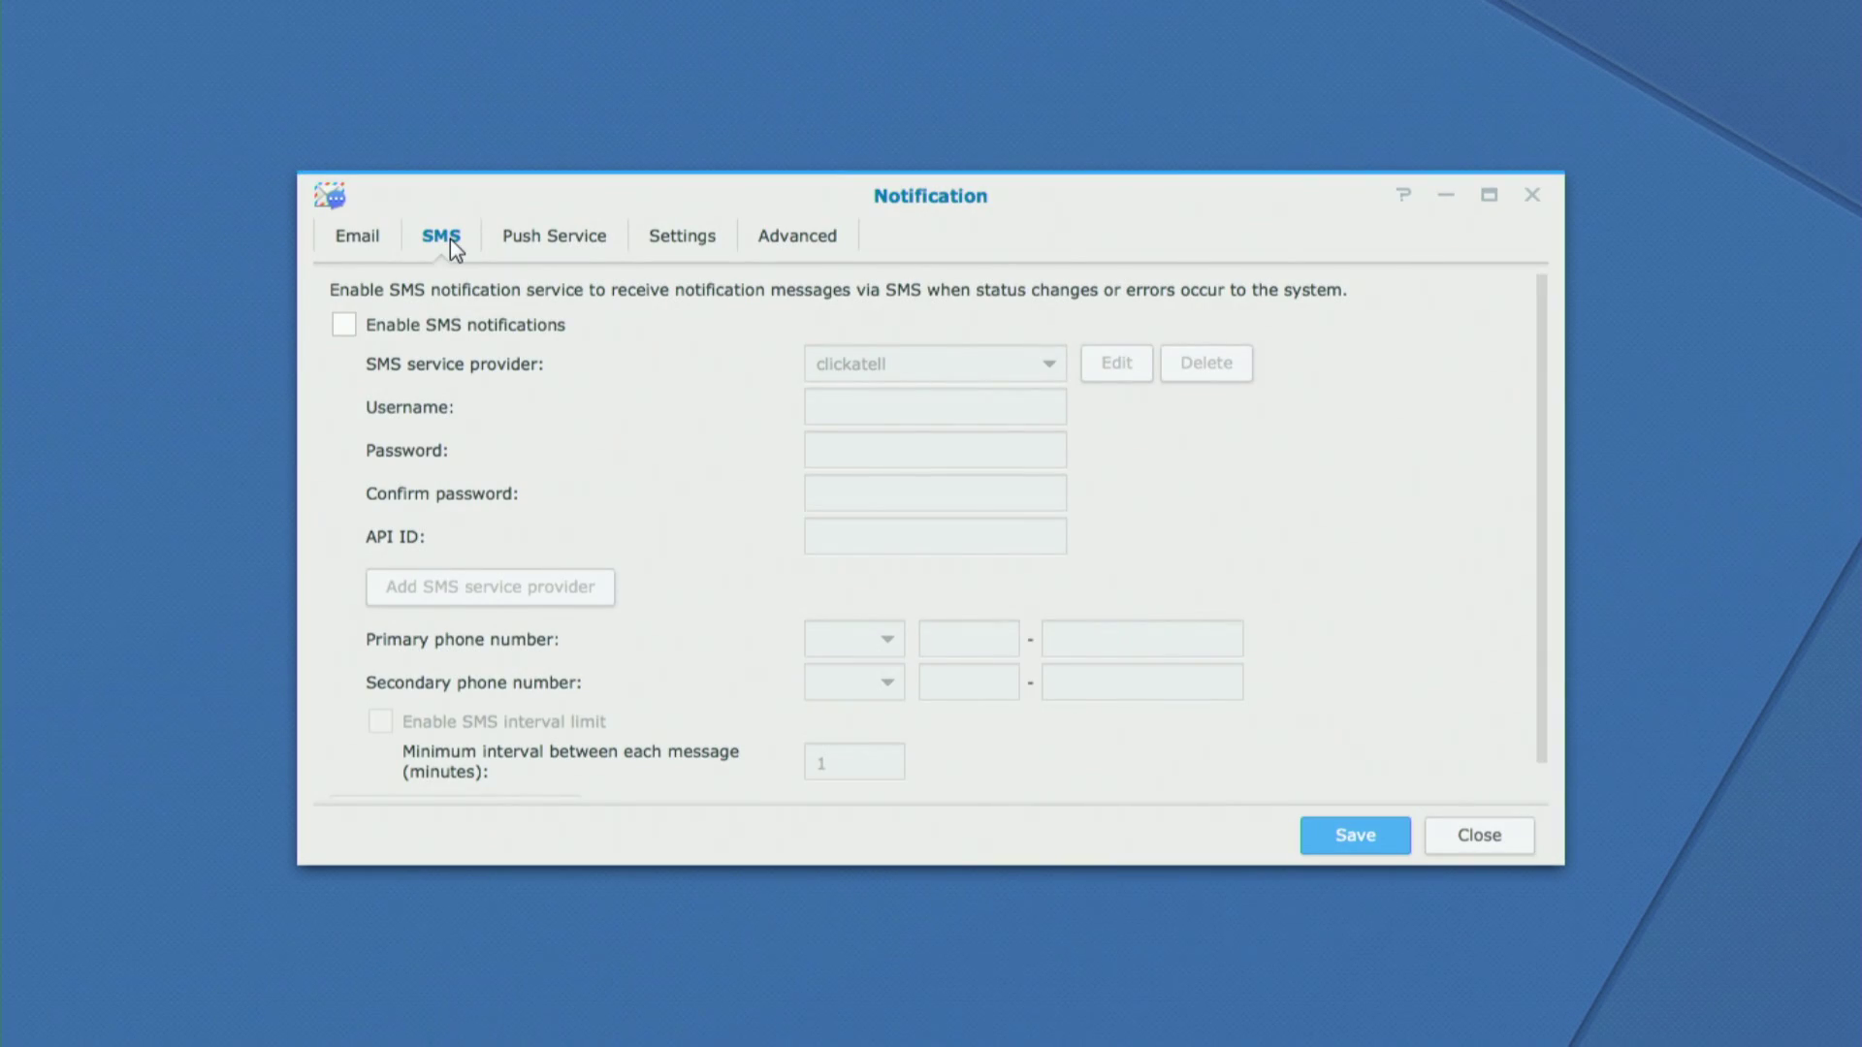
click(535, 233)
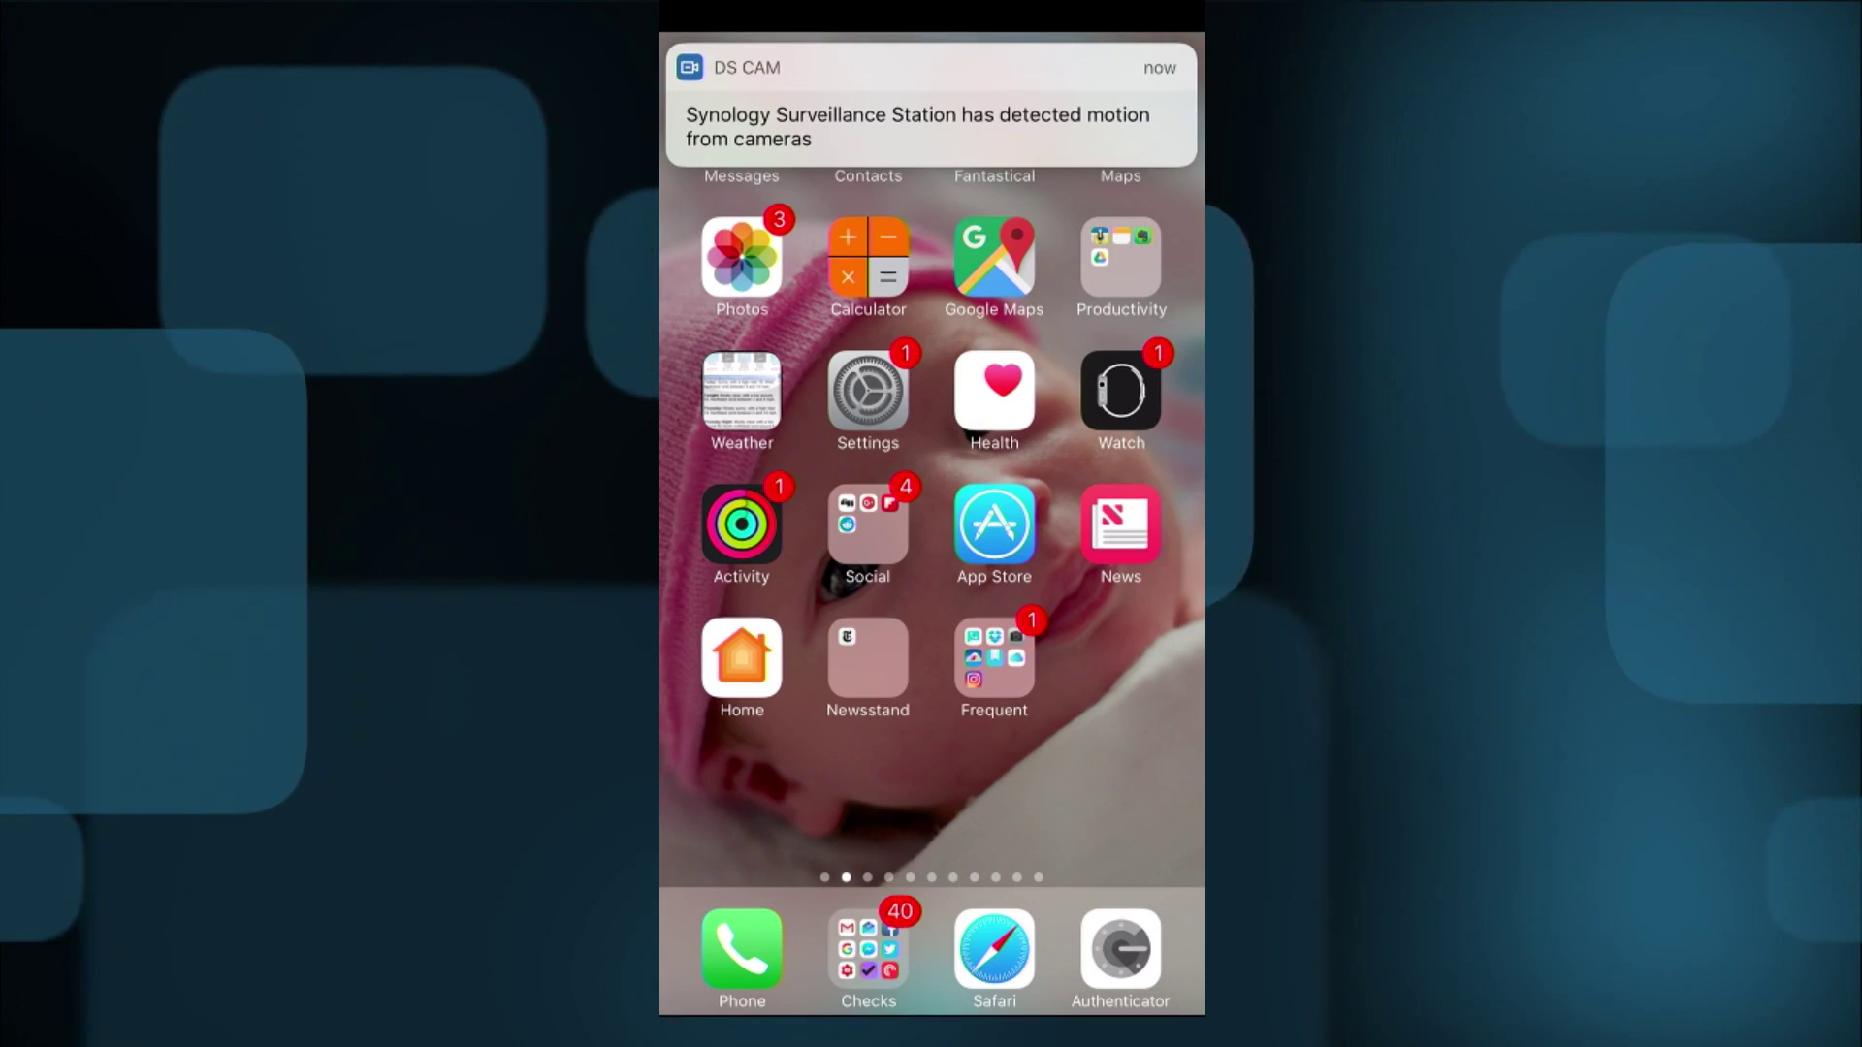
Tap the DS CAM motion-detected banner to launch the DS cam app
click(931, 115)
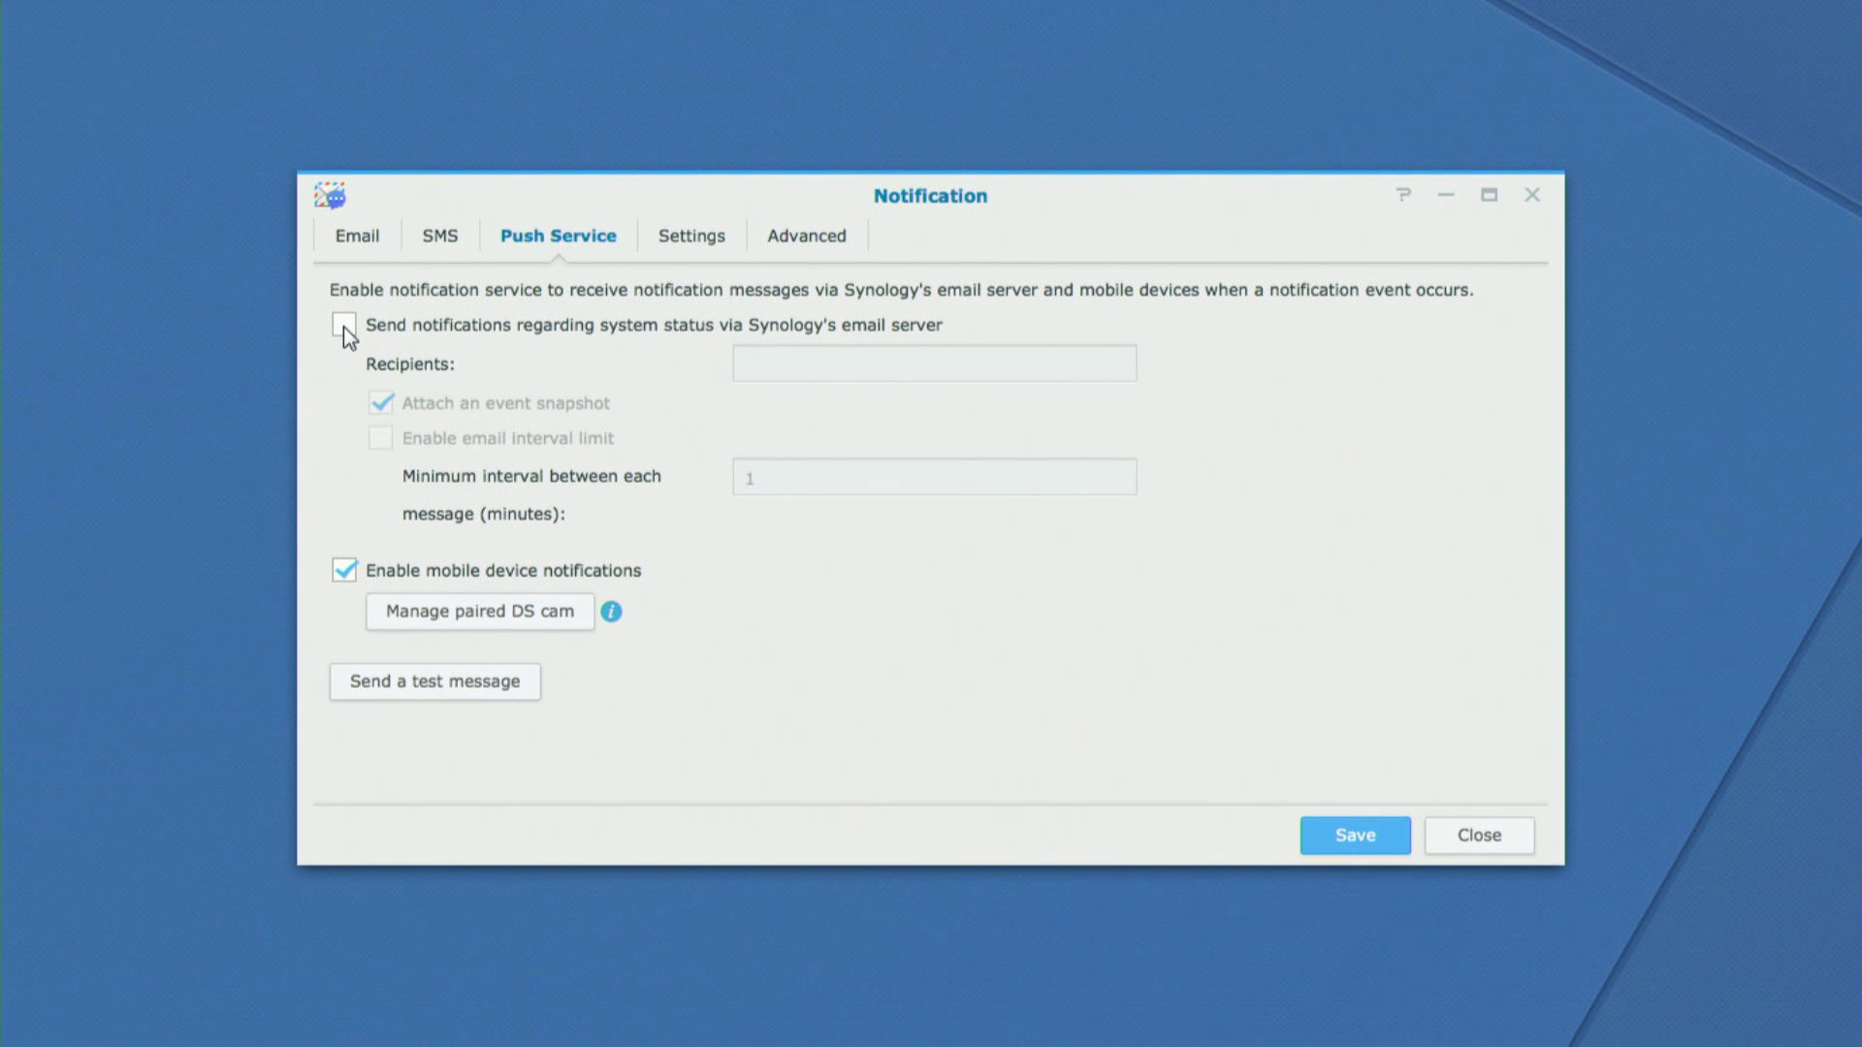
Leave Synology-server system e-mails unticked and scroll through the per-event notification table
click(344, 326)
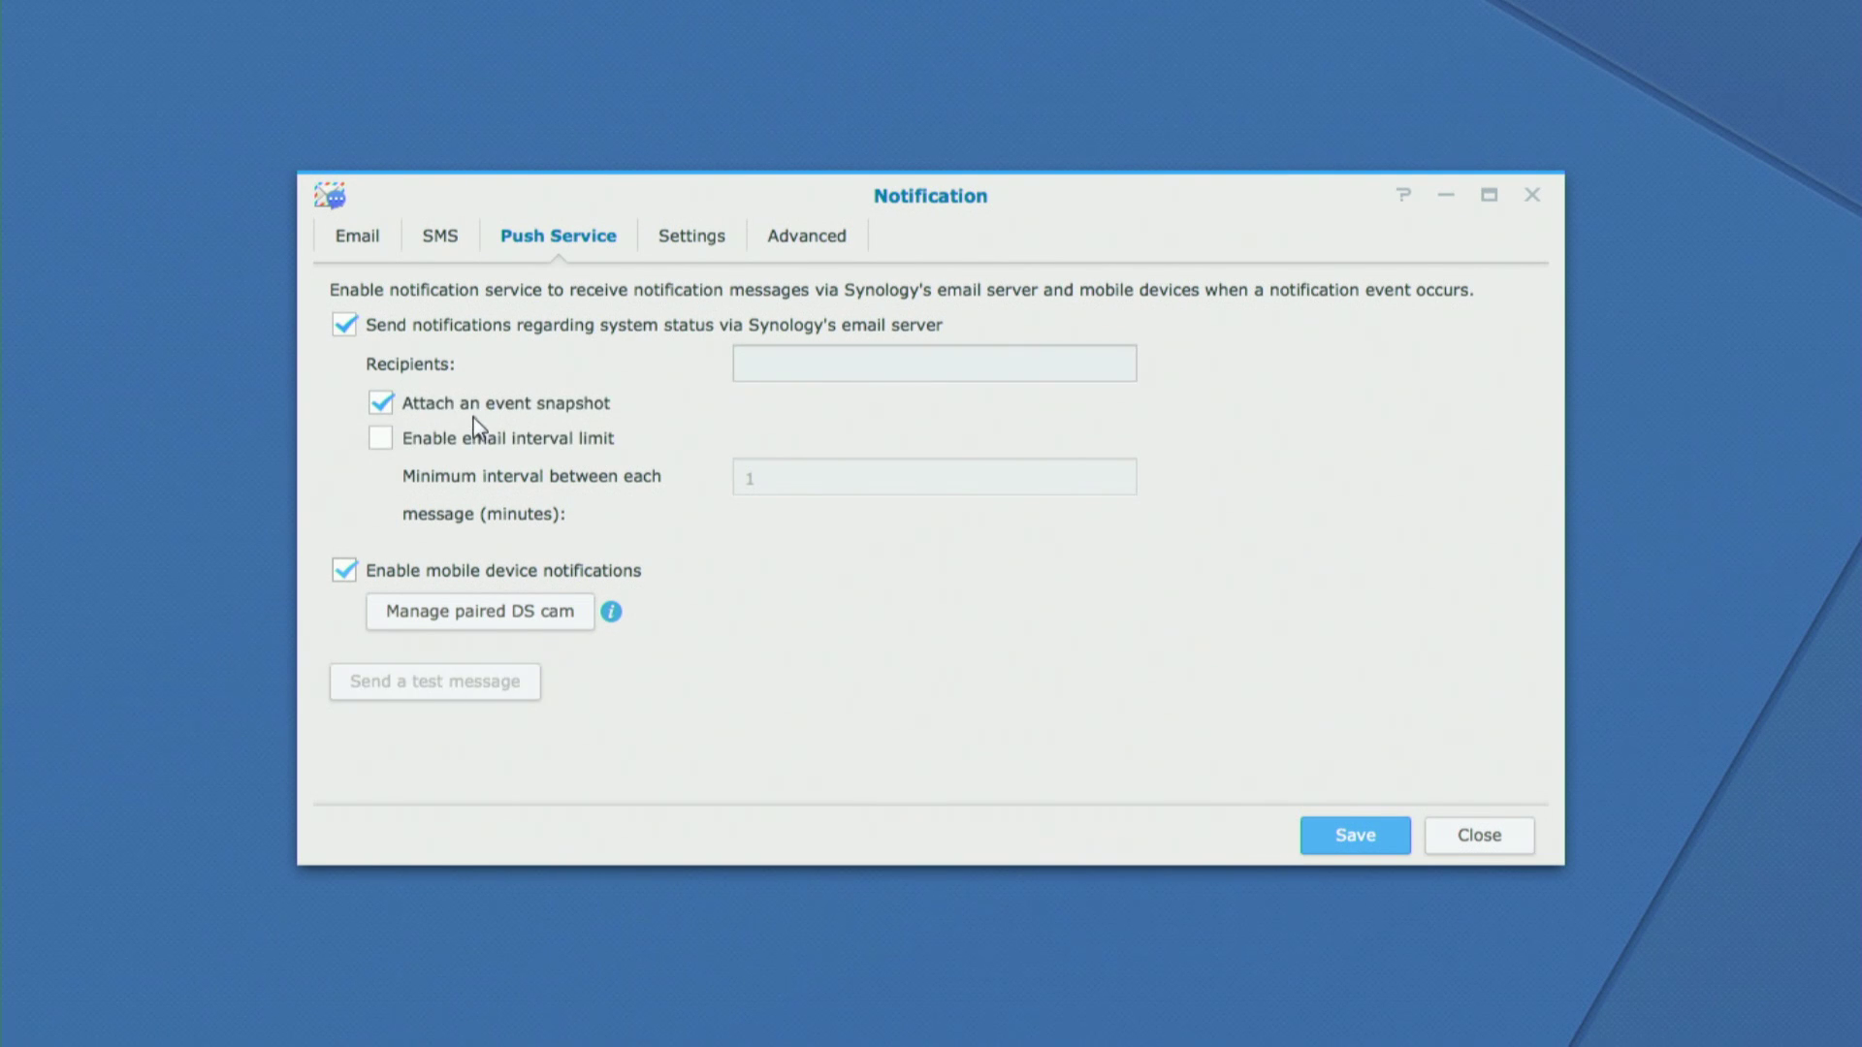
click(345, 326)
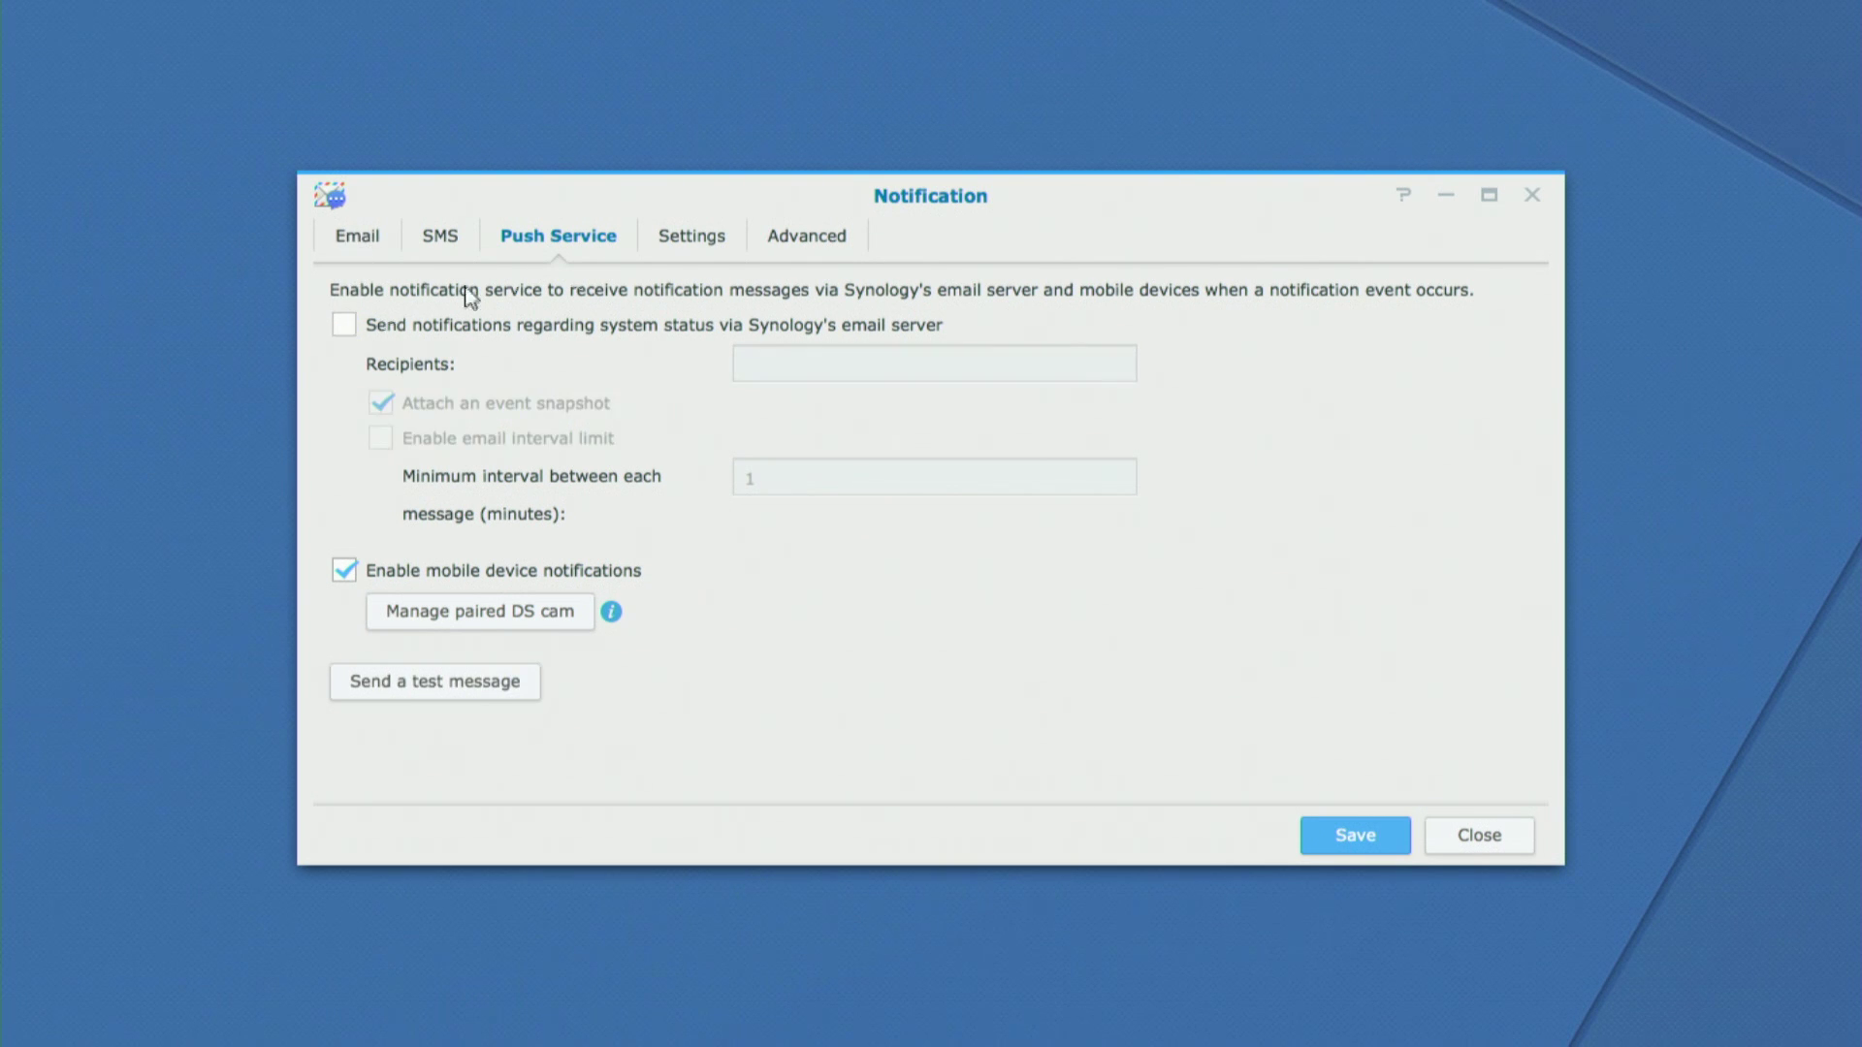
click(684, 241)
scroll(955, 473, down, 1)
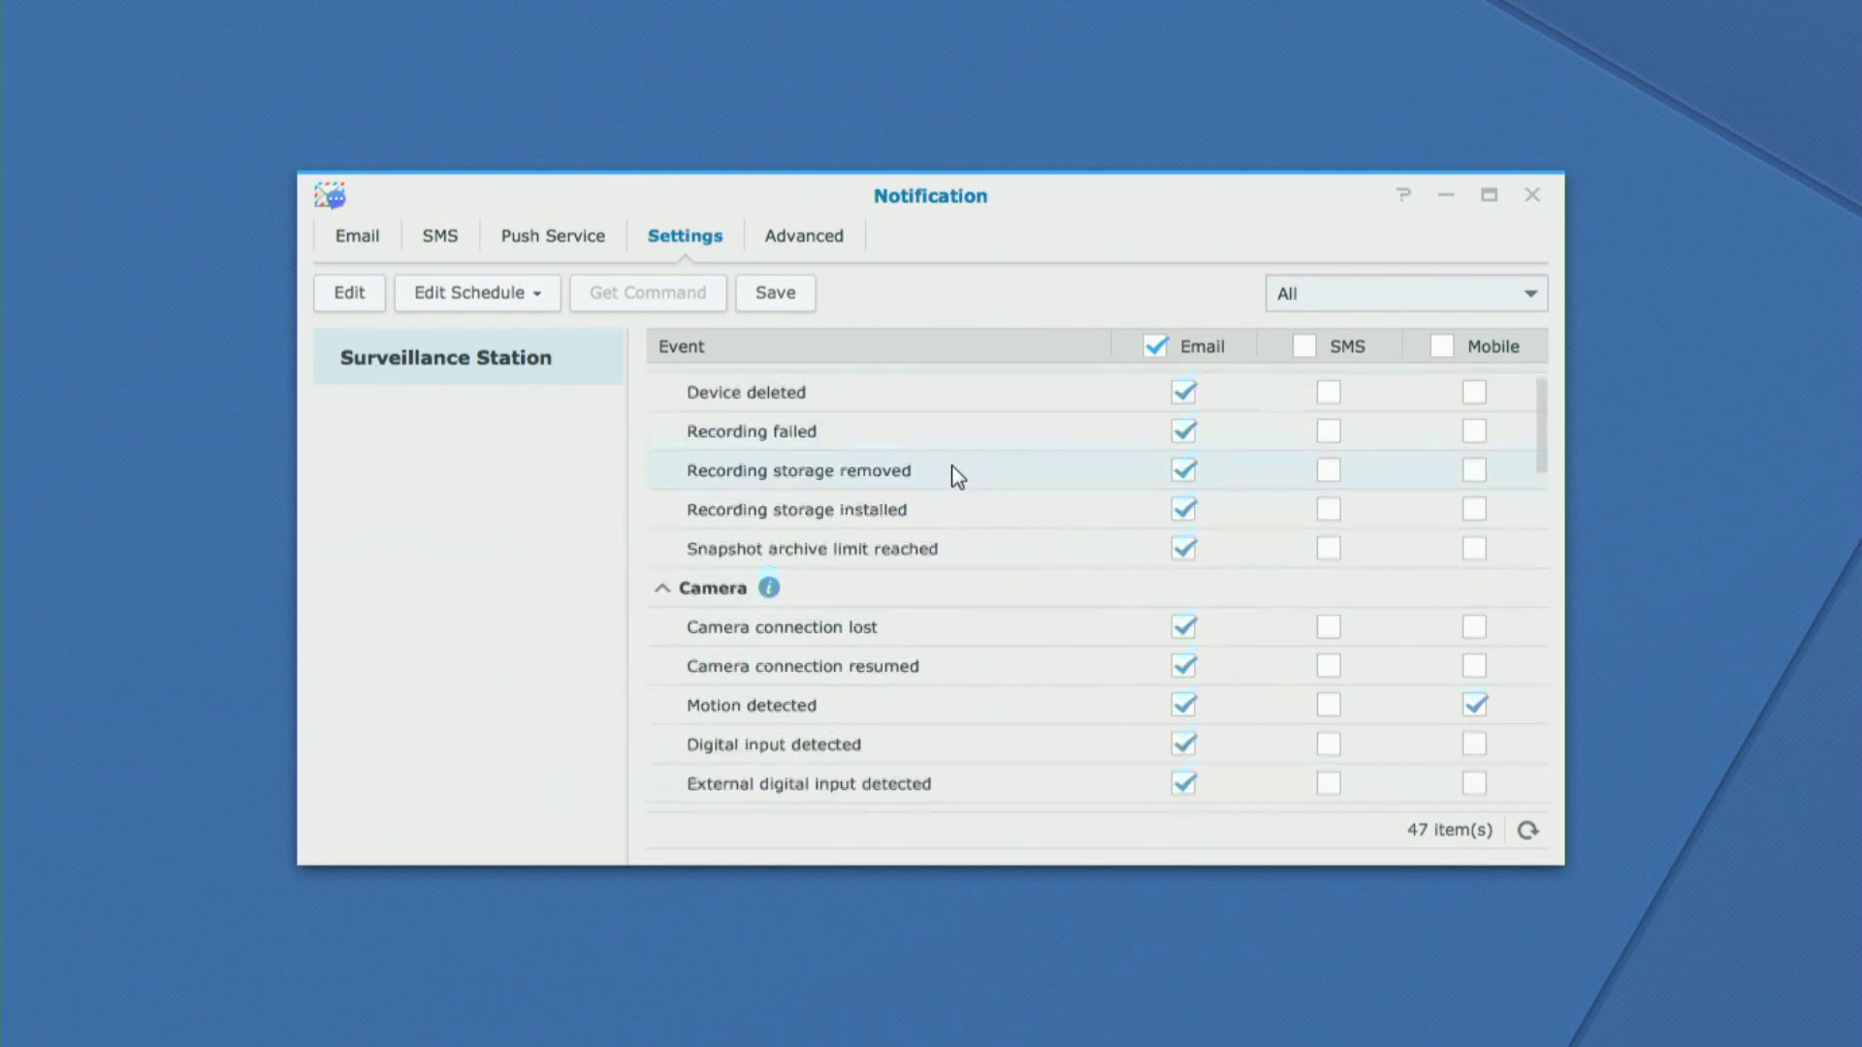
scroll(957, 476, down, 3)
scroll(957, 477, down, 6)
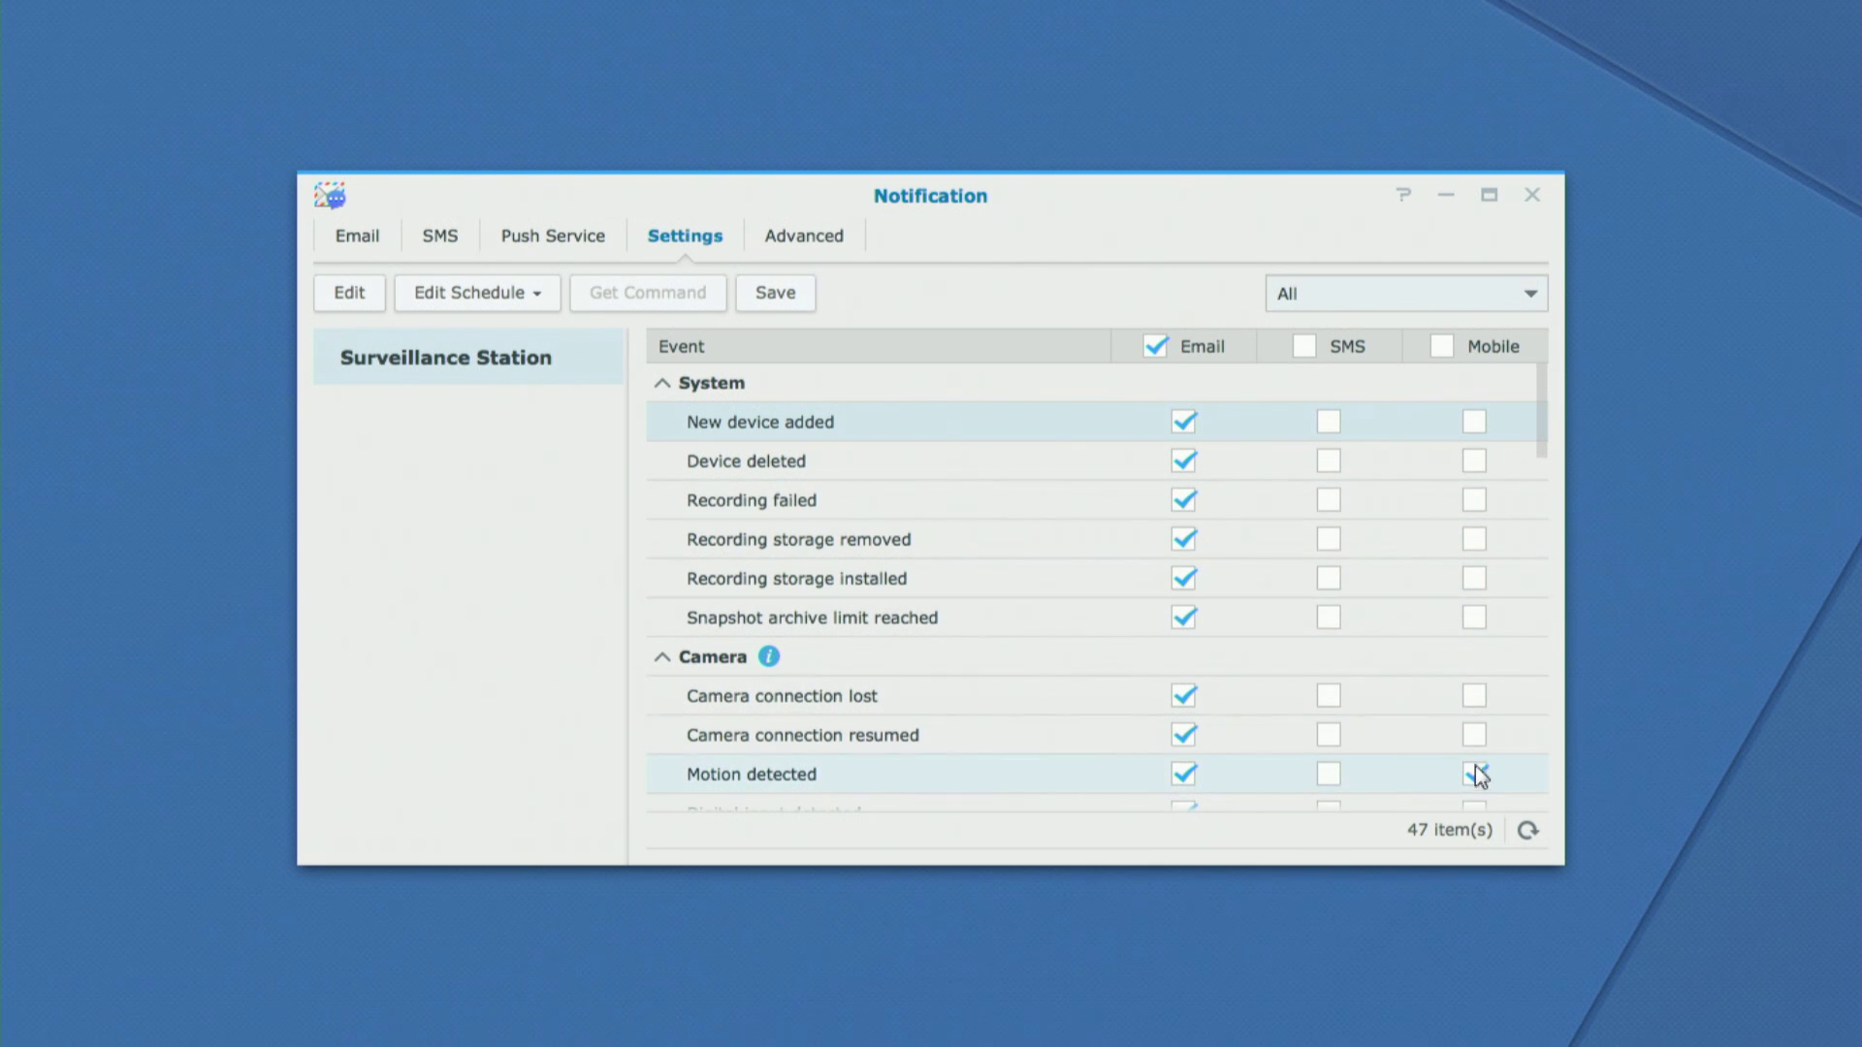
scroll(1478, 776, down, 1)
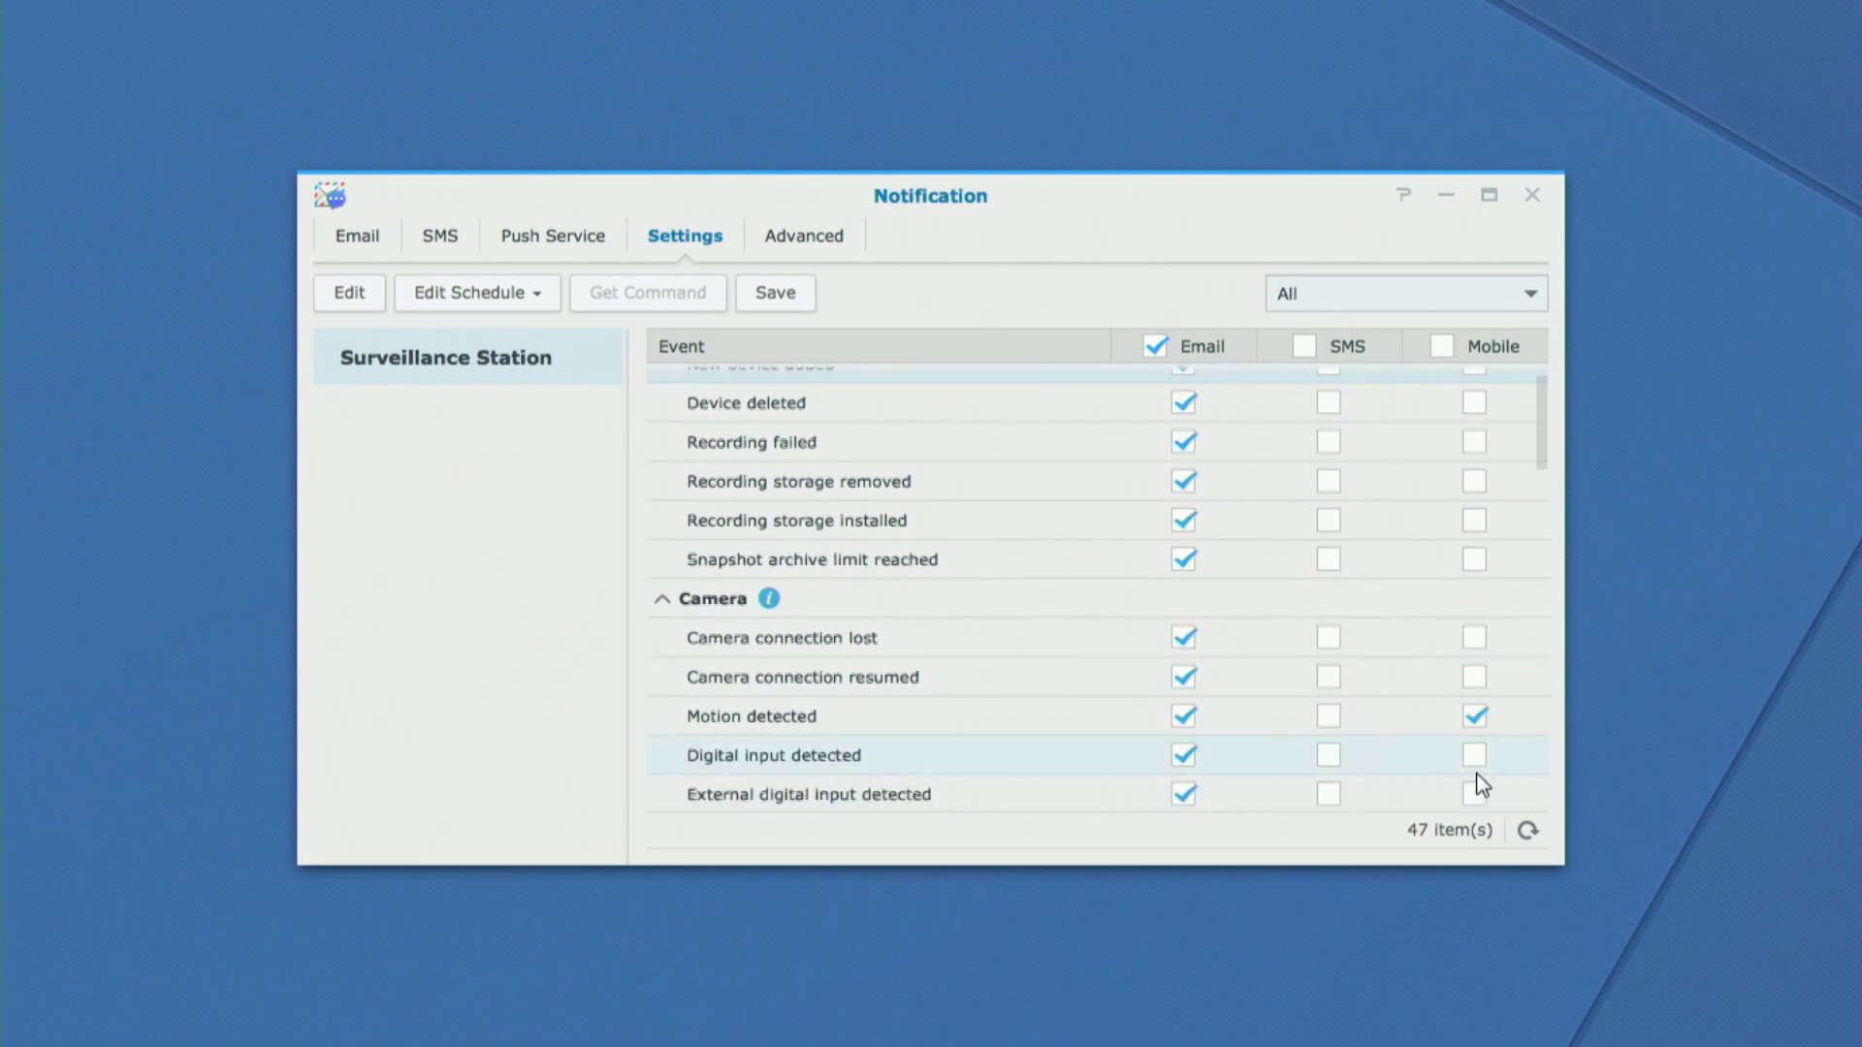
scroll(1477, 766, up, 1)
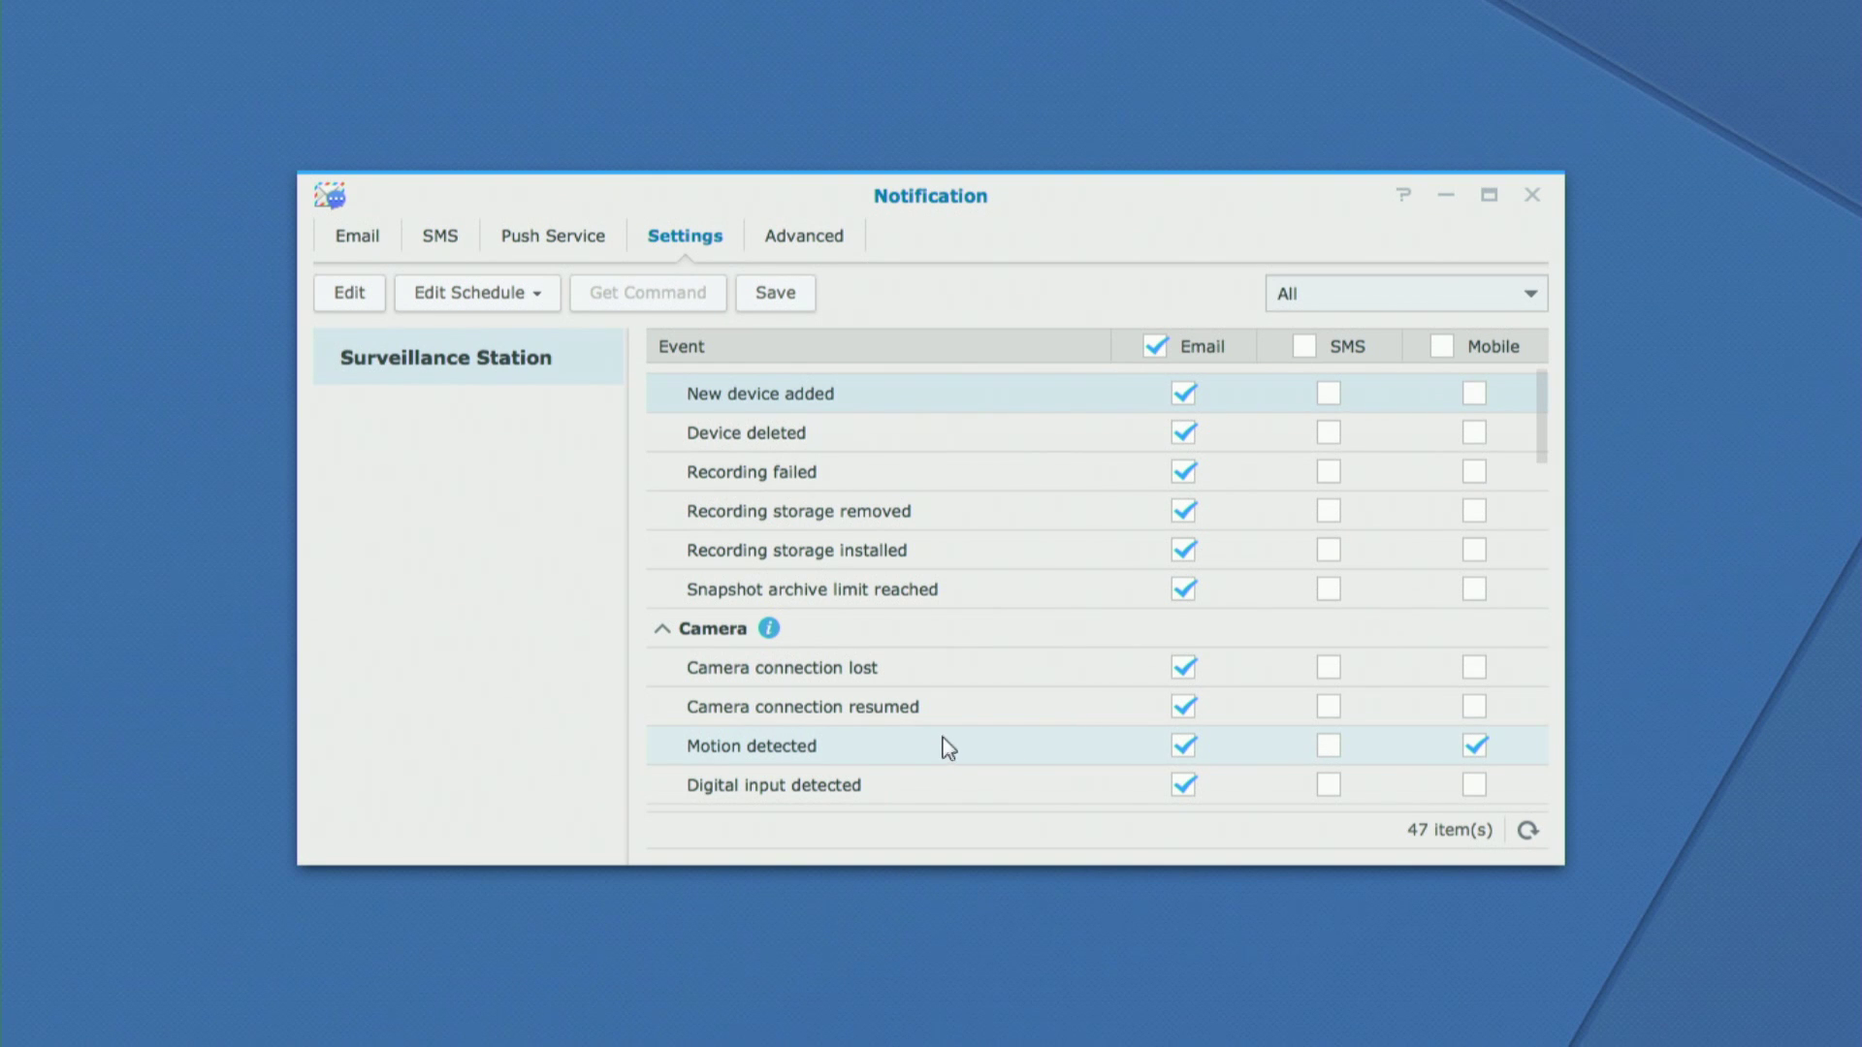
scroll(1287, 461, up, 1)
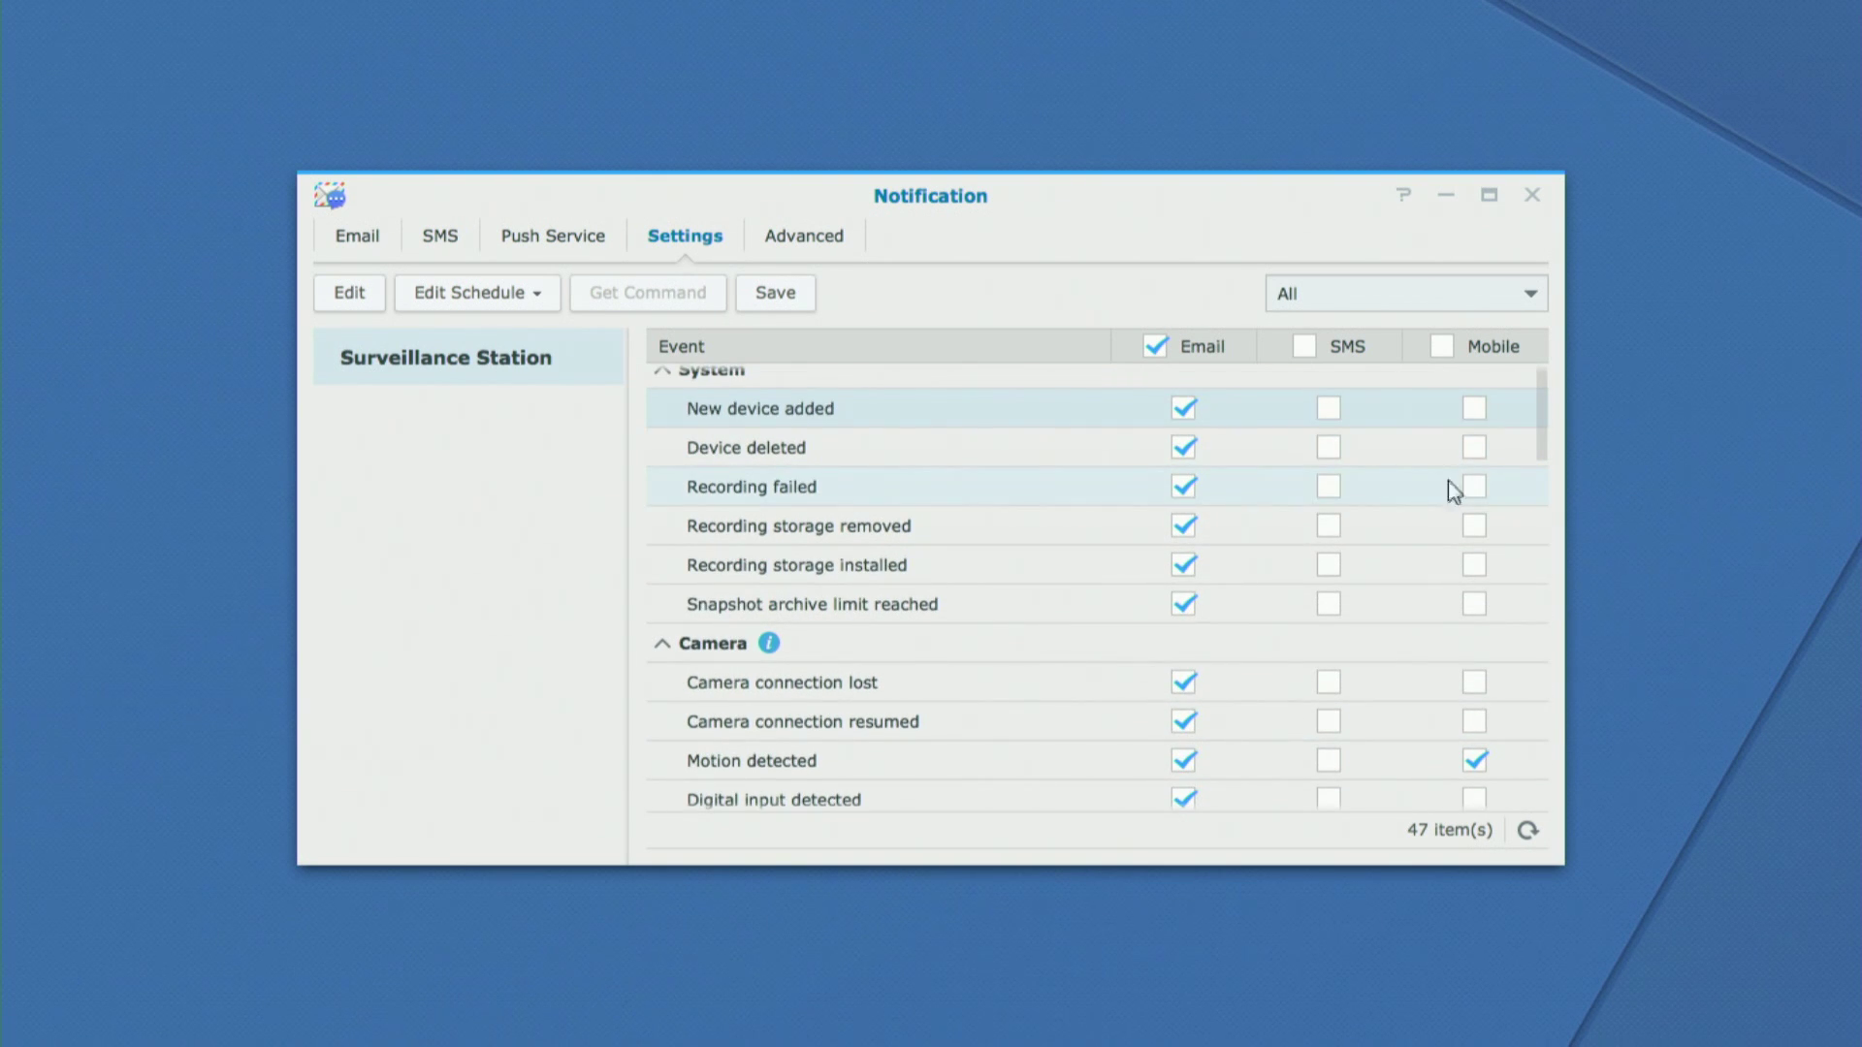
Discard a mobile-alert change for Recording failed and open its Edit Schedule menu
click(1476, 487)
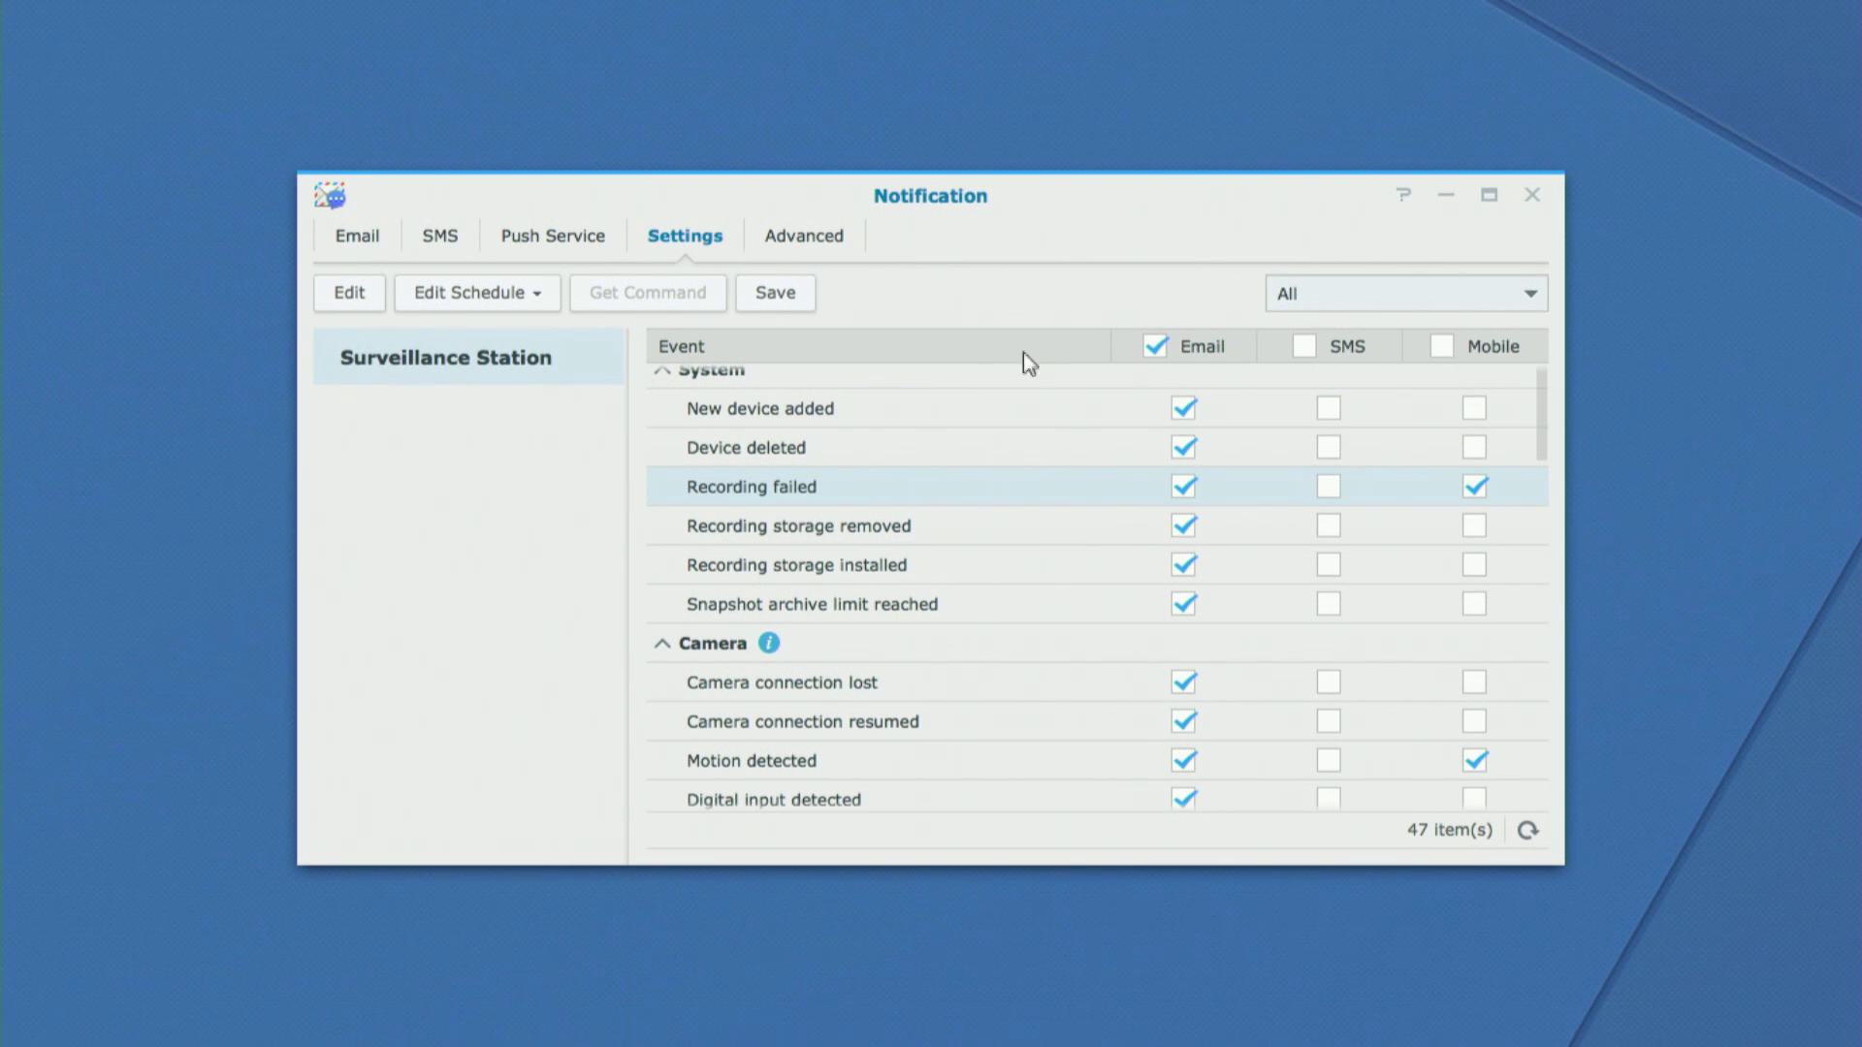
click(838, 247)
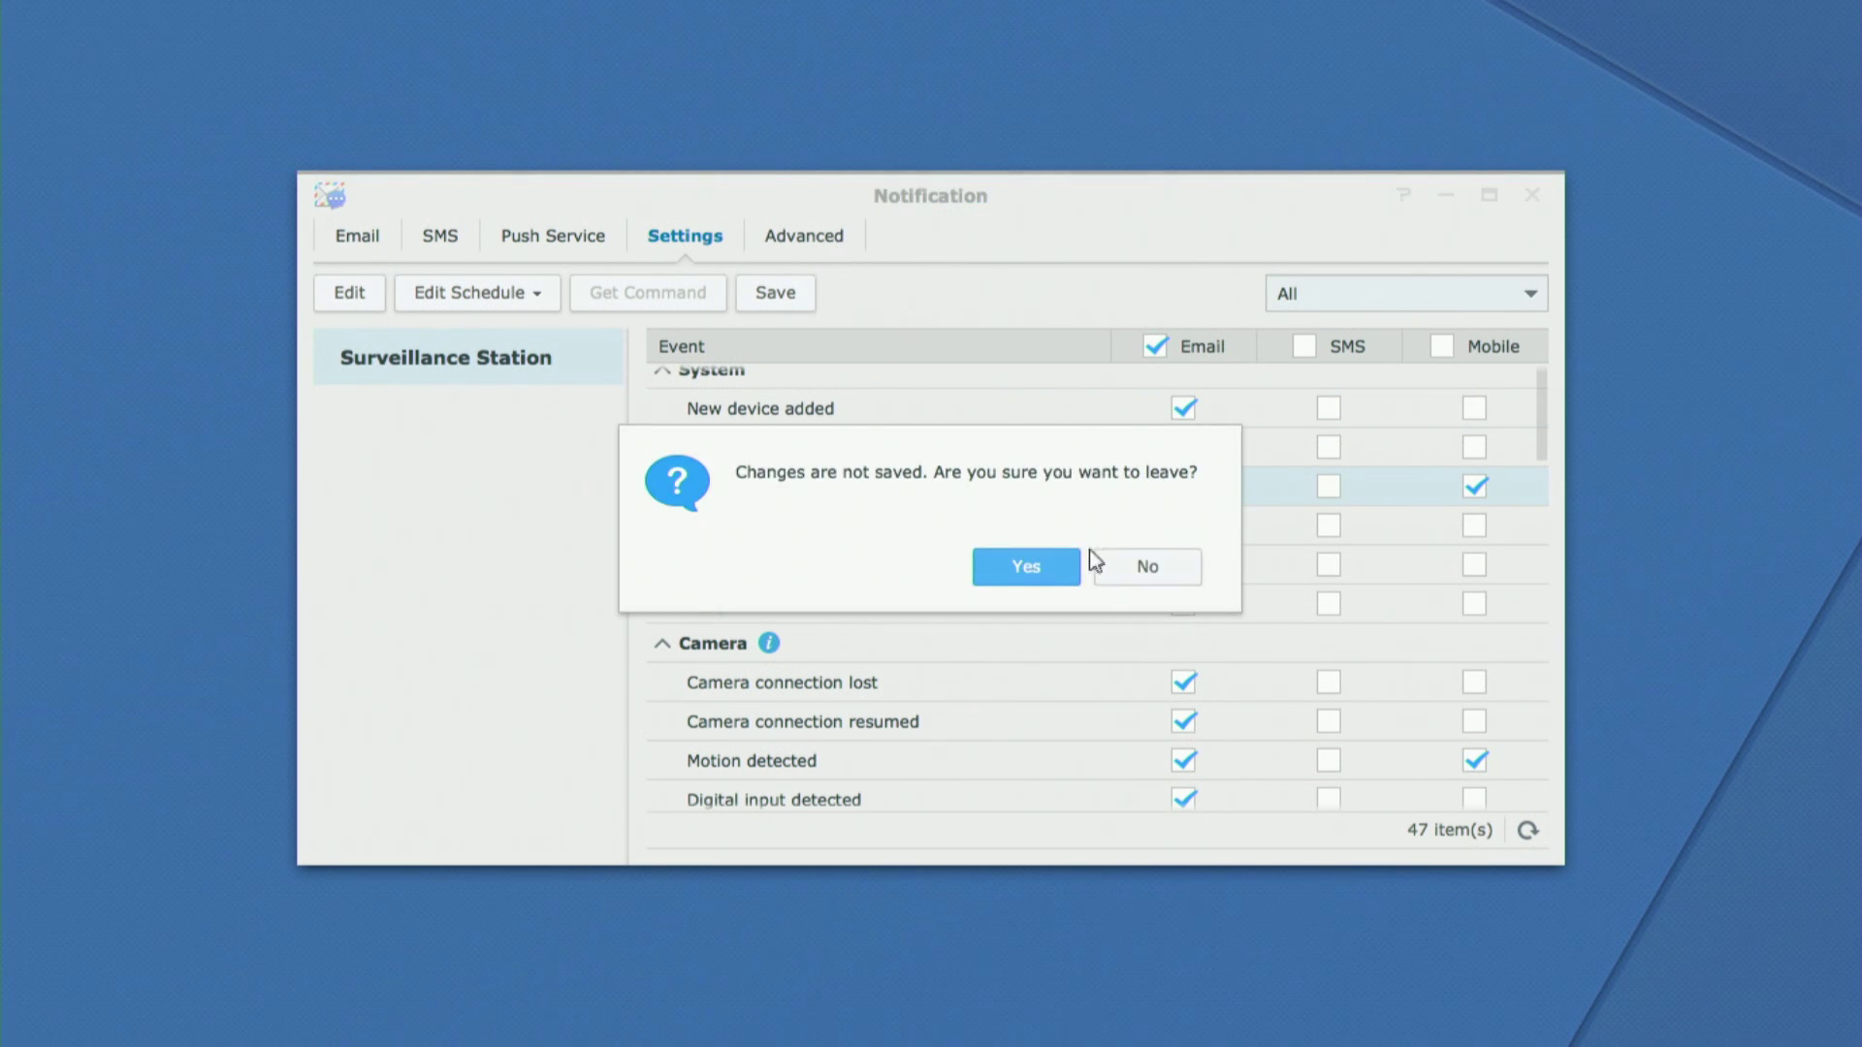
click(1066, 571)
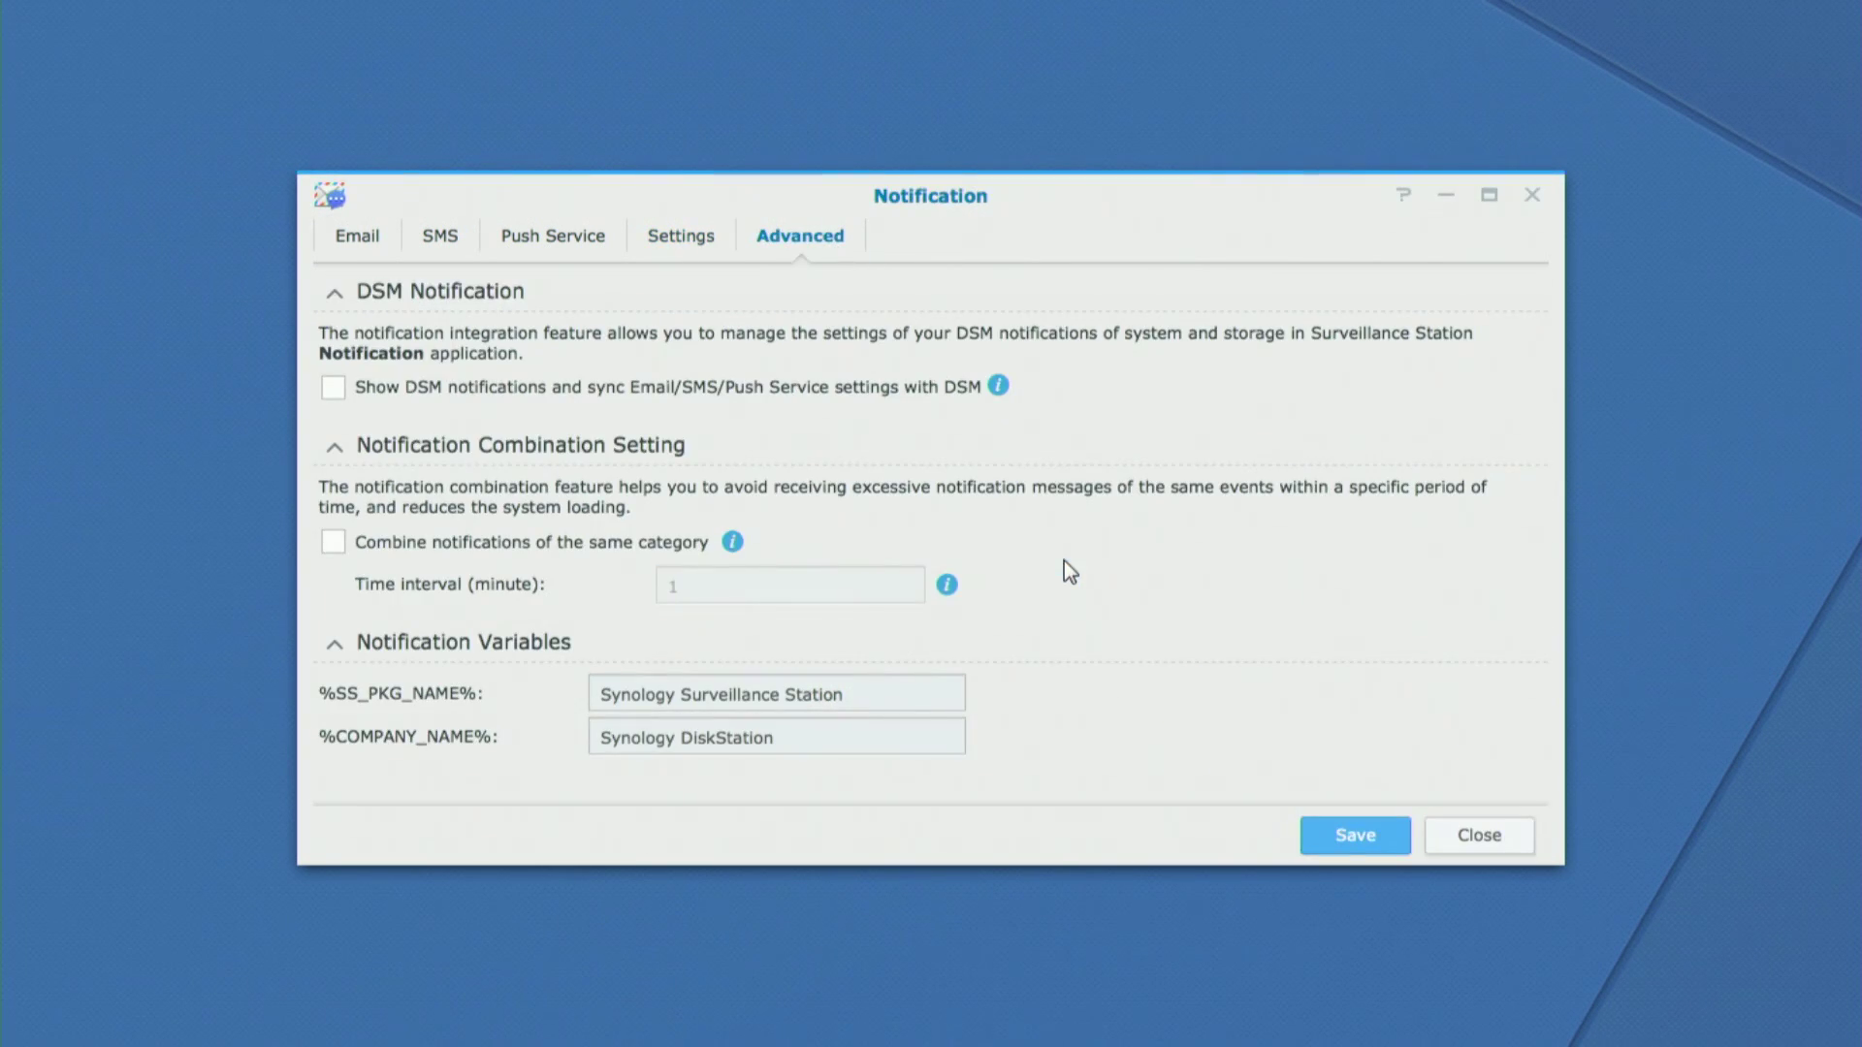
click(713, 254)
click(504, 298)
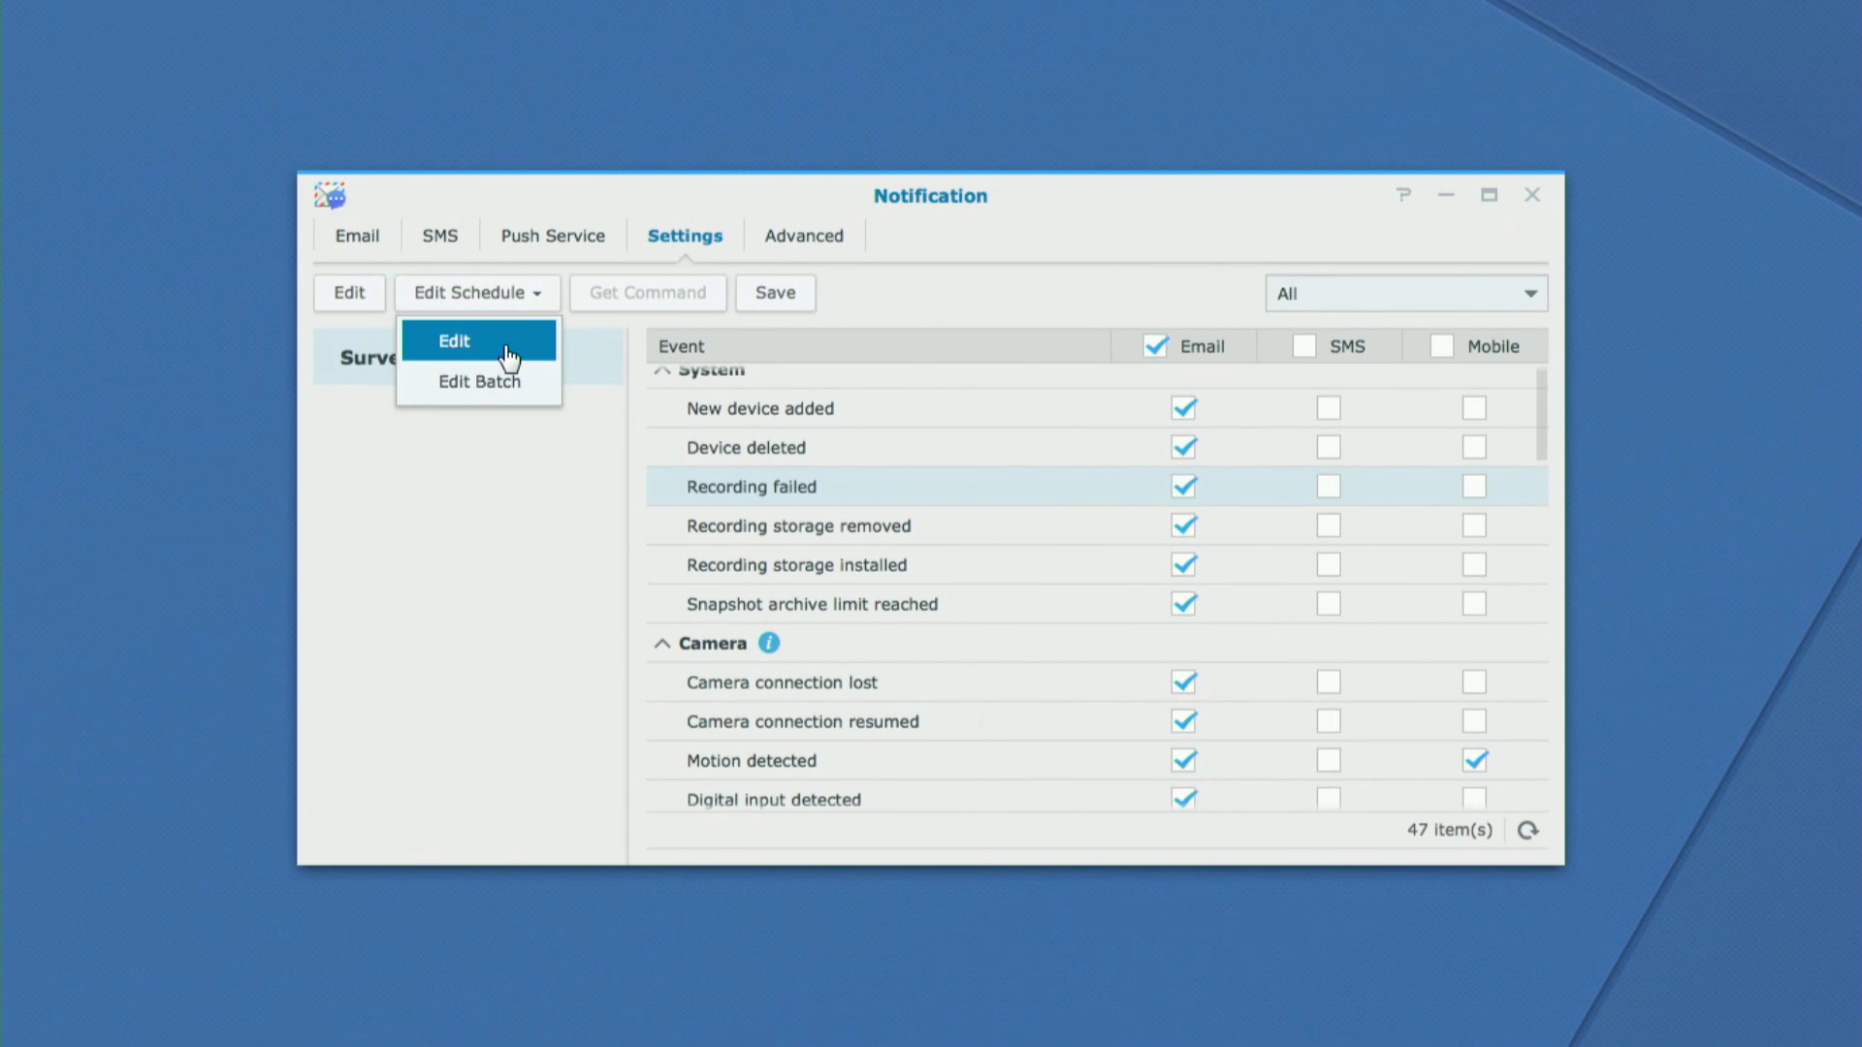
Erase hours 6–17 for Sunday through Saturday from the Recording failed notification schedule and save
click(505, 299)
click(504, 301)
click(501, 345)
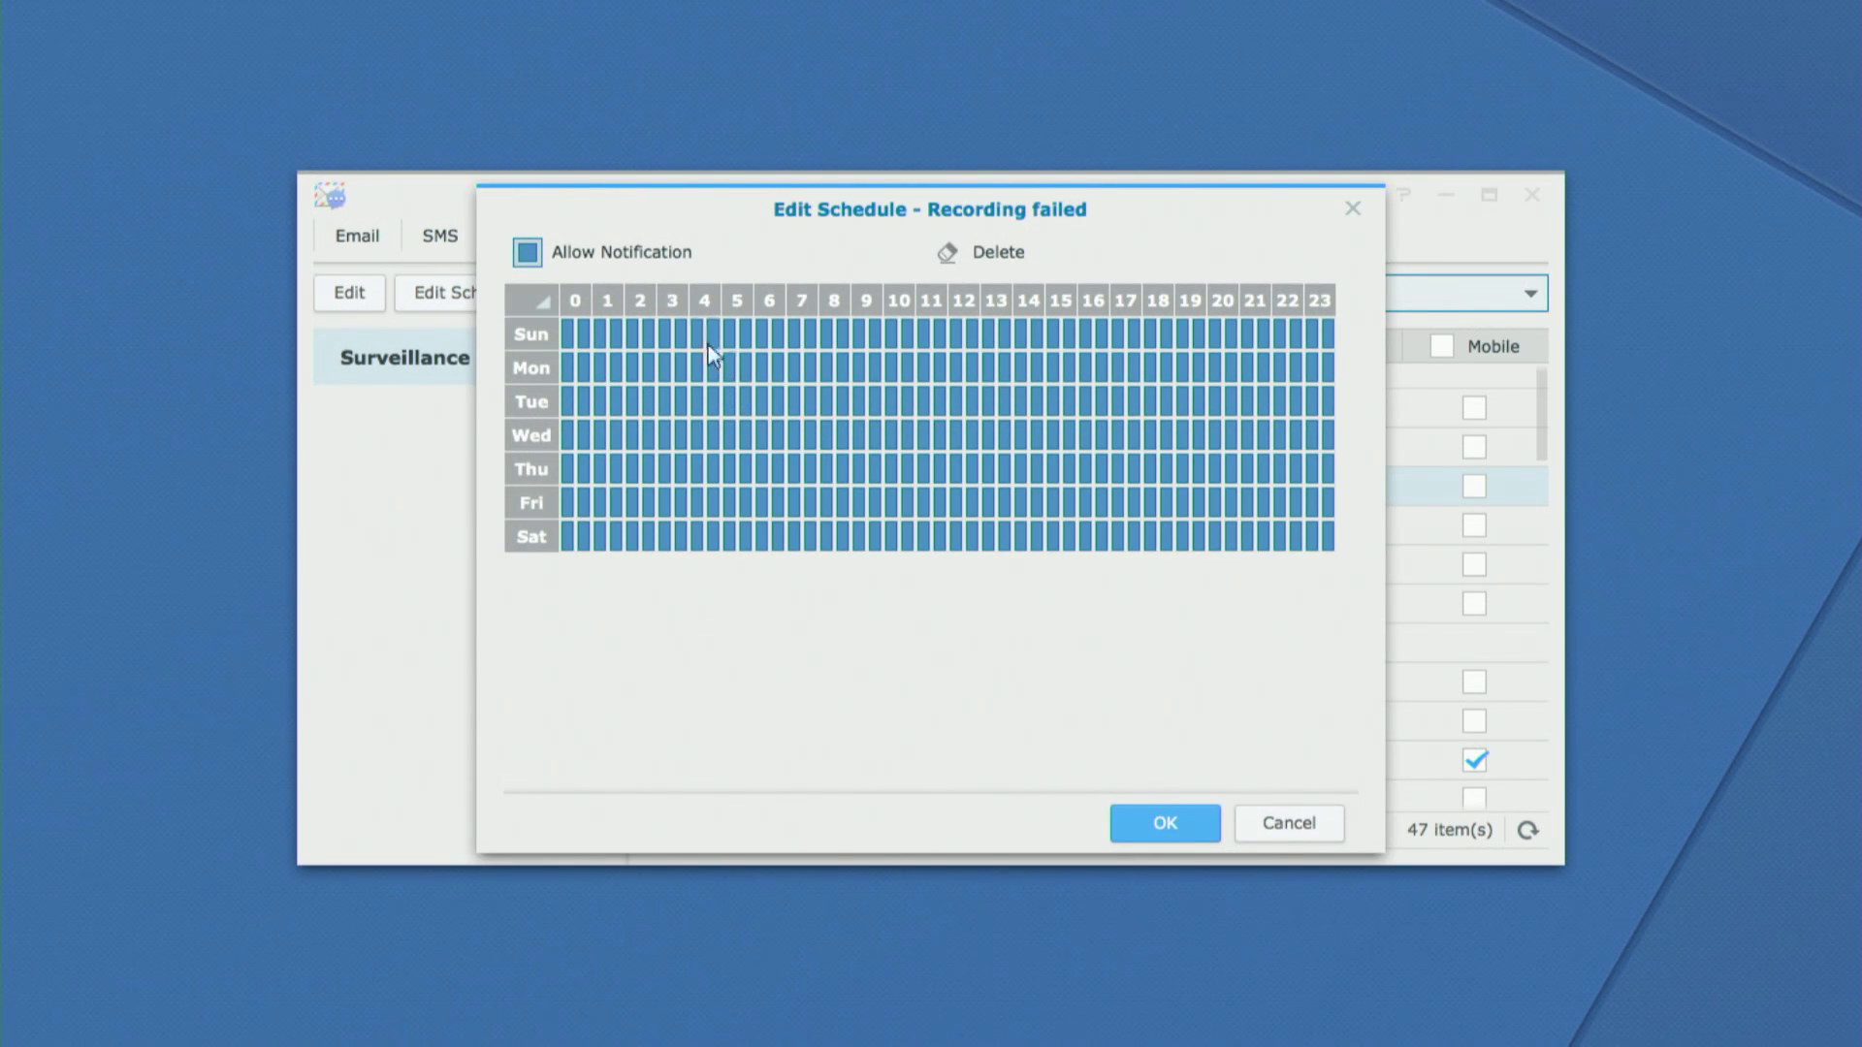
click(948, 255)
mouse_move(768, 332)
mouse_down()
mouse_move(980, 387)
mouse_move(1137, 510)
mouse_move(1135, 534)
mouse_up()
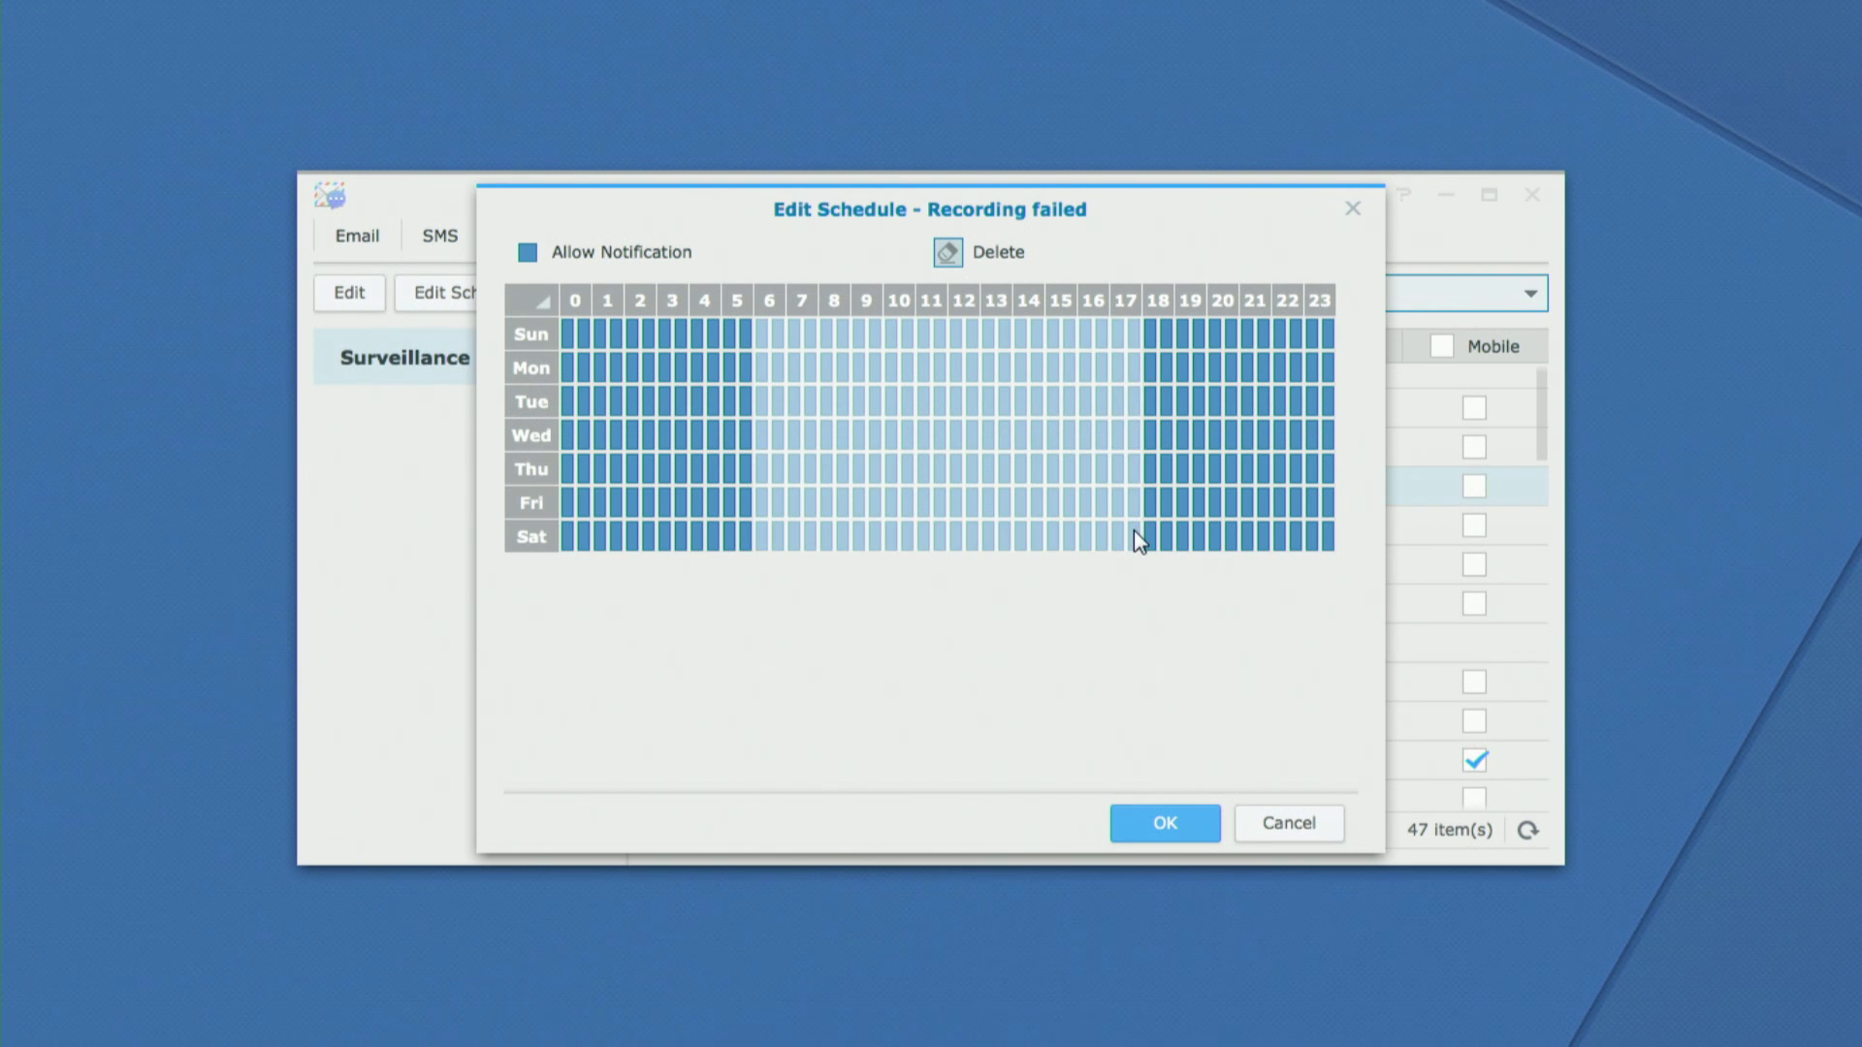
drag(1140, 540, 1137, 536)
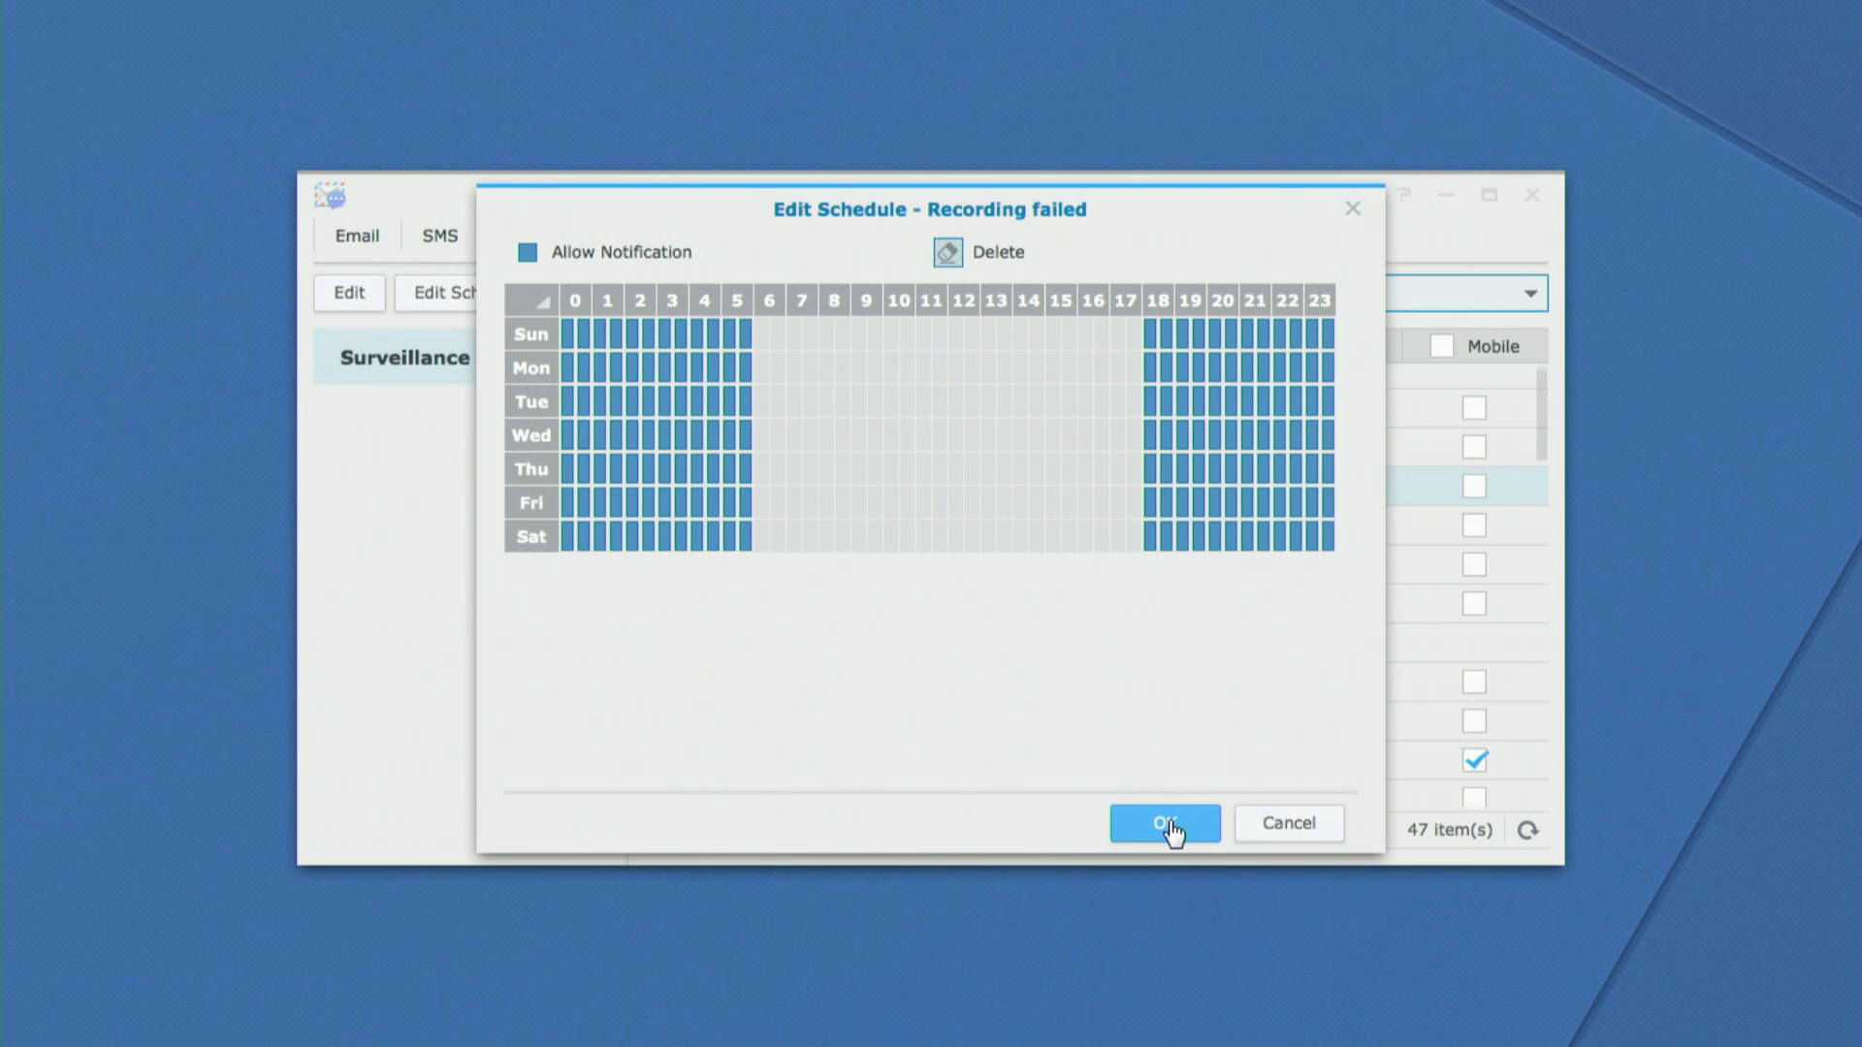
click(1168, 826)
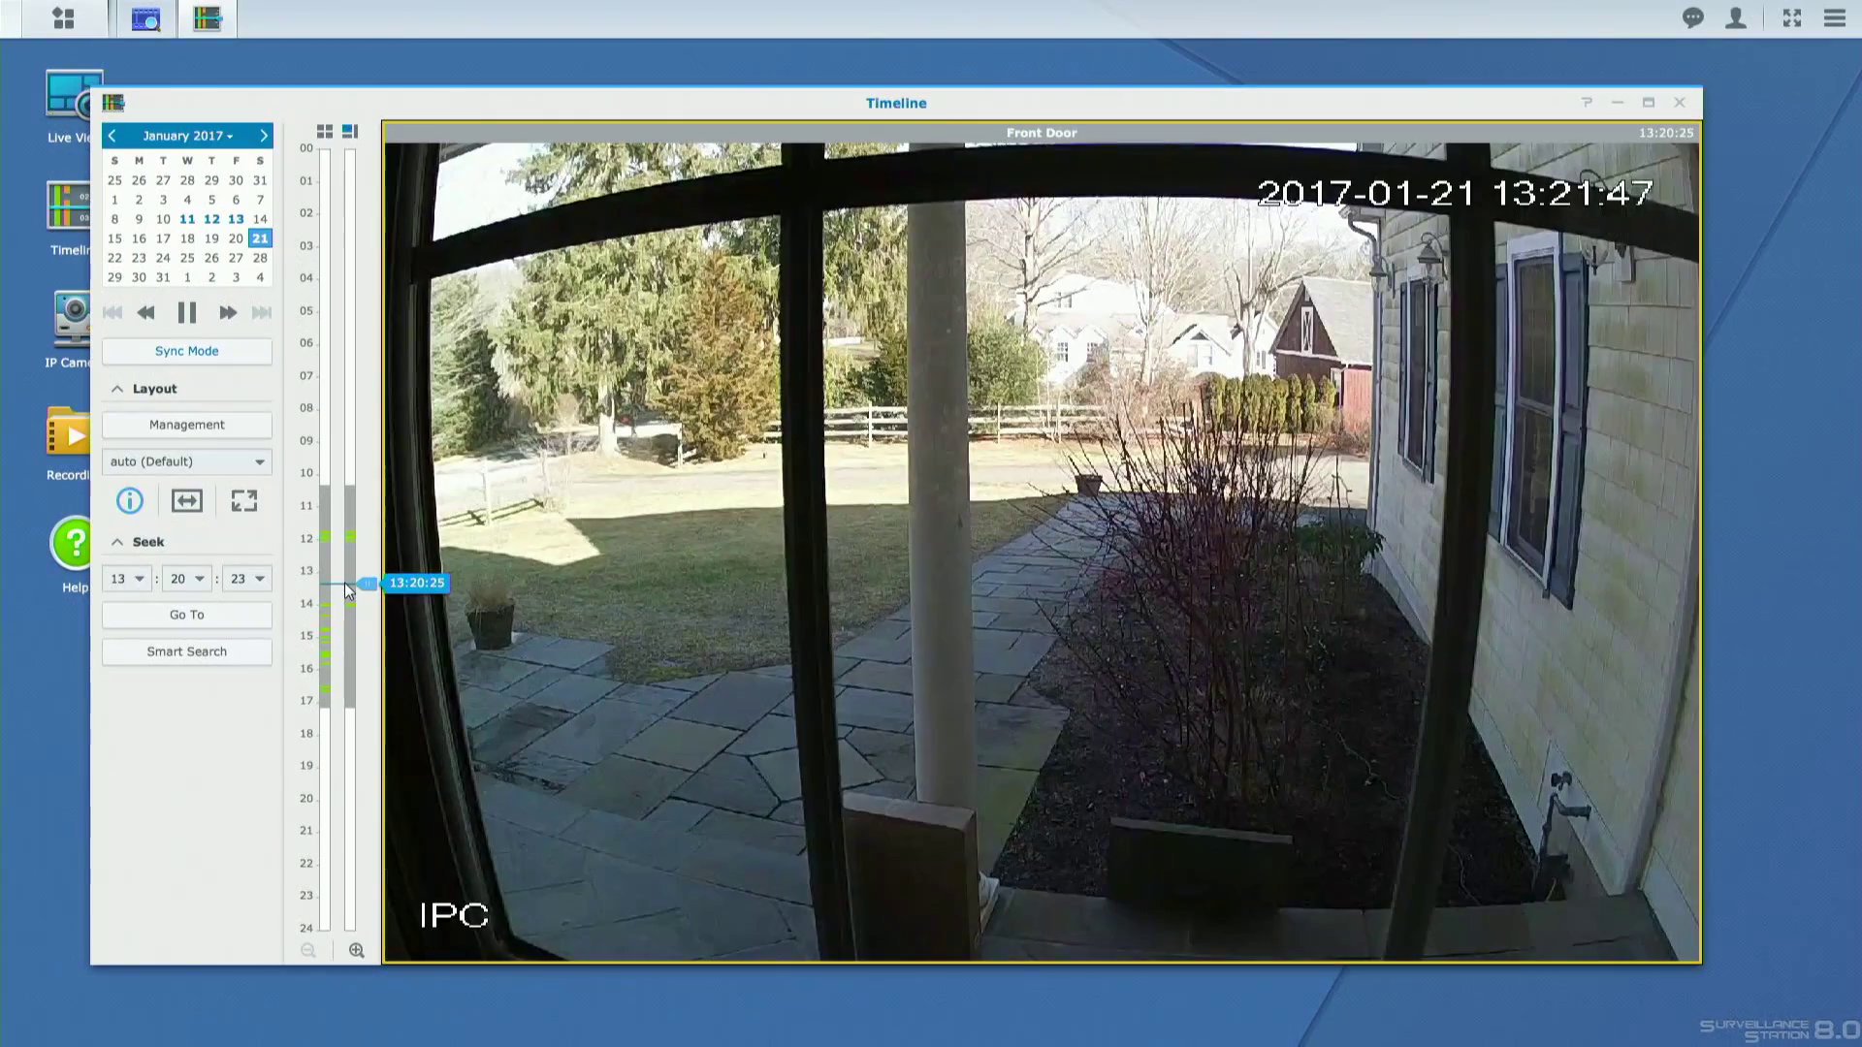
Scrub the Front Door recording back to about 13:17 on 21 January 2017, then launch Smart Search
mouse_move(598, 755)
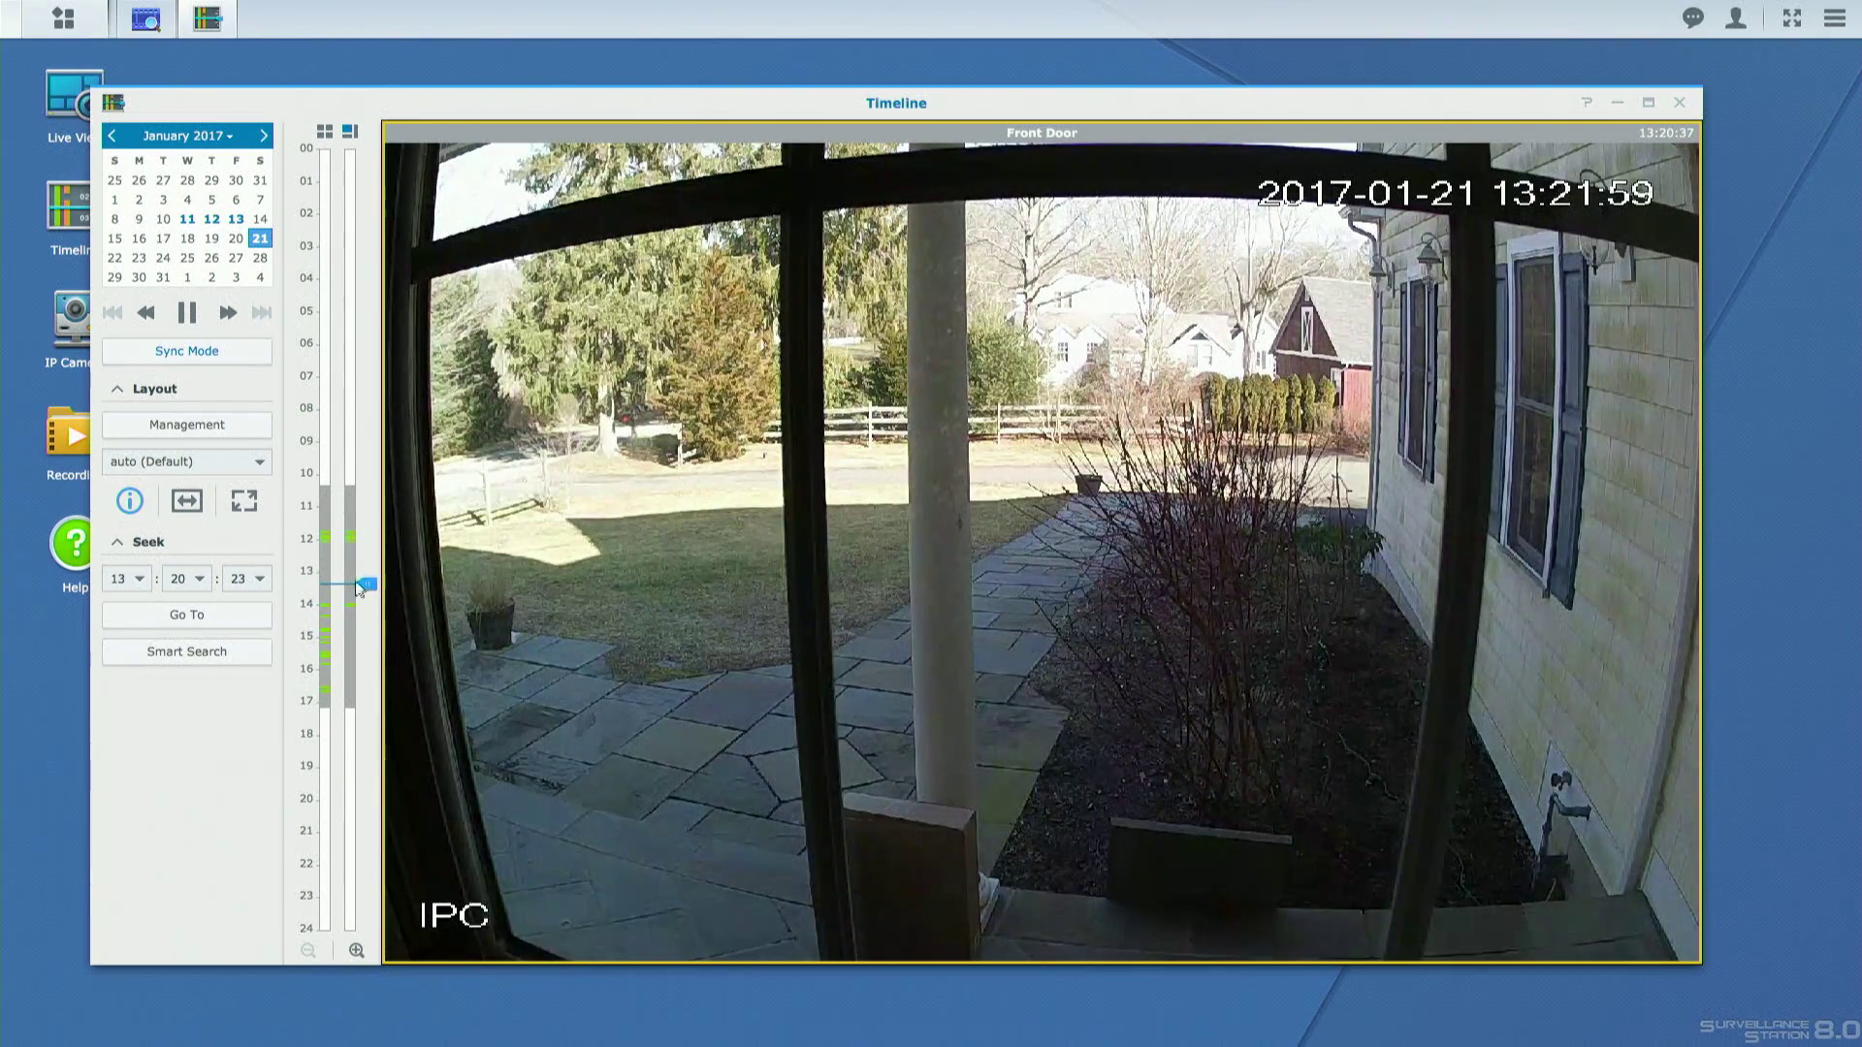
mouse_move(364, 585)
drag(362, 586, 364, 594)
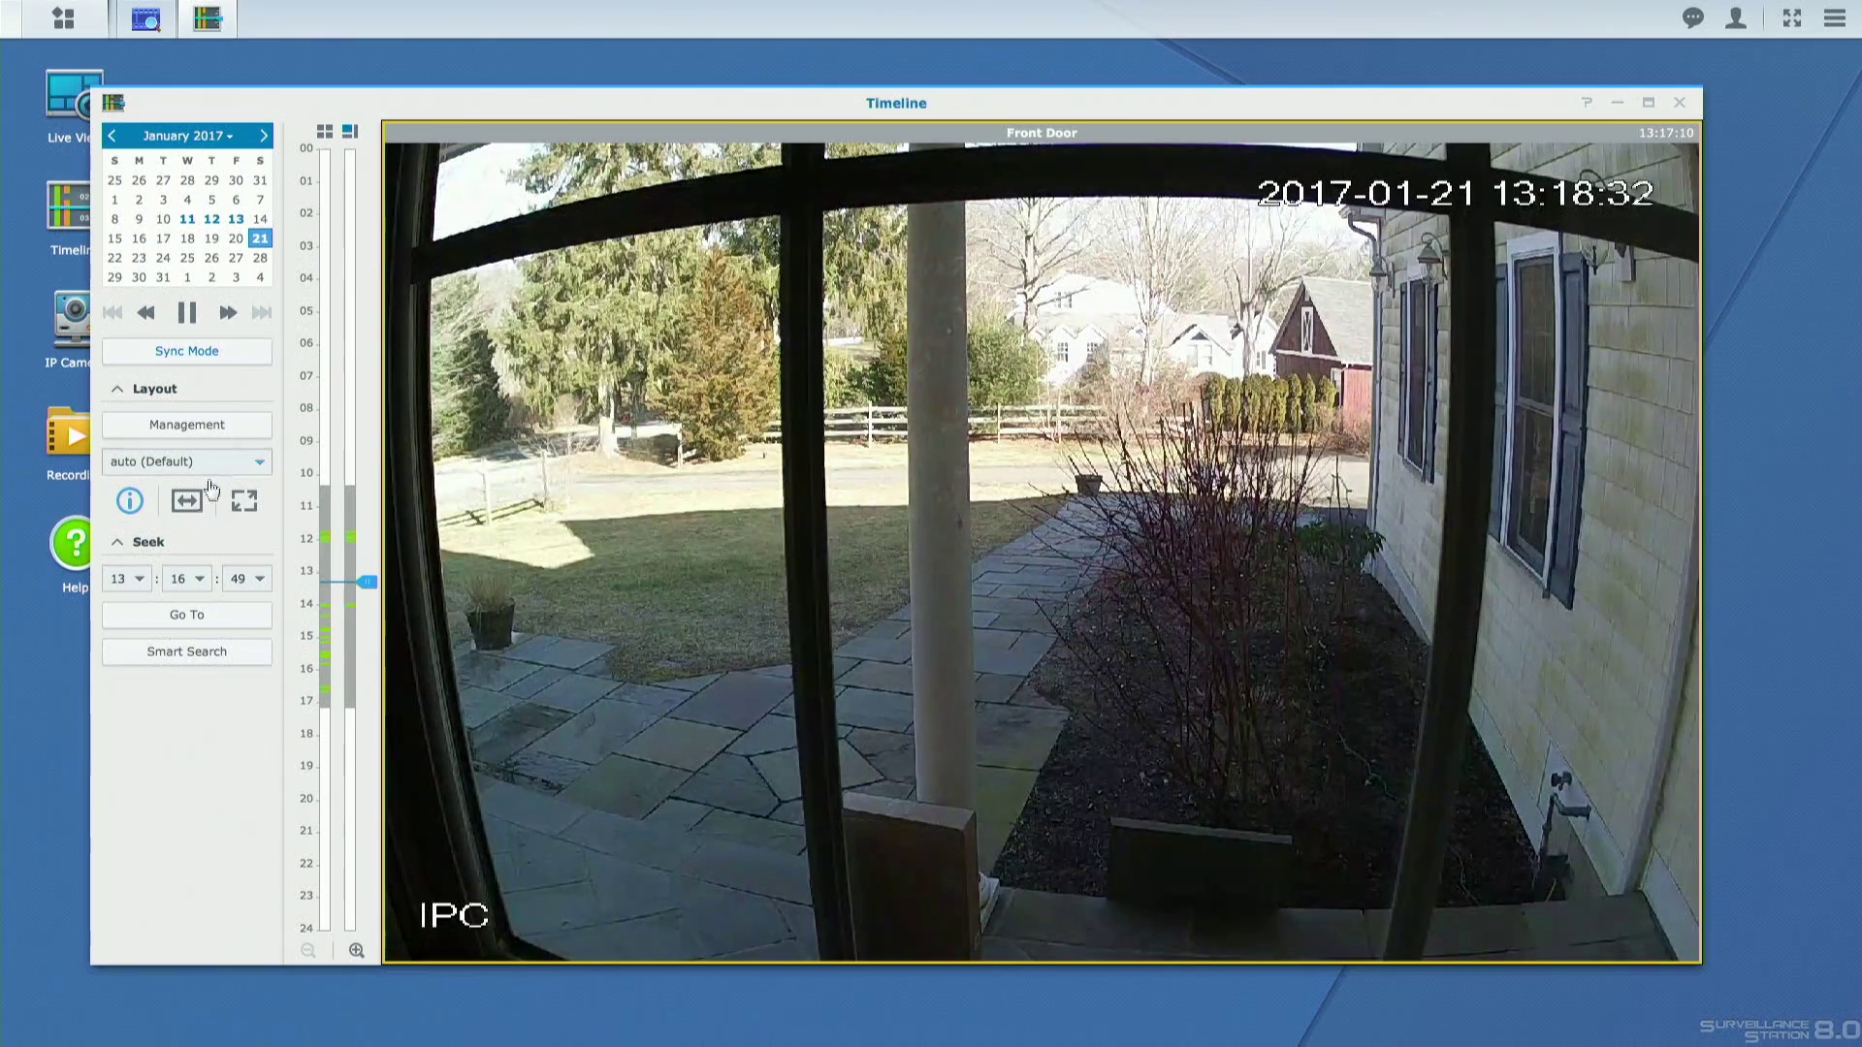
click(188, 656)
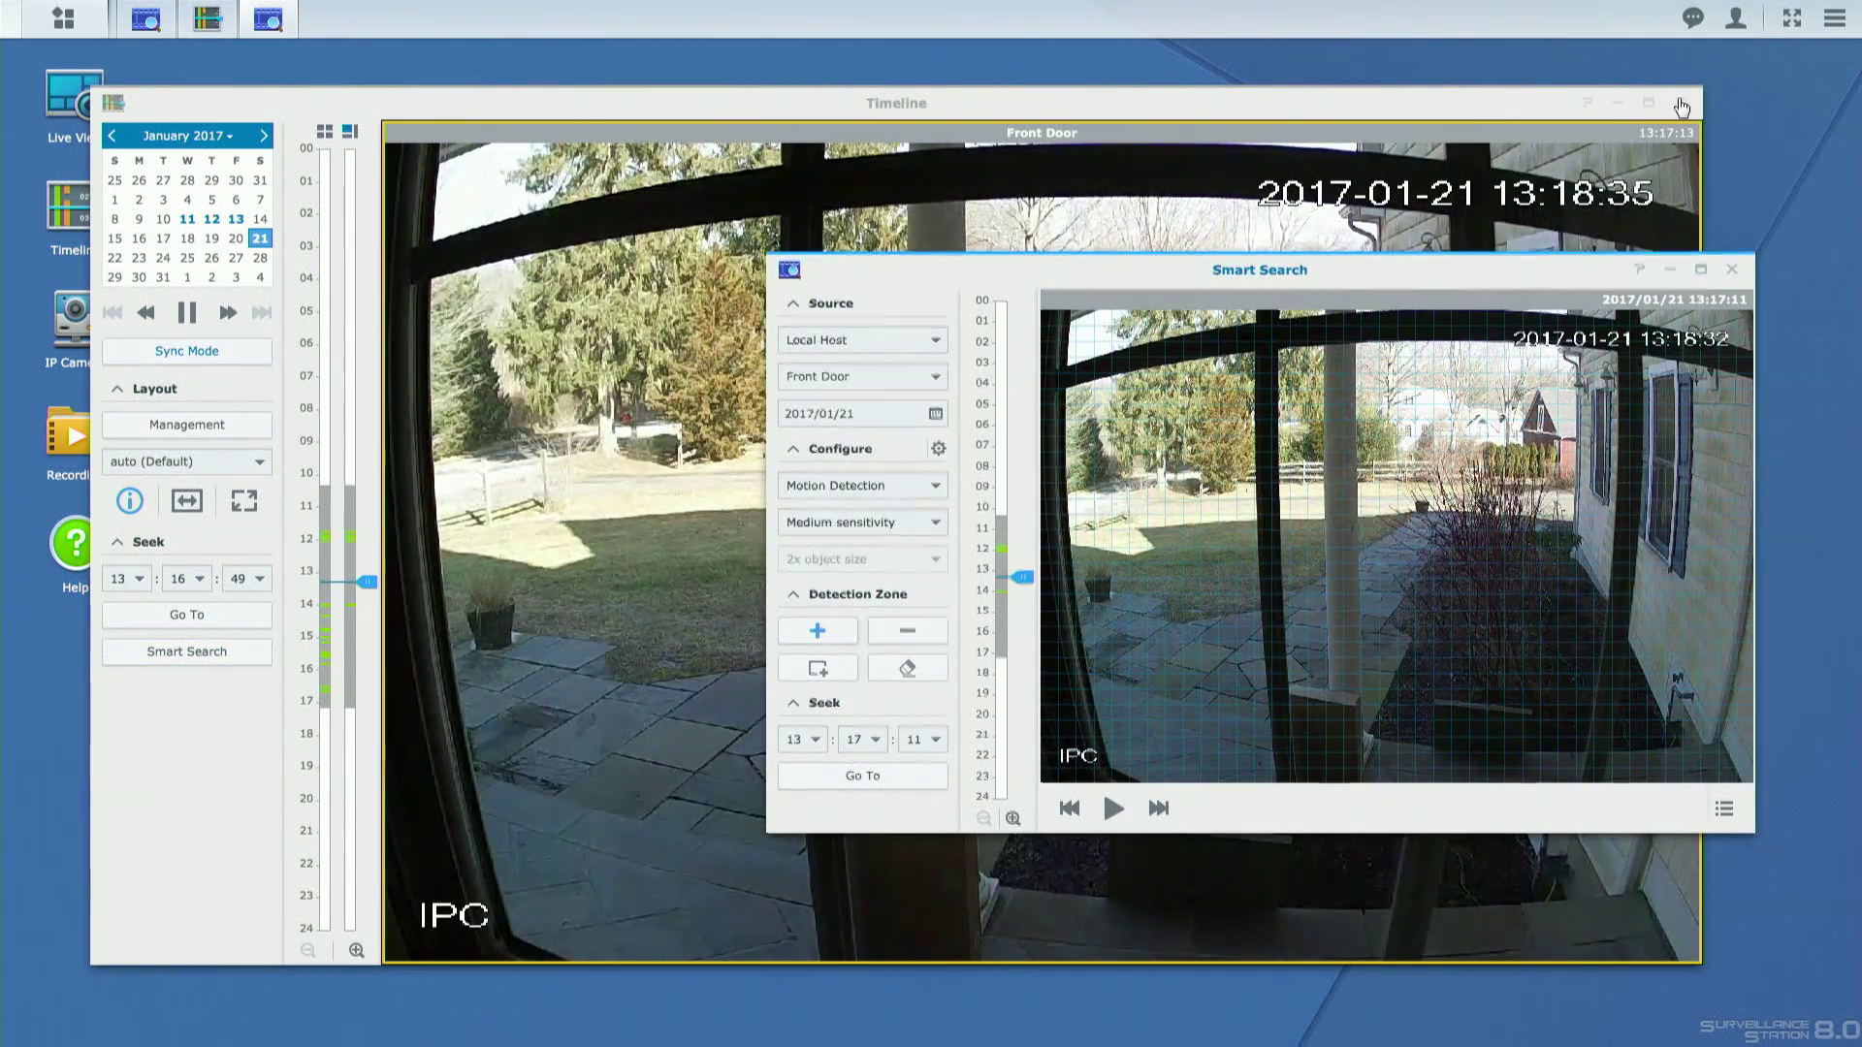
Close the Timeline, enlarge the Smart Search window, and switch detection to Missing Object
click(1681, 101)
drag(1296, 275, 888, 150)
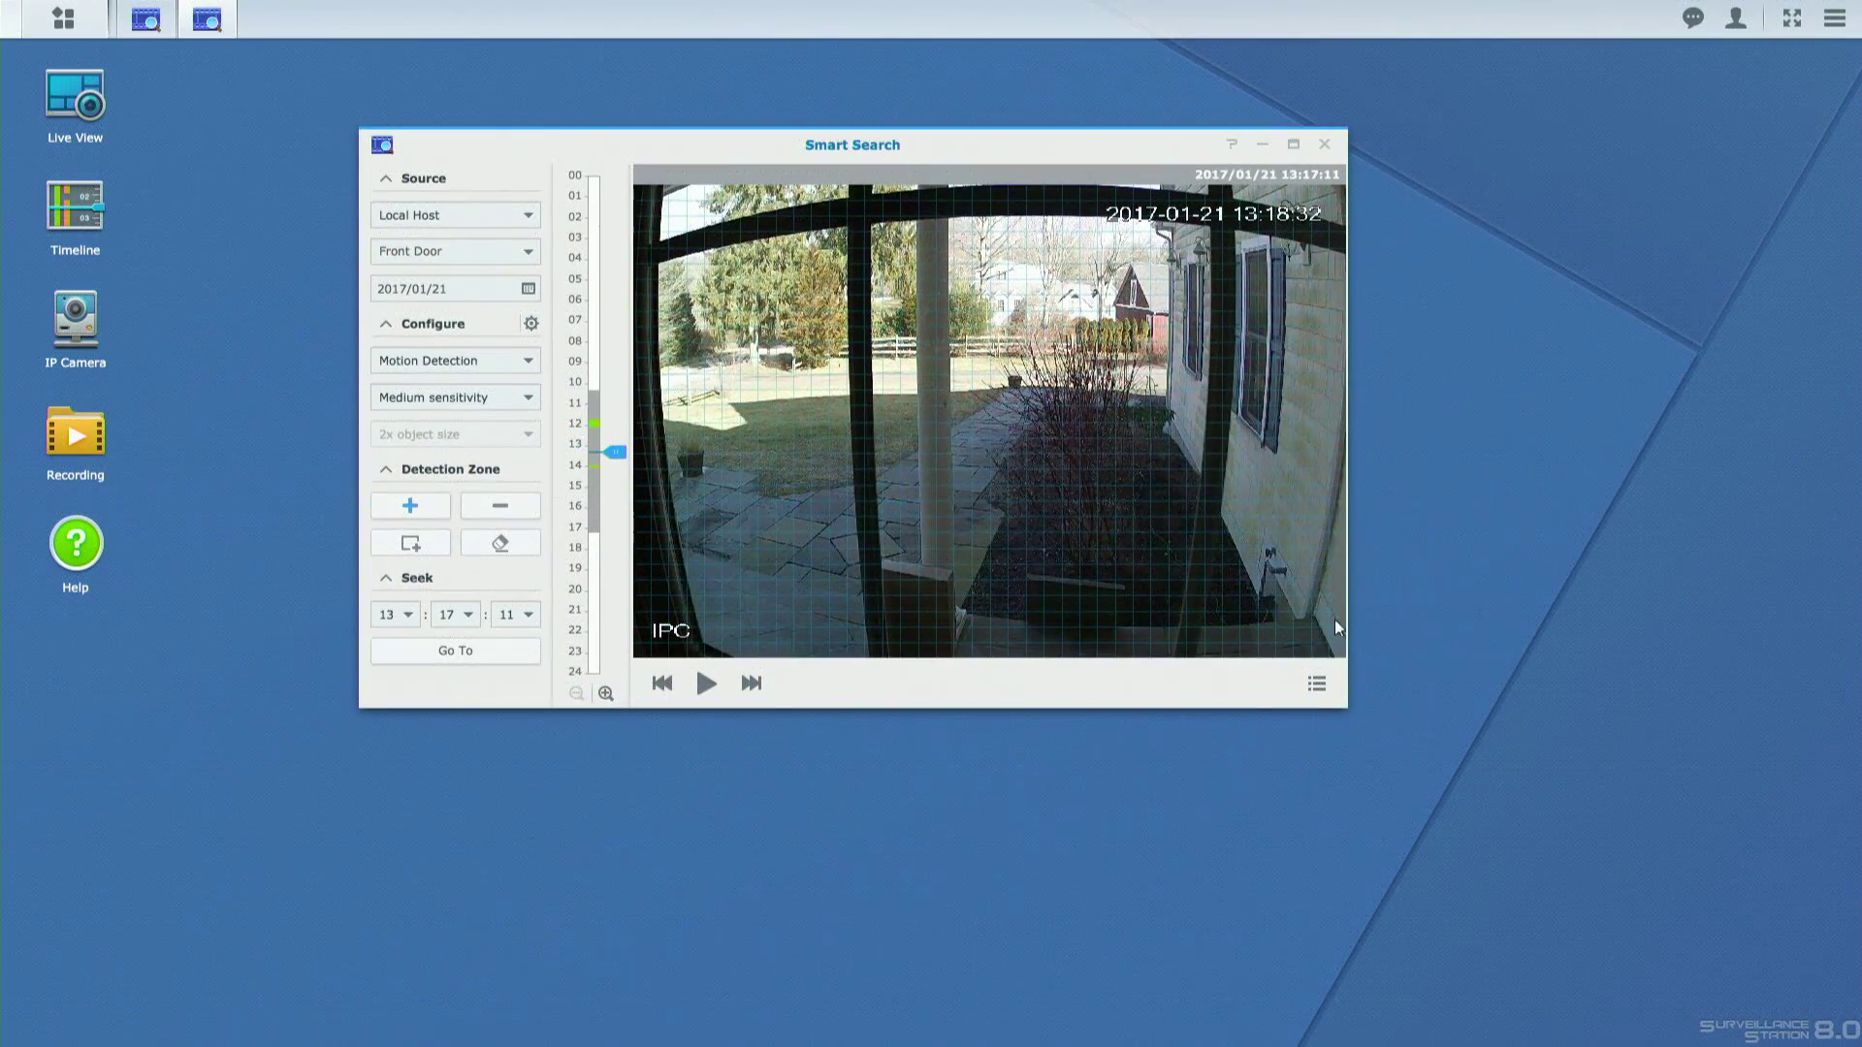
drag(1340, 702, 1749, 961)
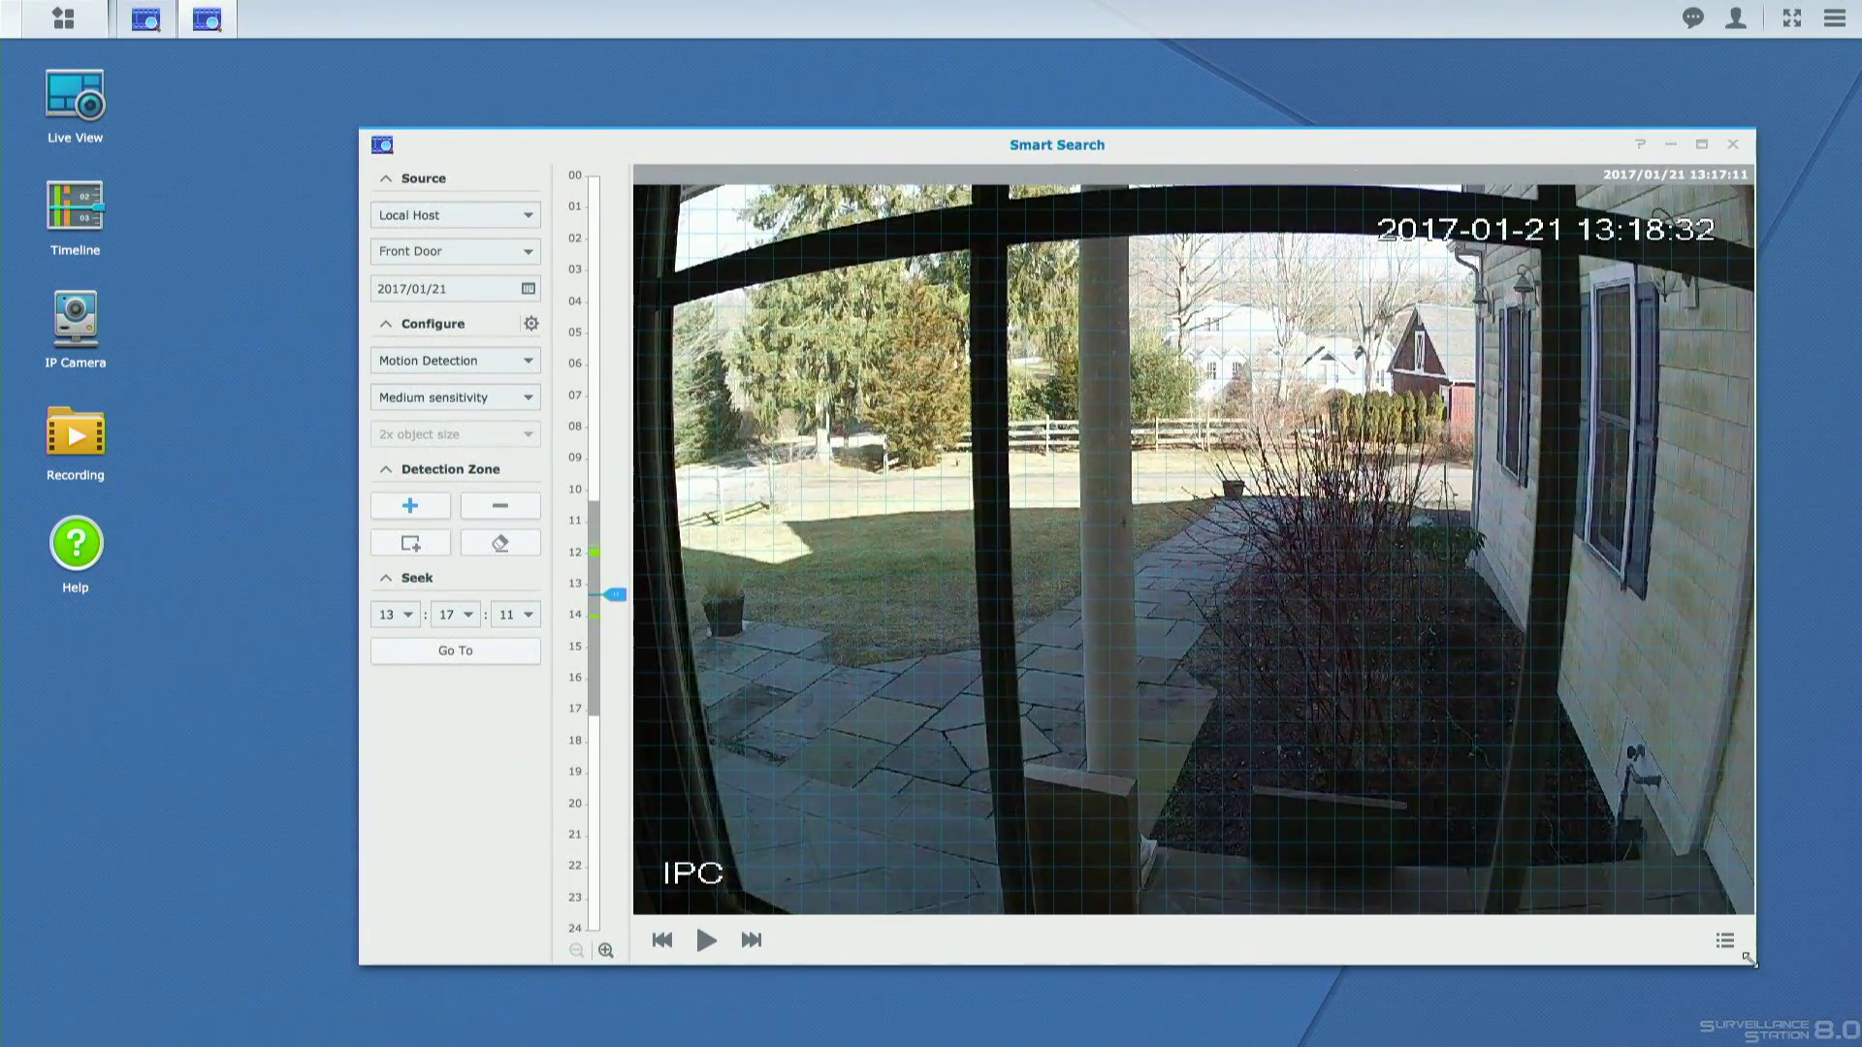
click(446, 362)
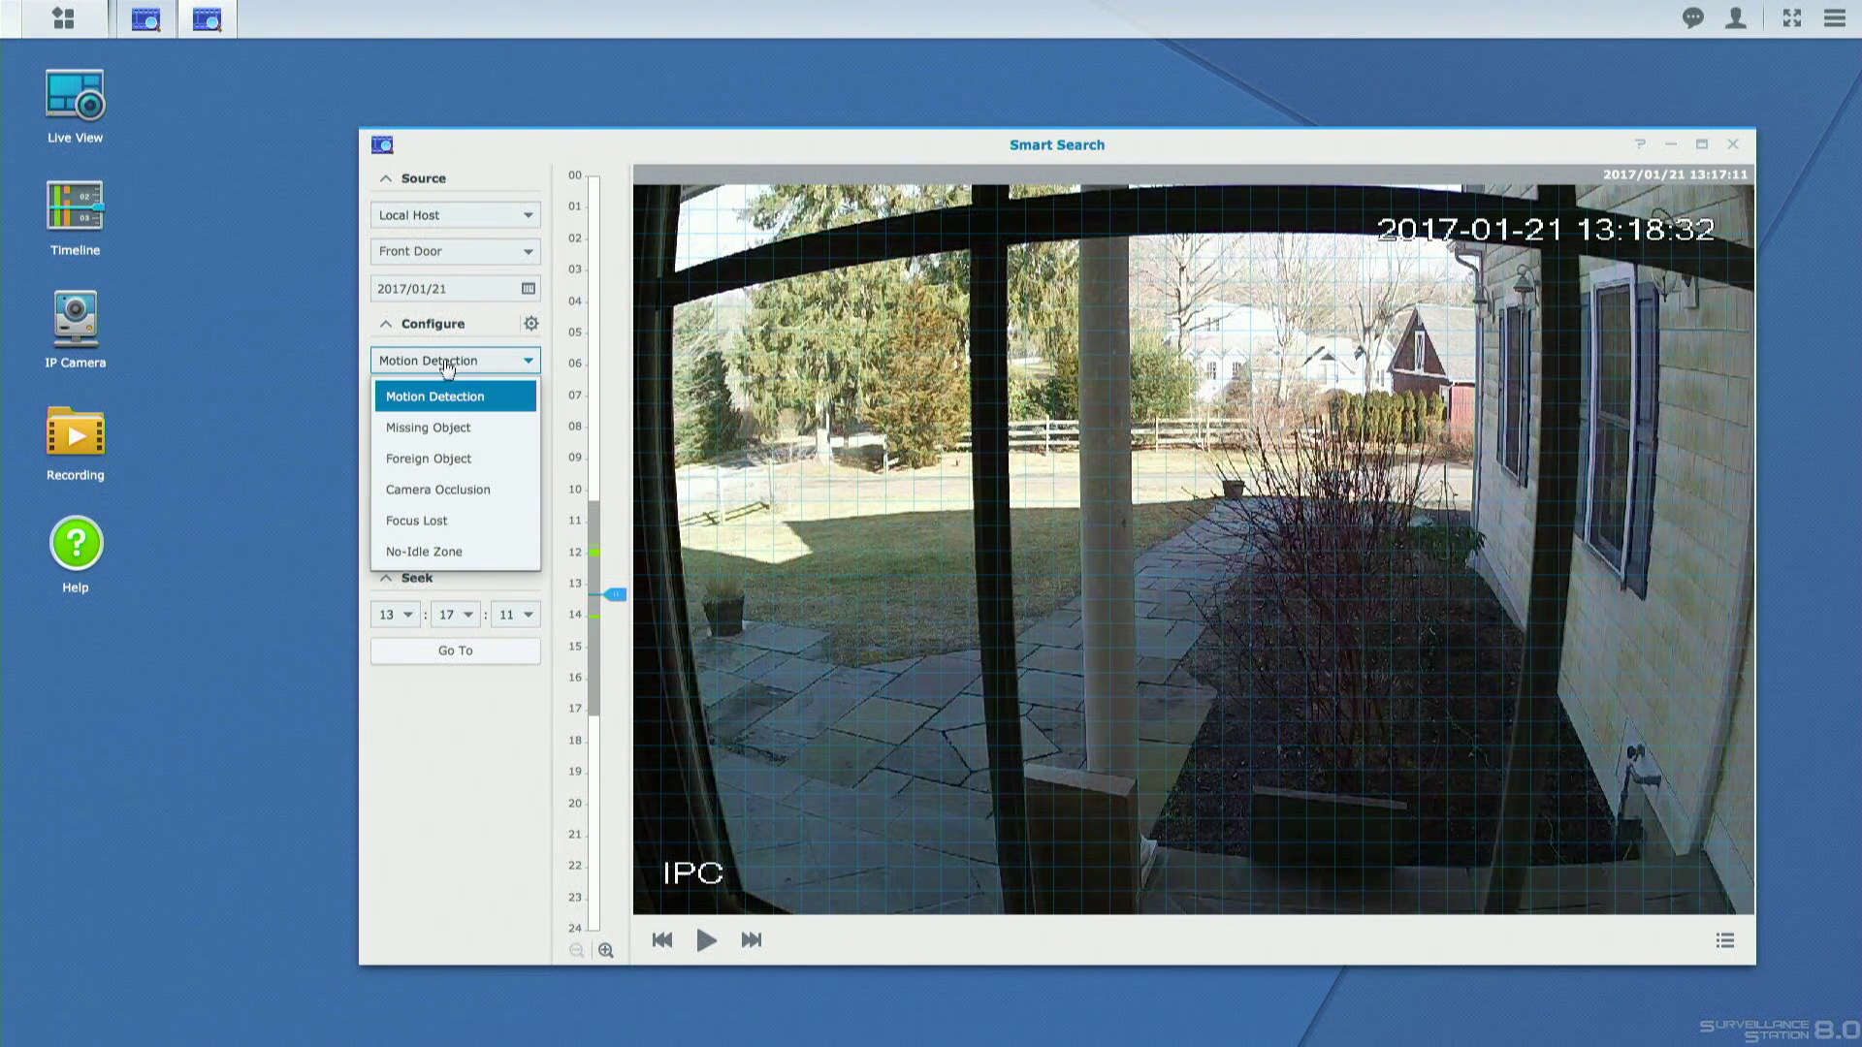
click(440, 427)
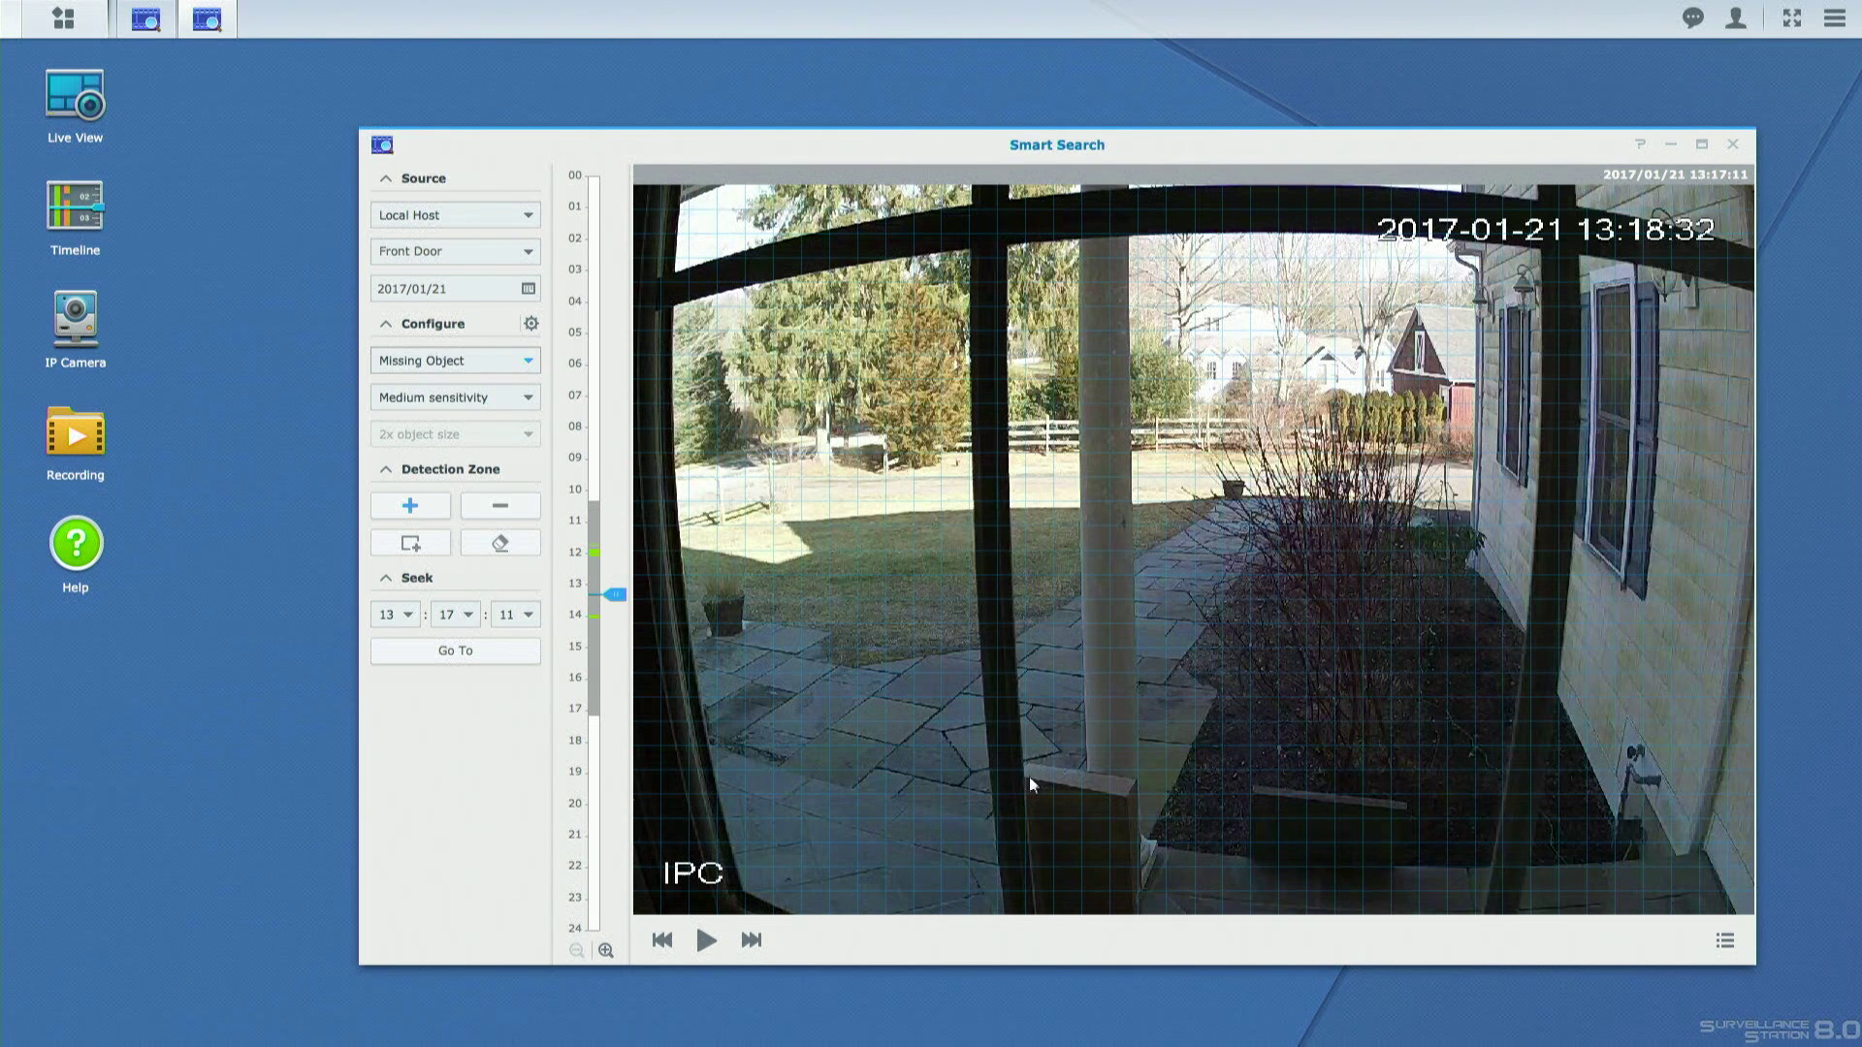
Draw a detection zone around the porch box, run the search, and view its result list
drag(1028, 777, 1121, 911)
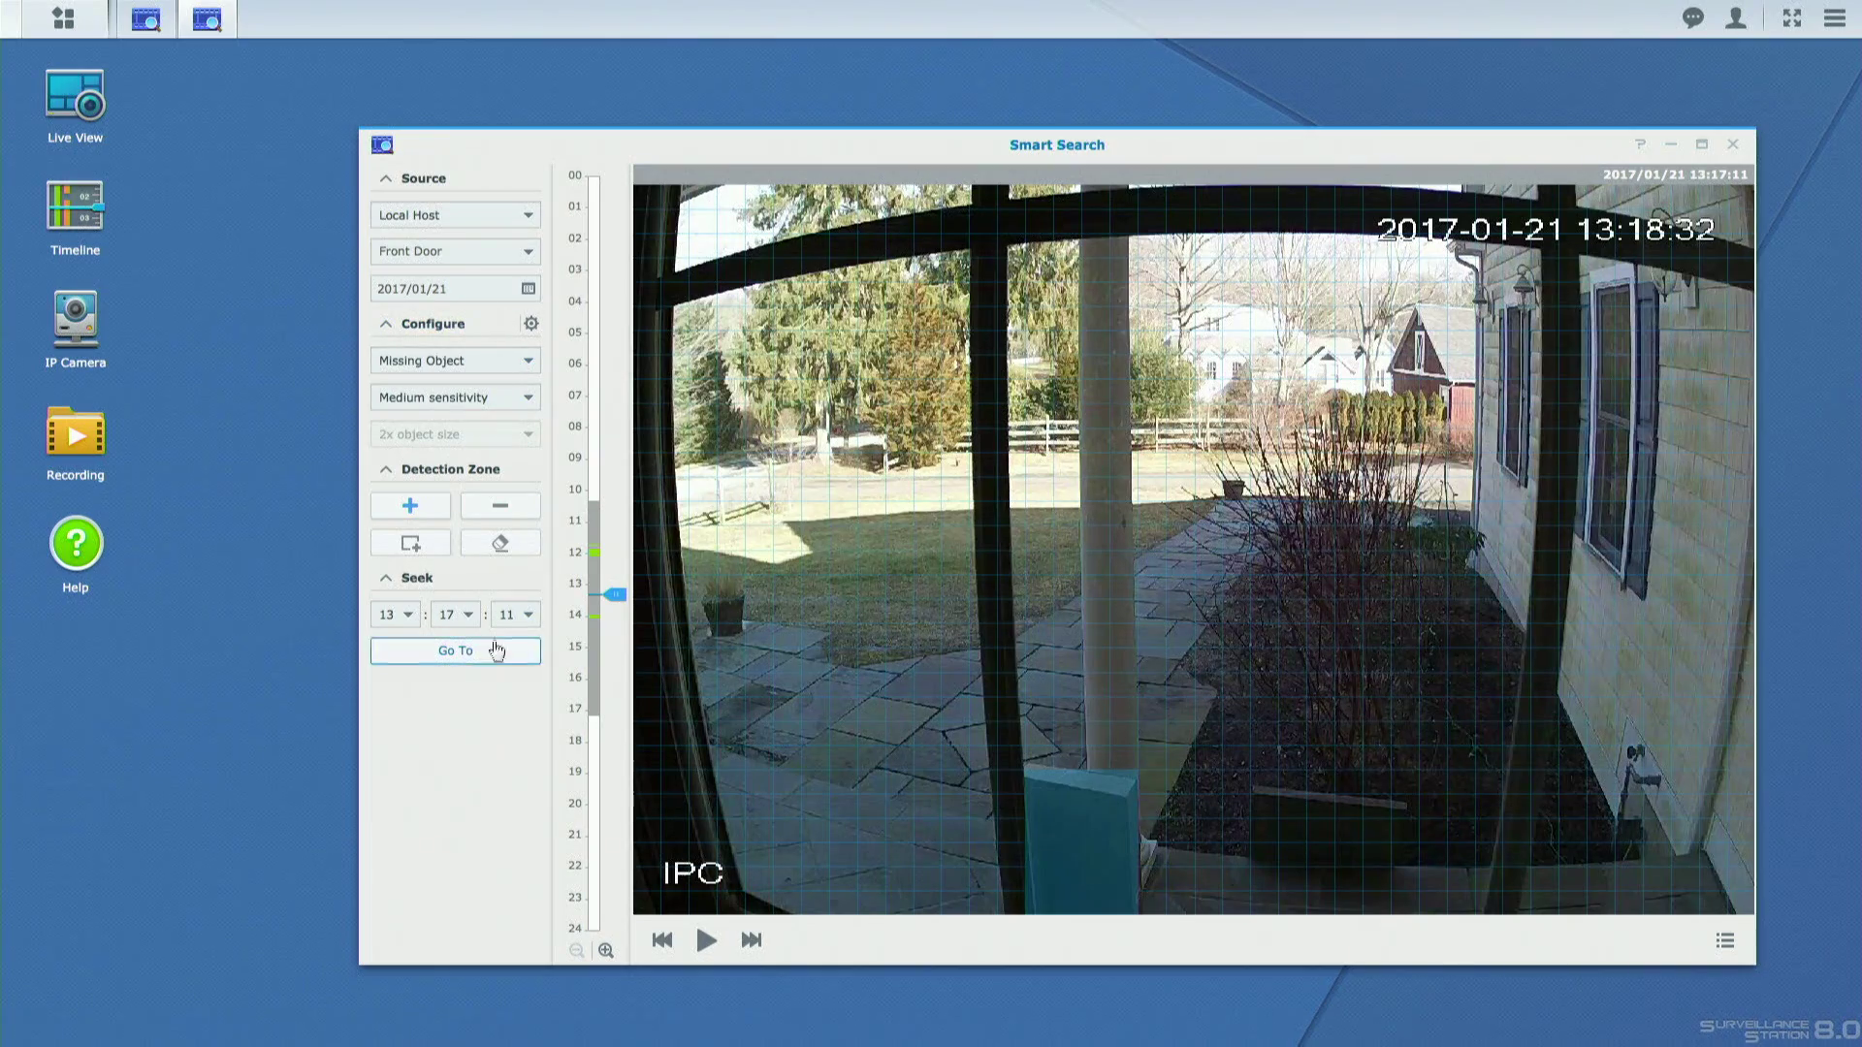
click(705, 941)
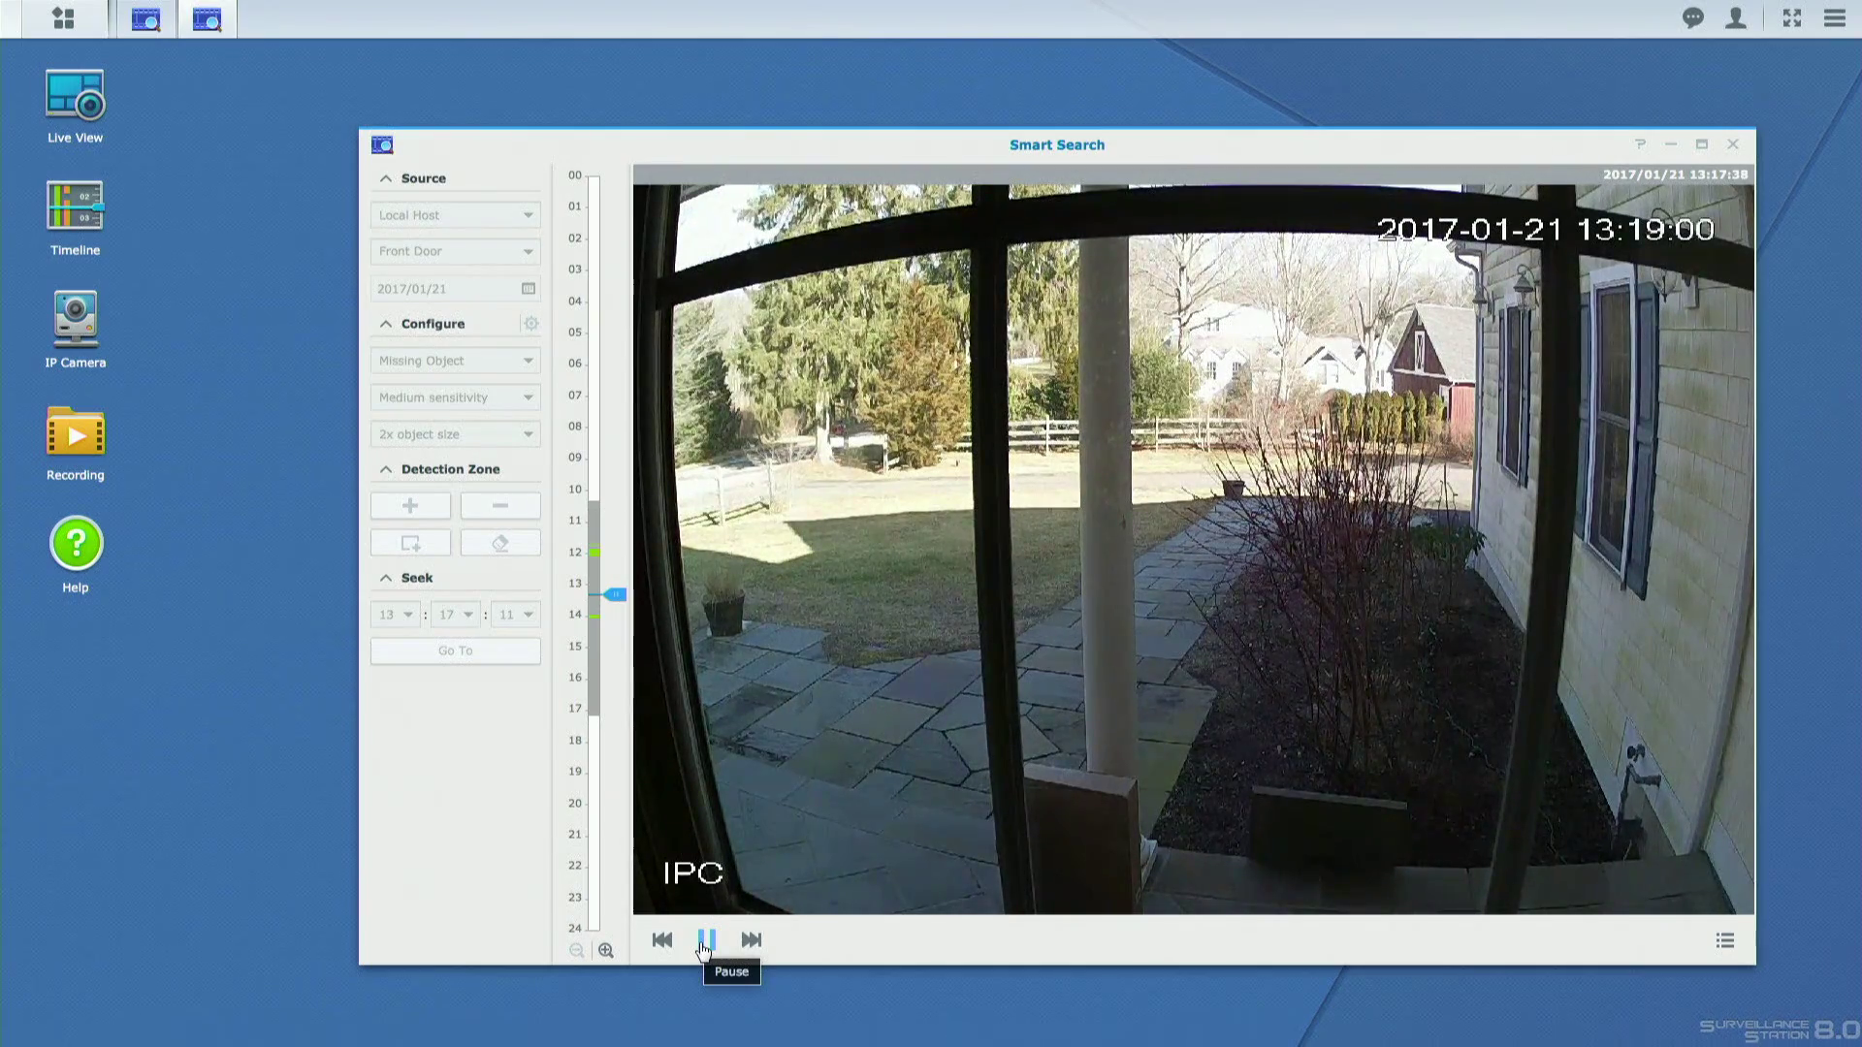
click(705, 943)
click(146, 19)
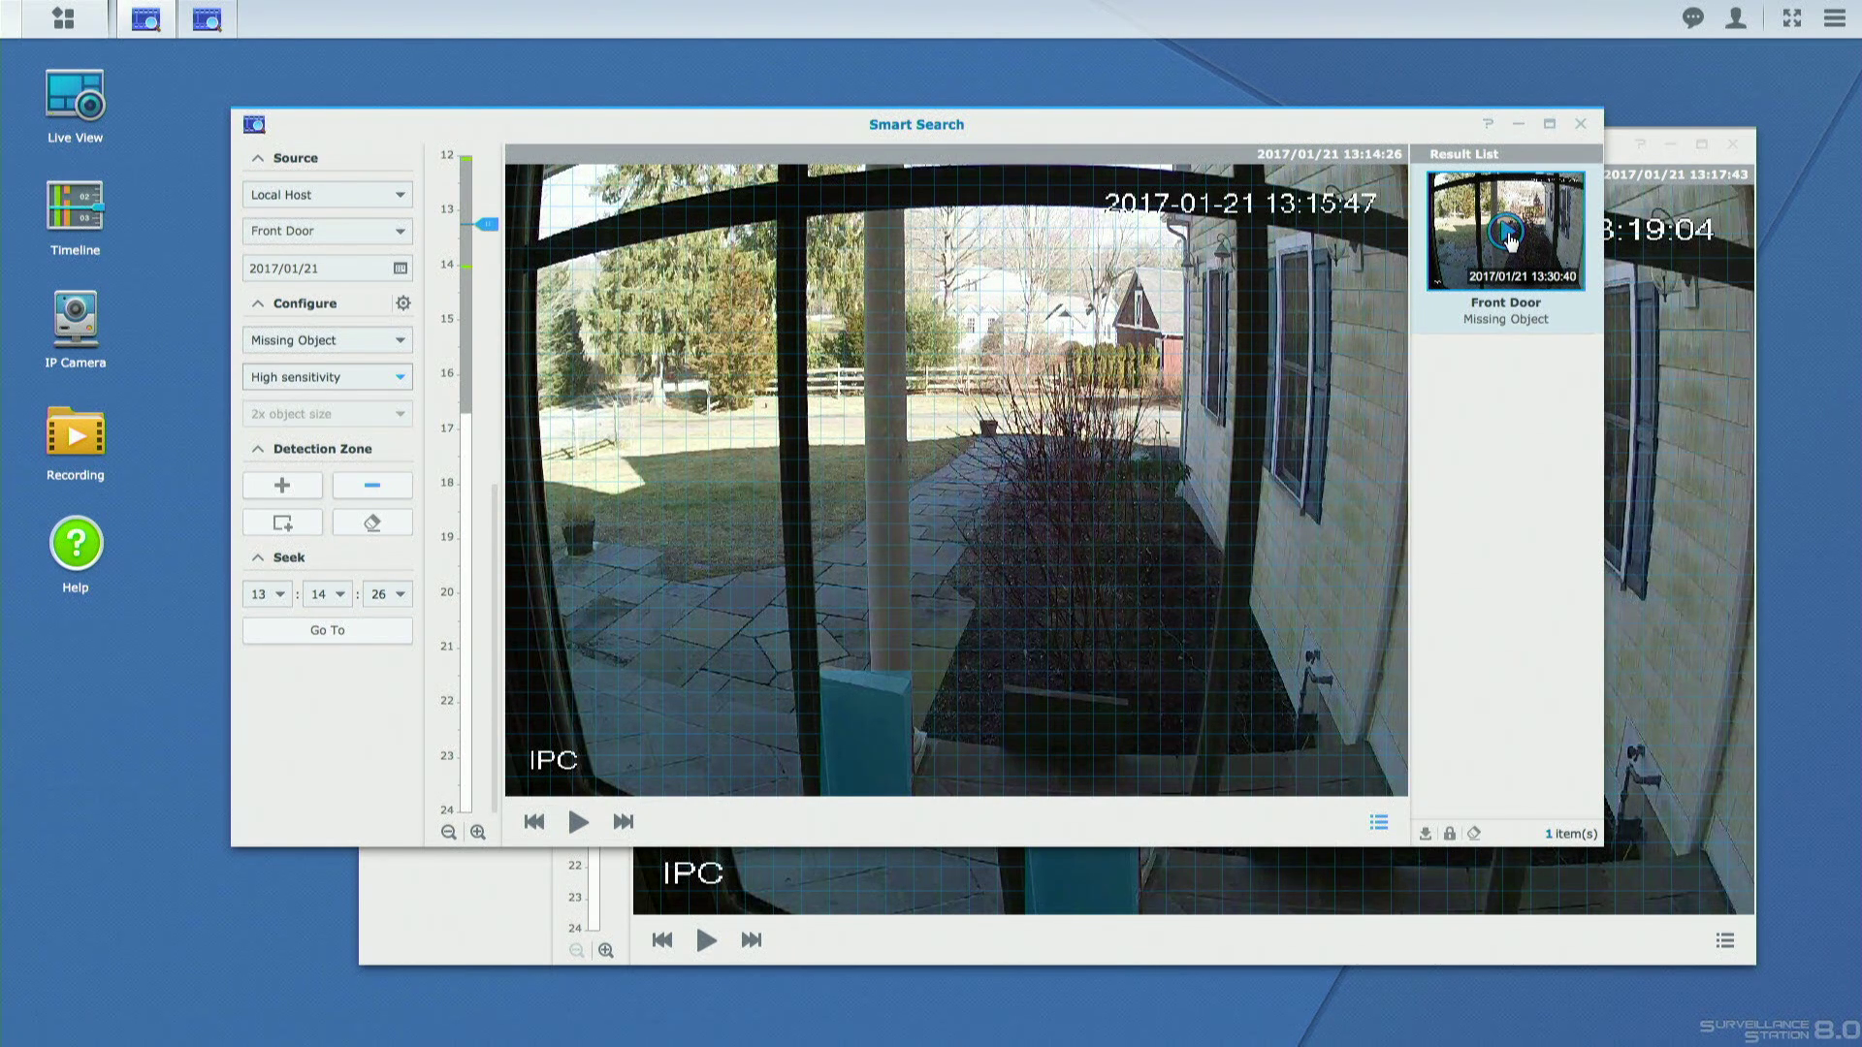
Play the 13:30:40 Front Door result in an enlarged Recording Player and download the clip
click(1506, 233)
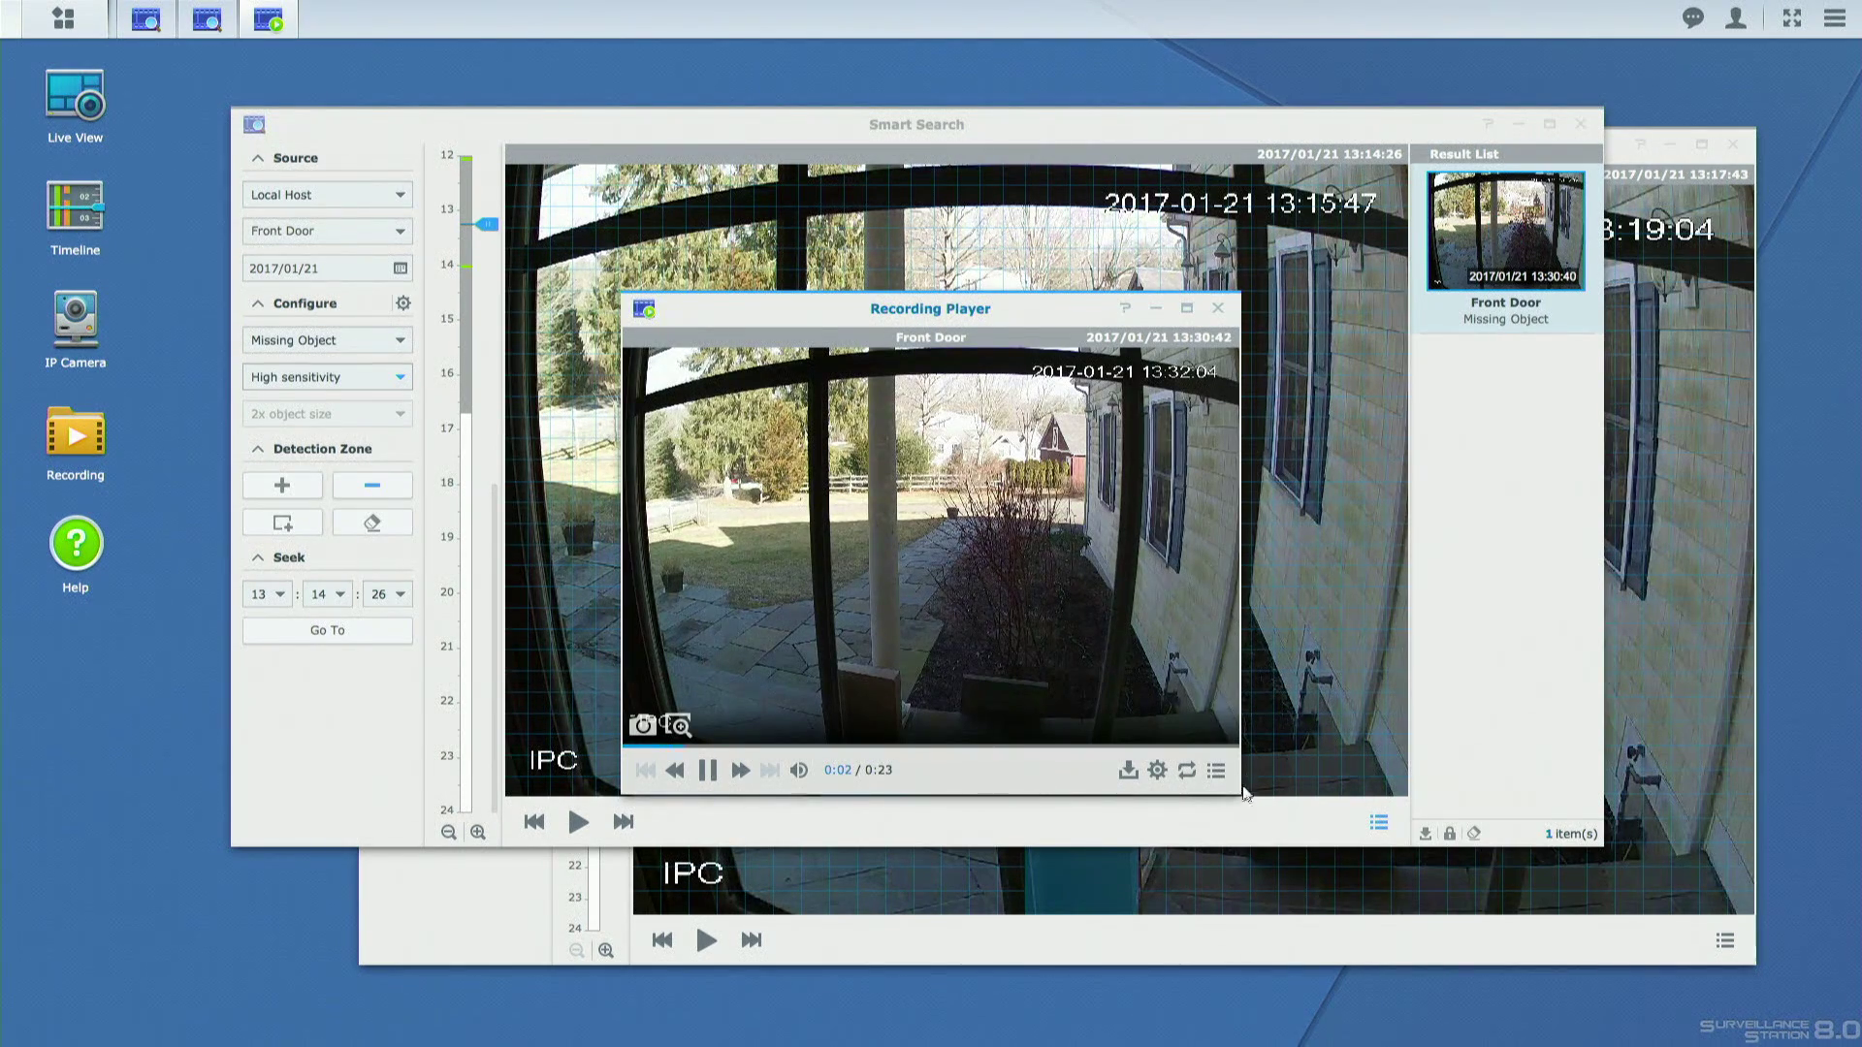
drag(1246, 793, 1496, 901)
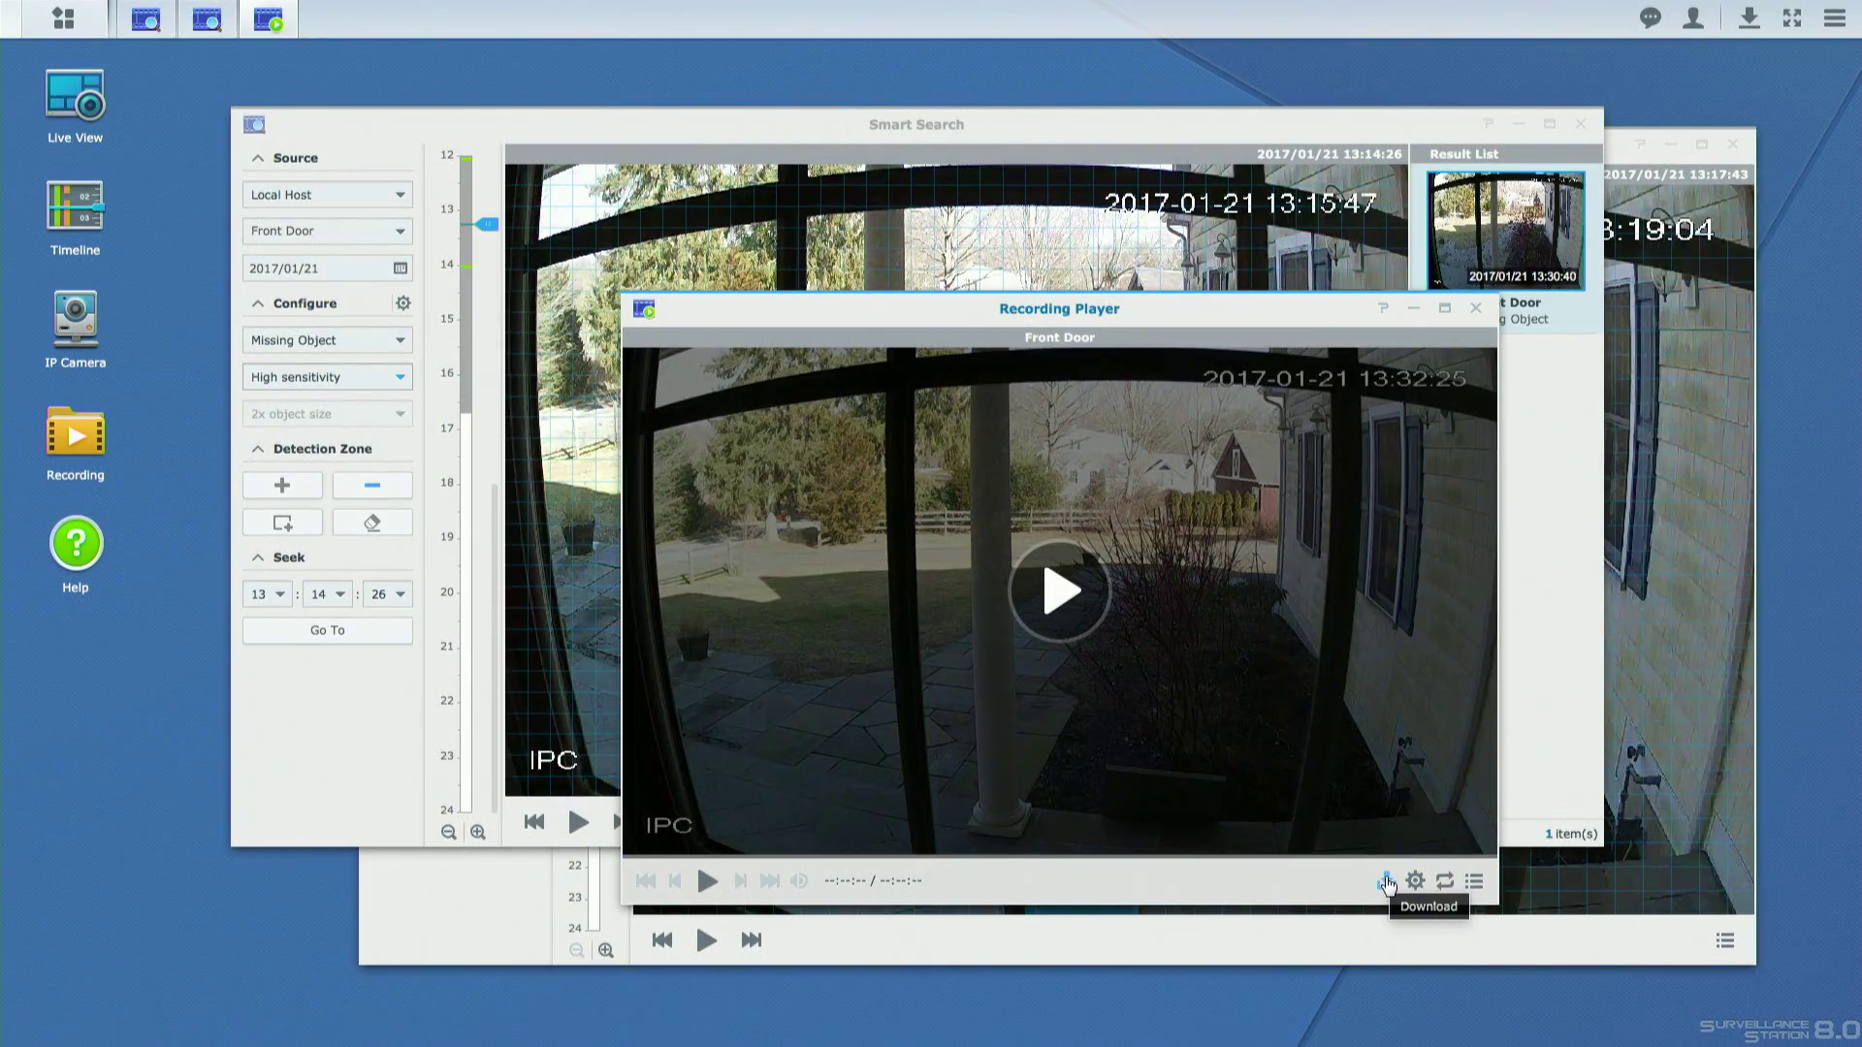
click(1387, 883)
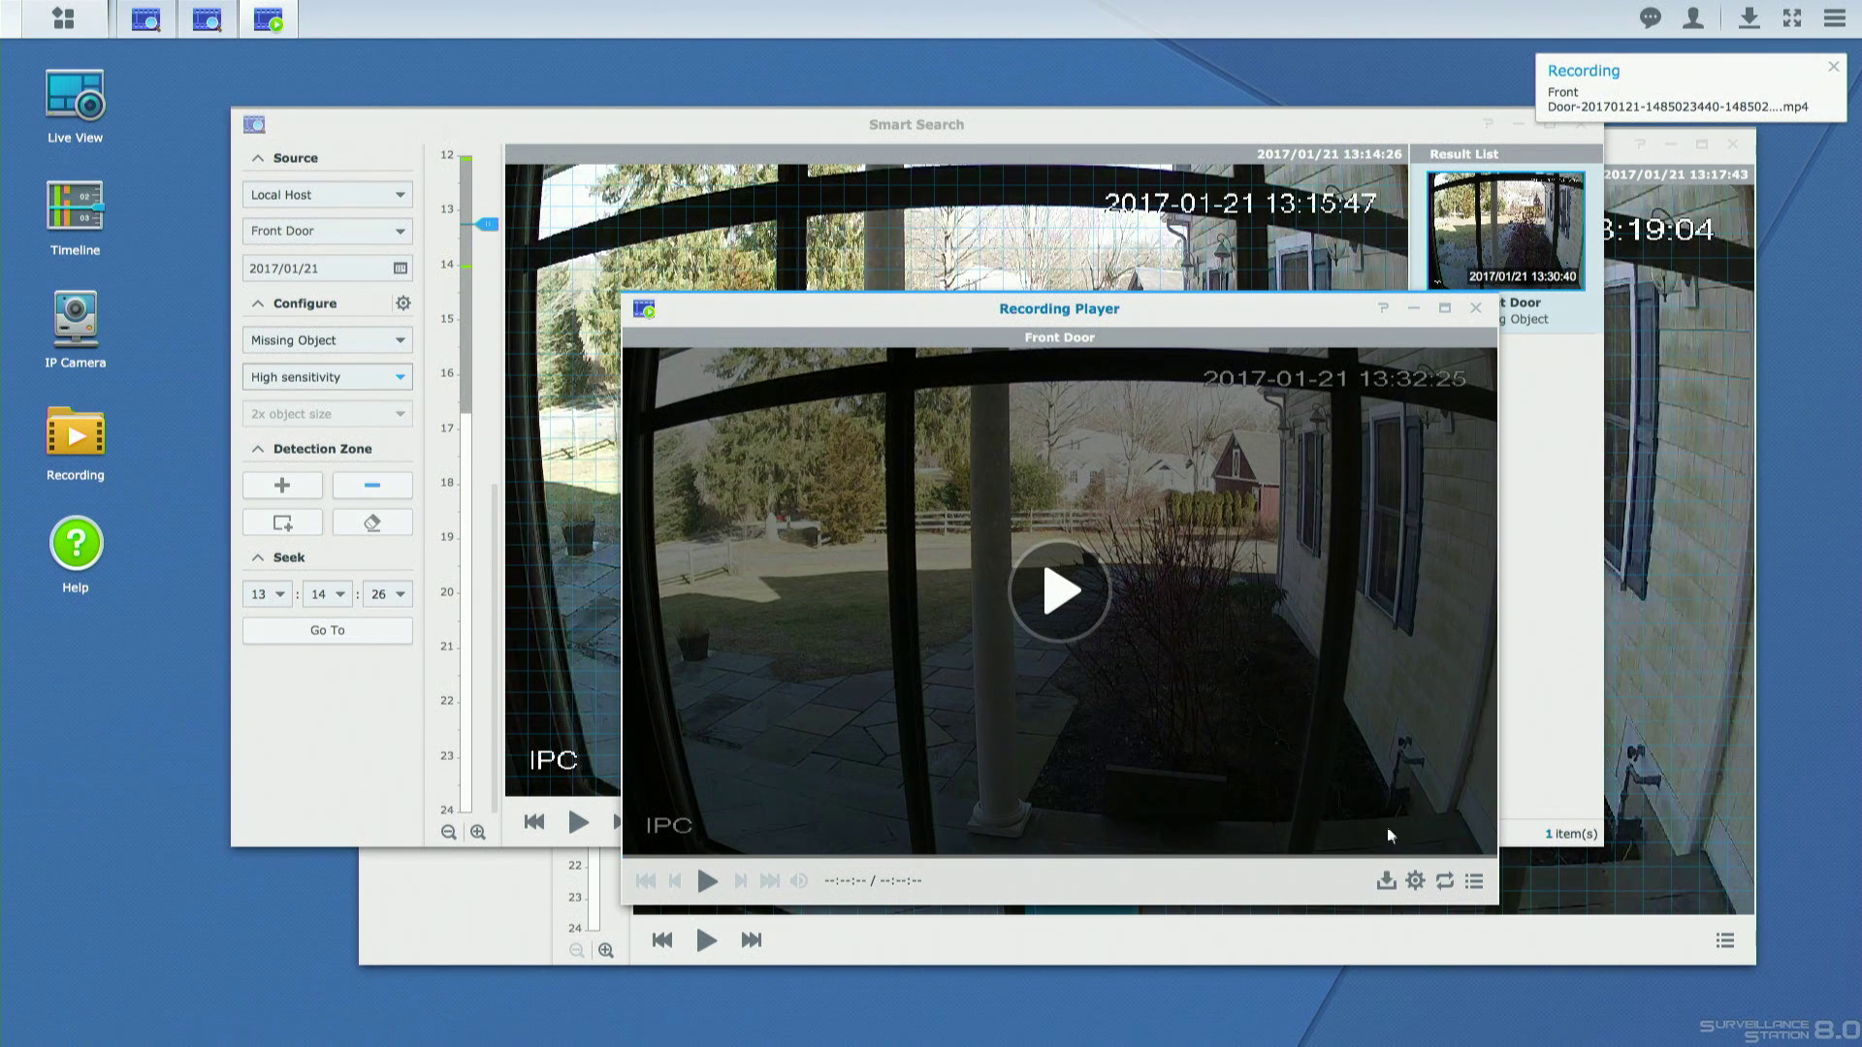